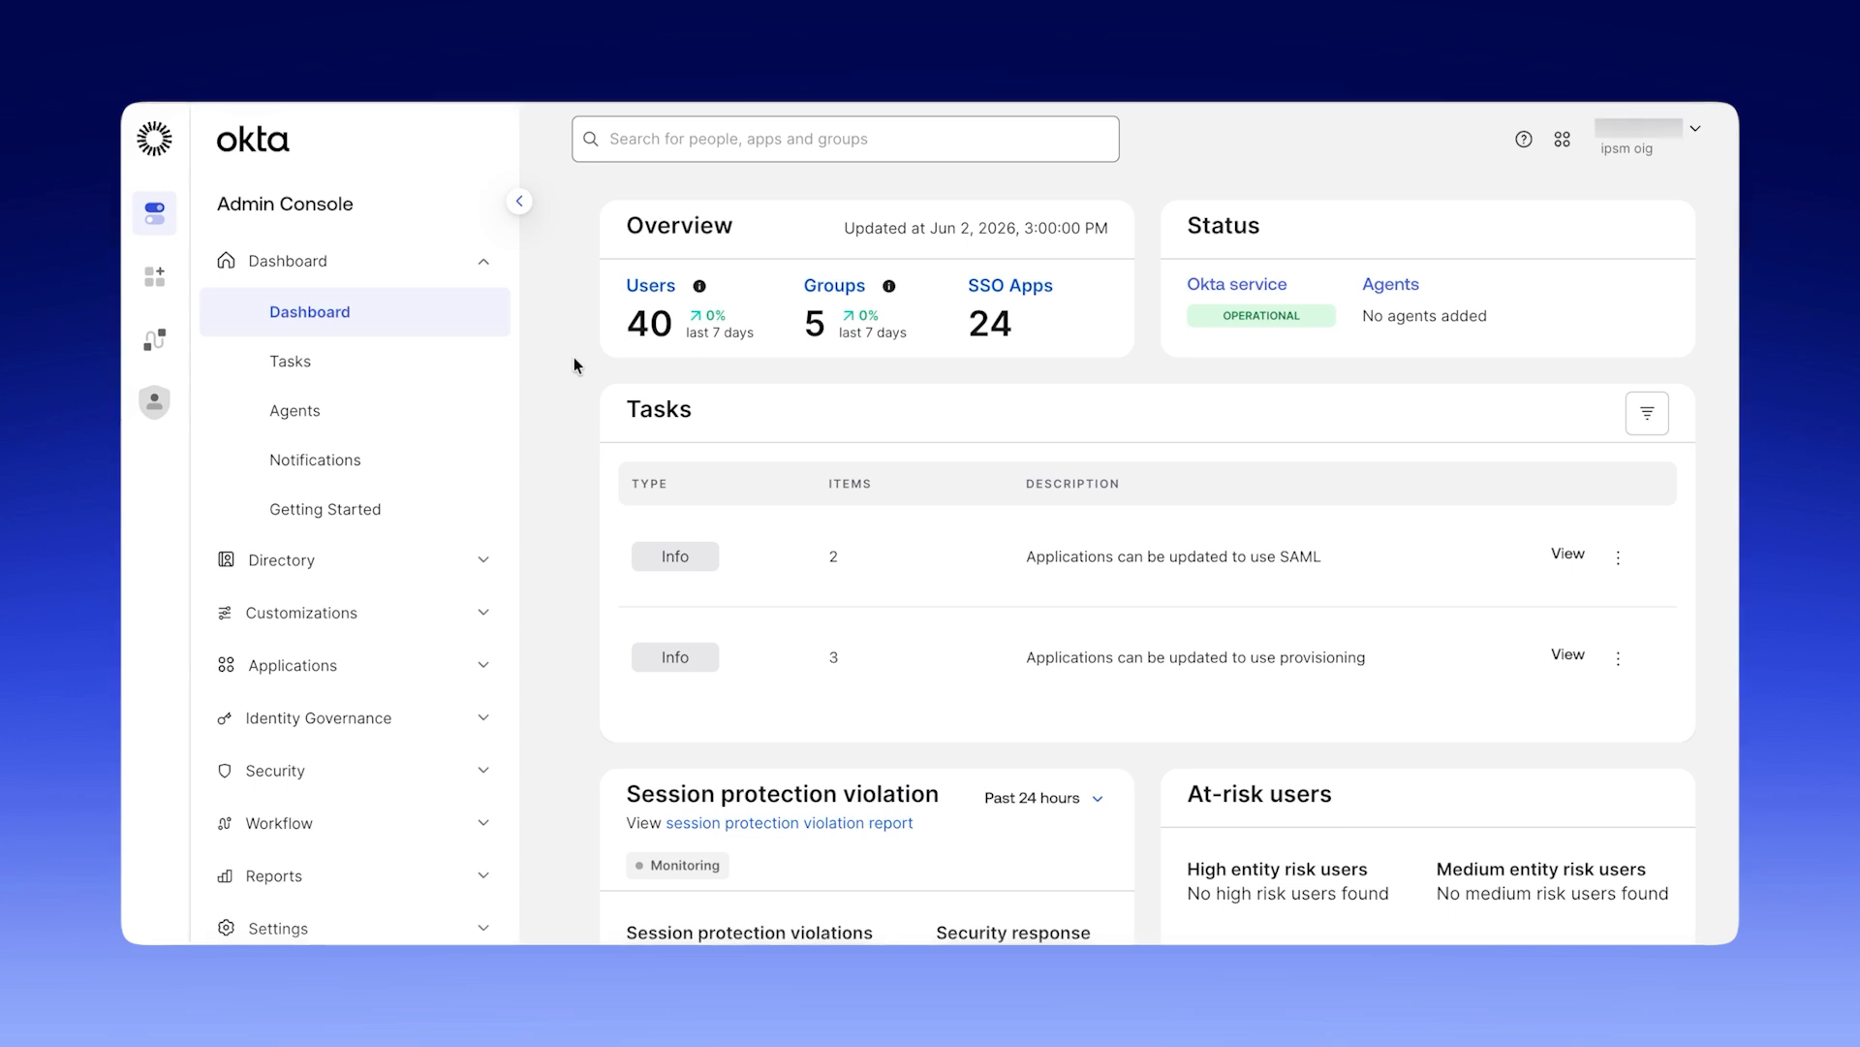
# Create a directory group named ispm-super-admins without a description.
pyautogui.click(451, 567)
pyautogui.scroll(-2, 437, 630)
pyautogui.click(436, 667)
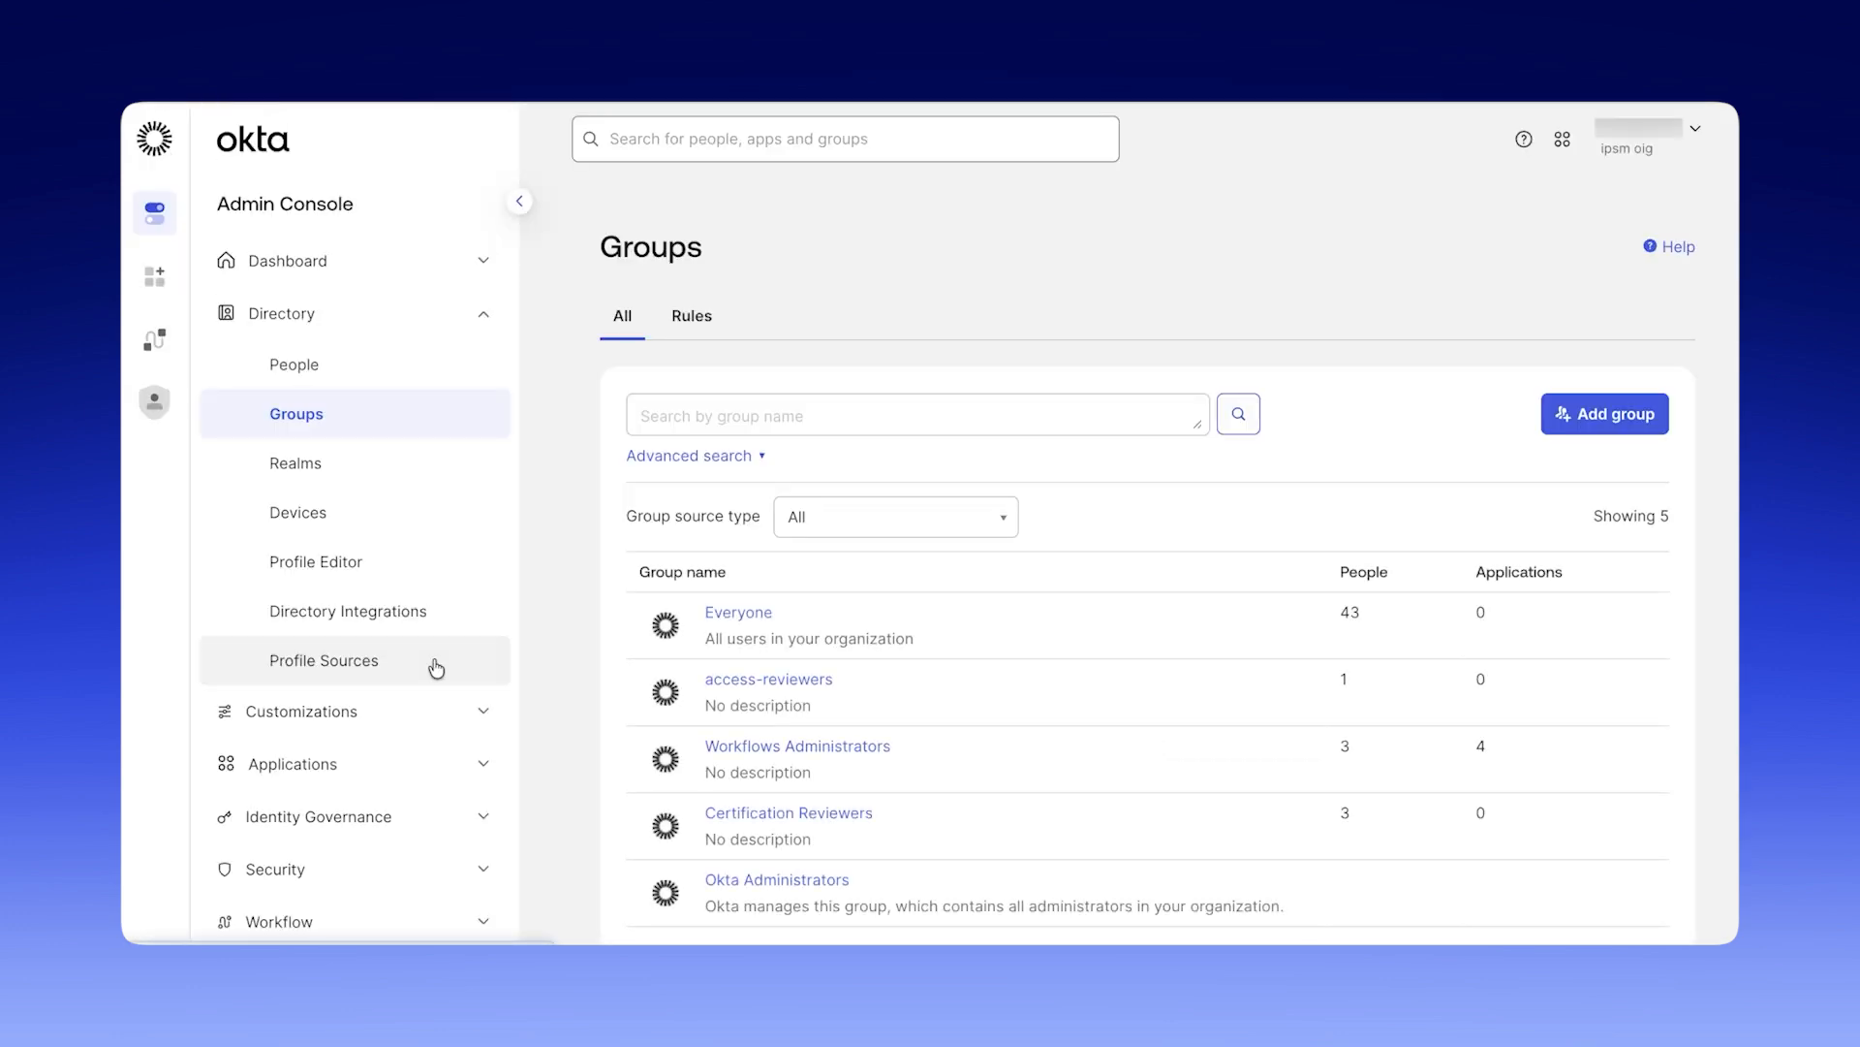
pyautogui.click(1574, 407)
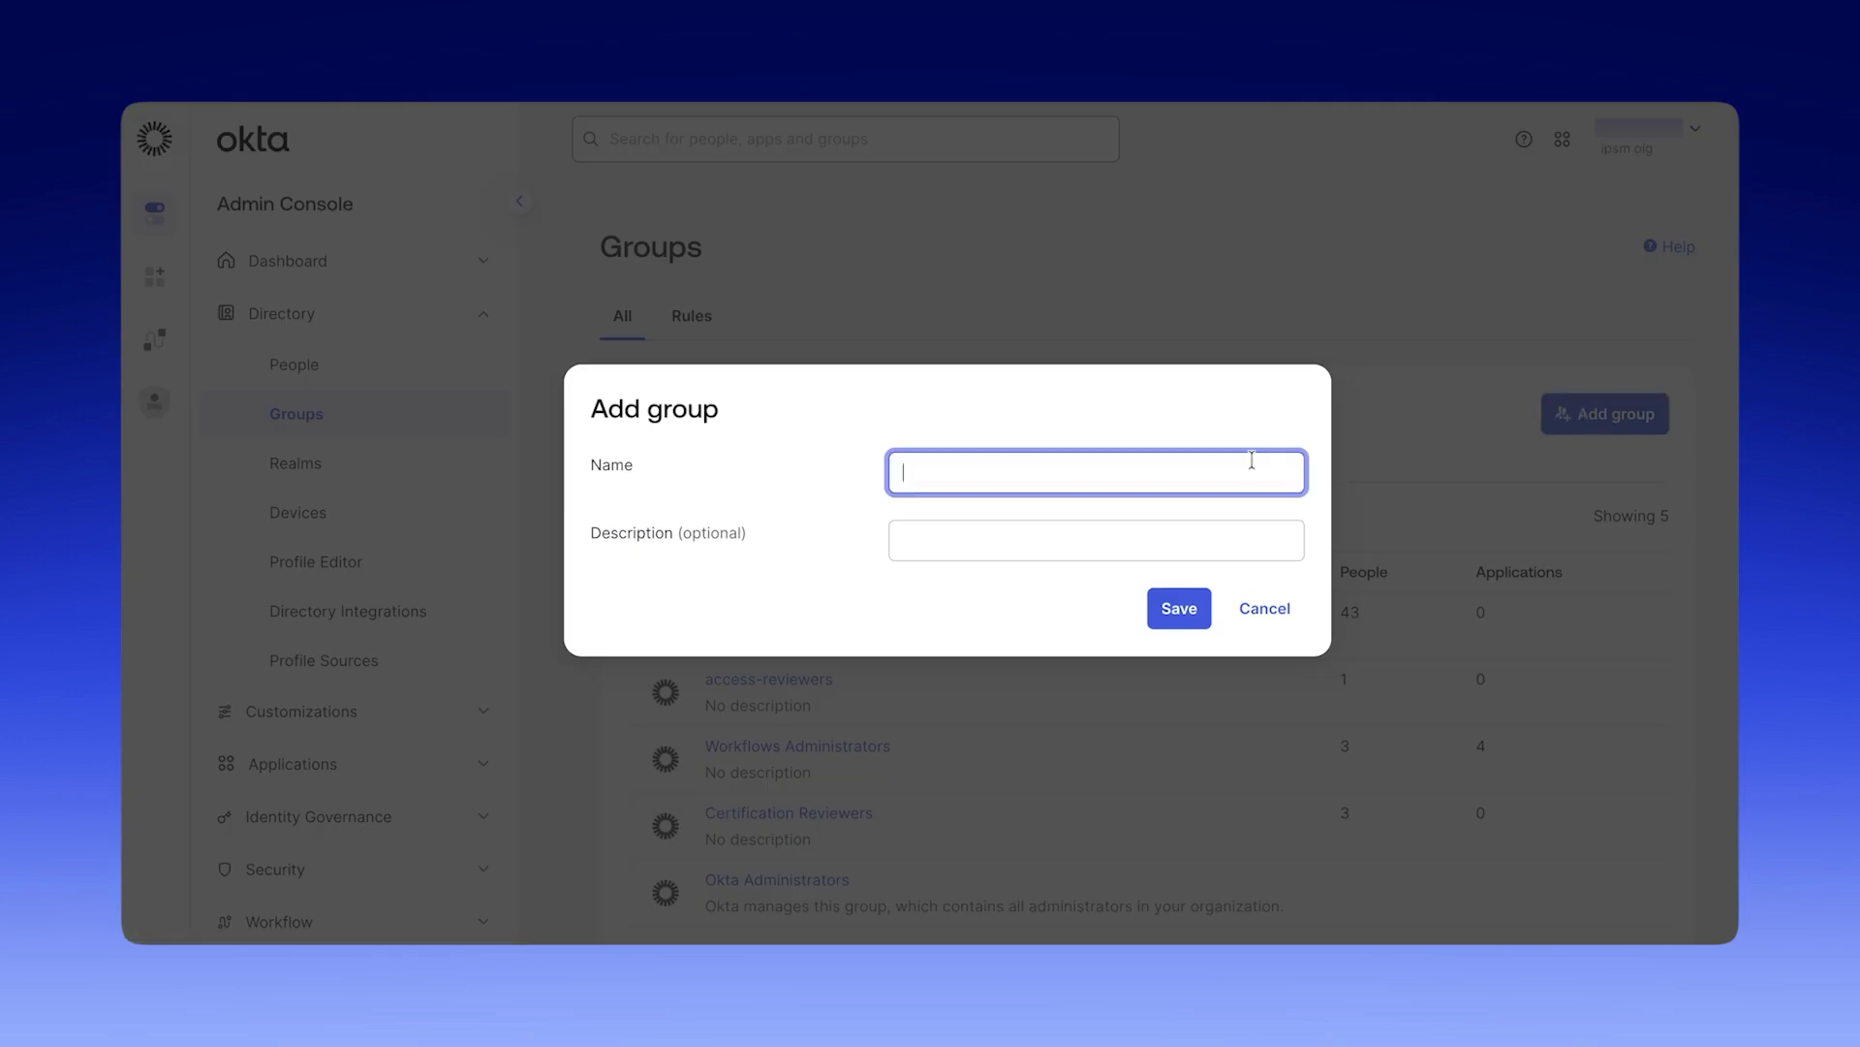
pyautogui.write('ispm-super-admins')
pyautogui.click(1181, 610)
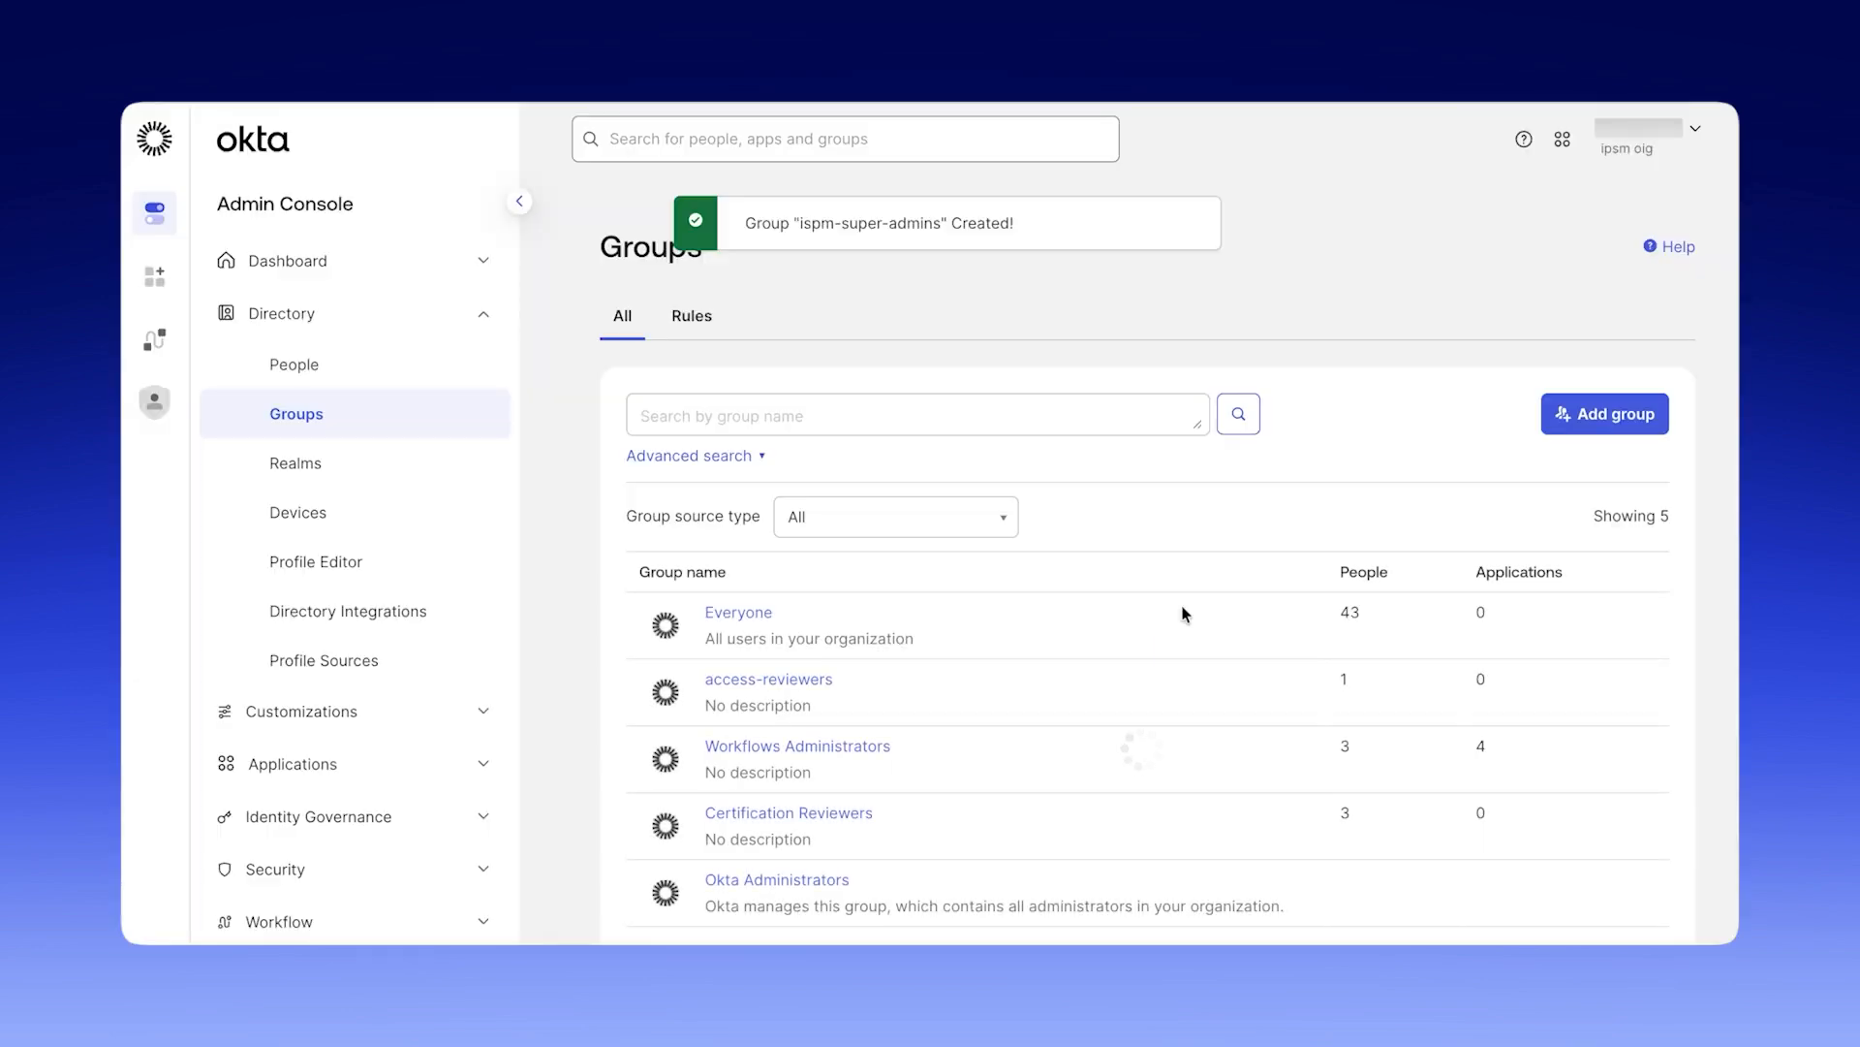
# Refresh the groups list, open ispm-super-admins, search for the intended user by name and assign them to the group.
pyautogui.scroll(-3, 1182, 612)
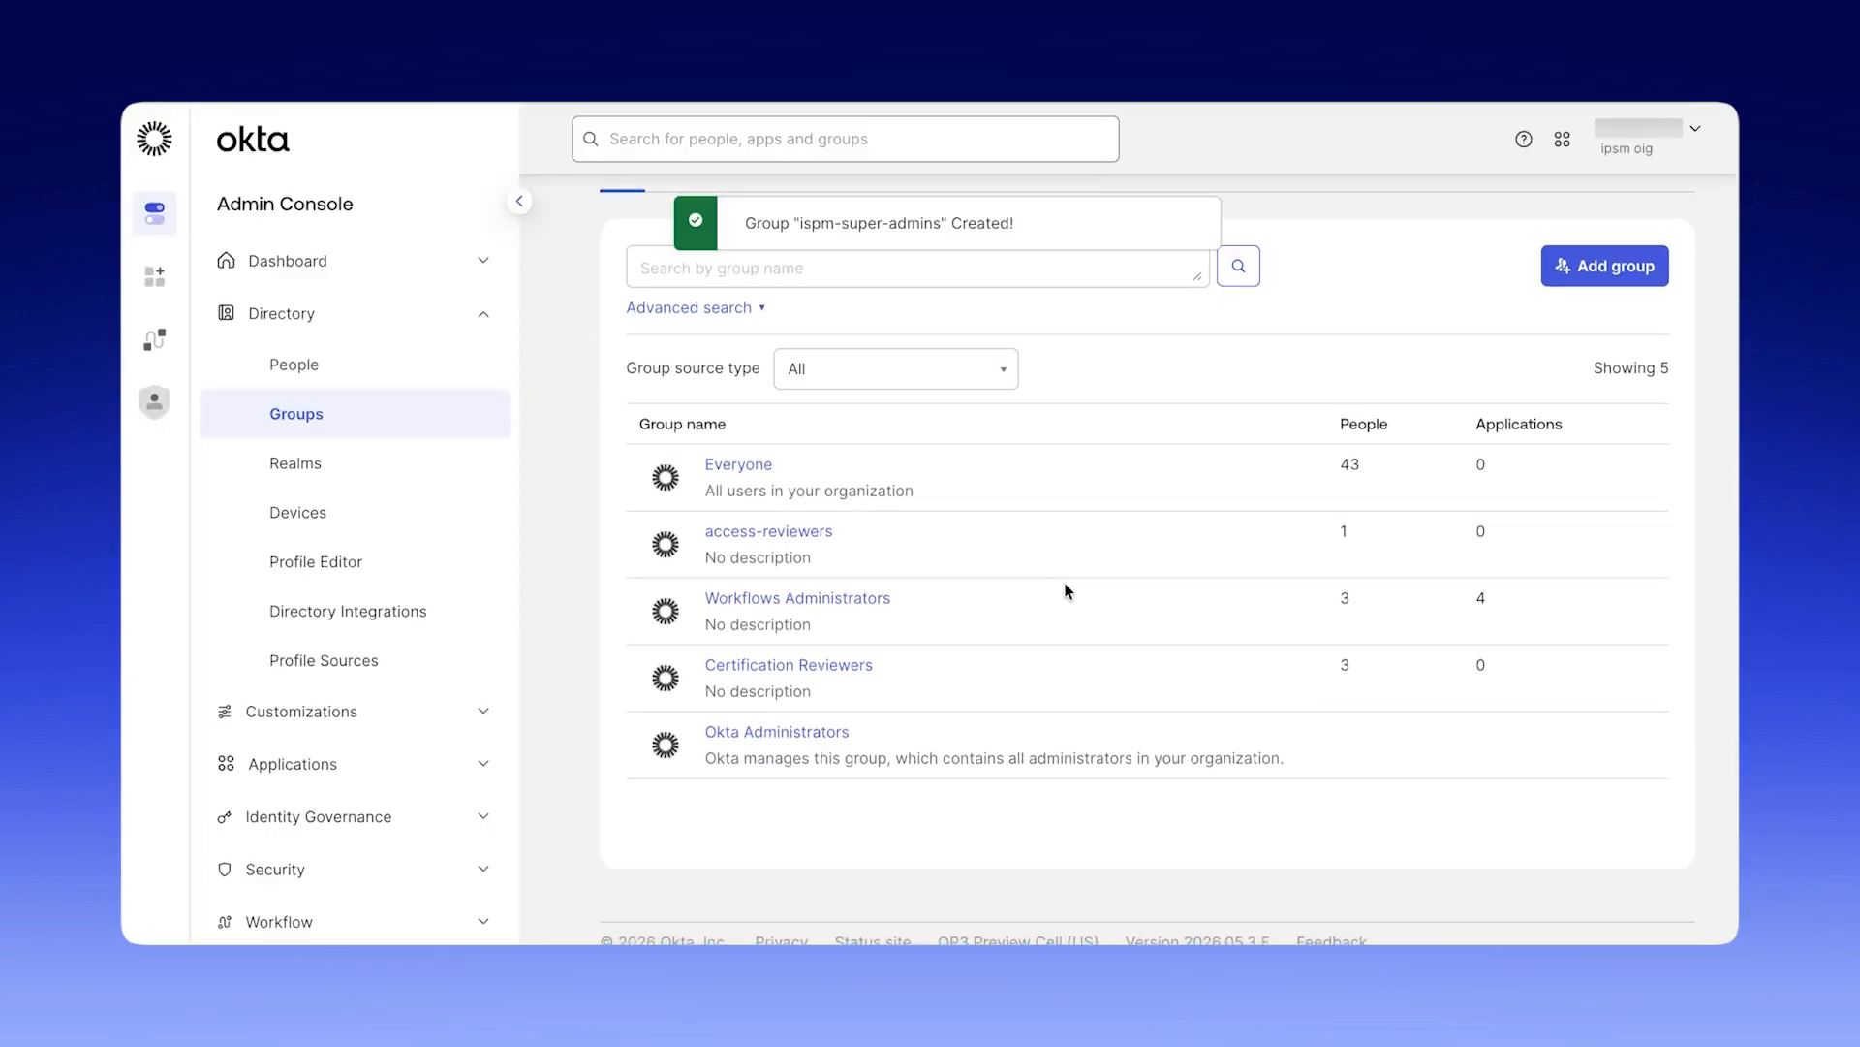
pyautogui.press('super+r')
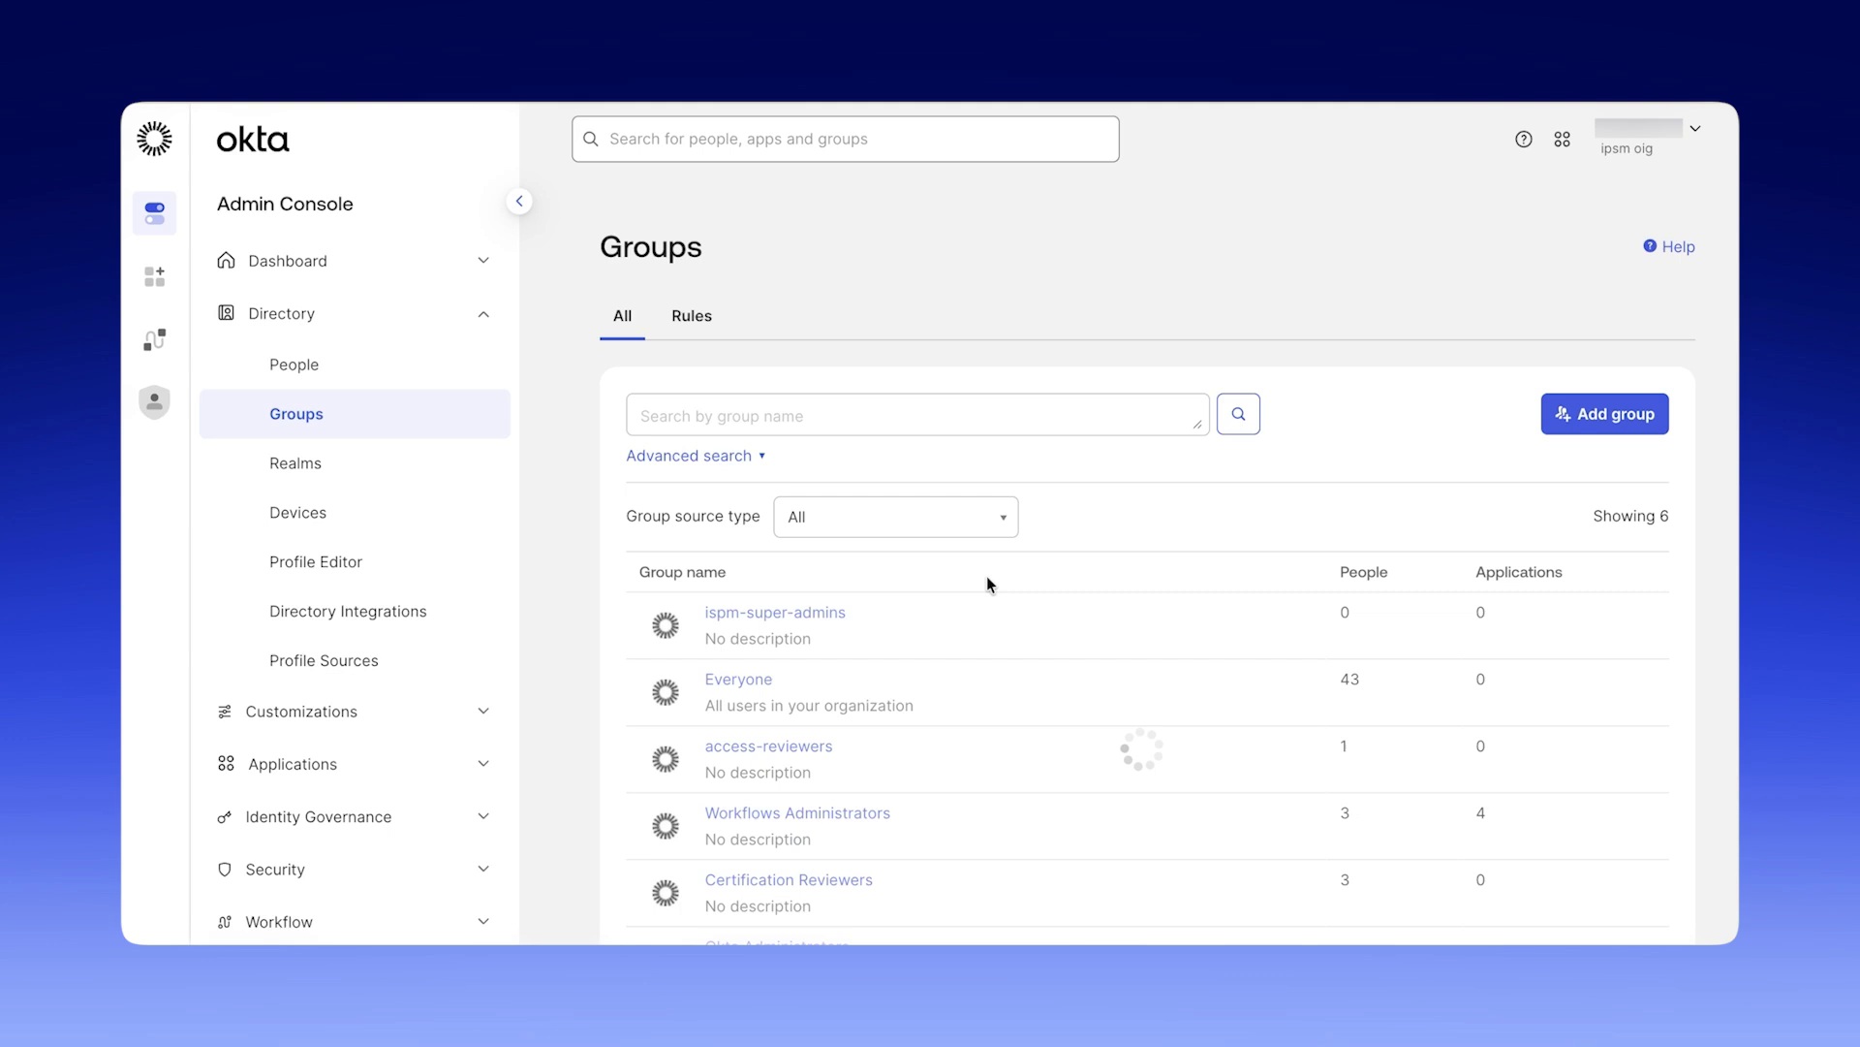
pyautogui.scroll(-1, 986, 577)
pyautogui.scroll(-2, 986, 582)
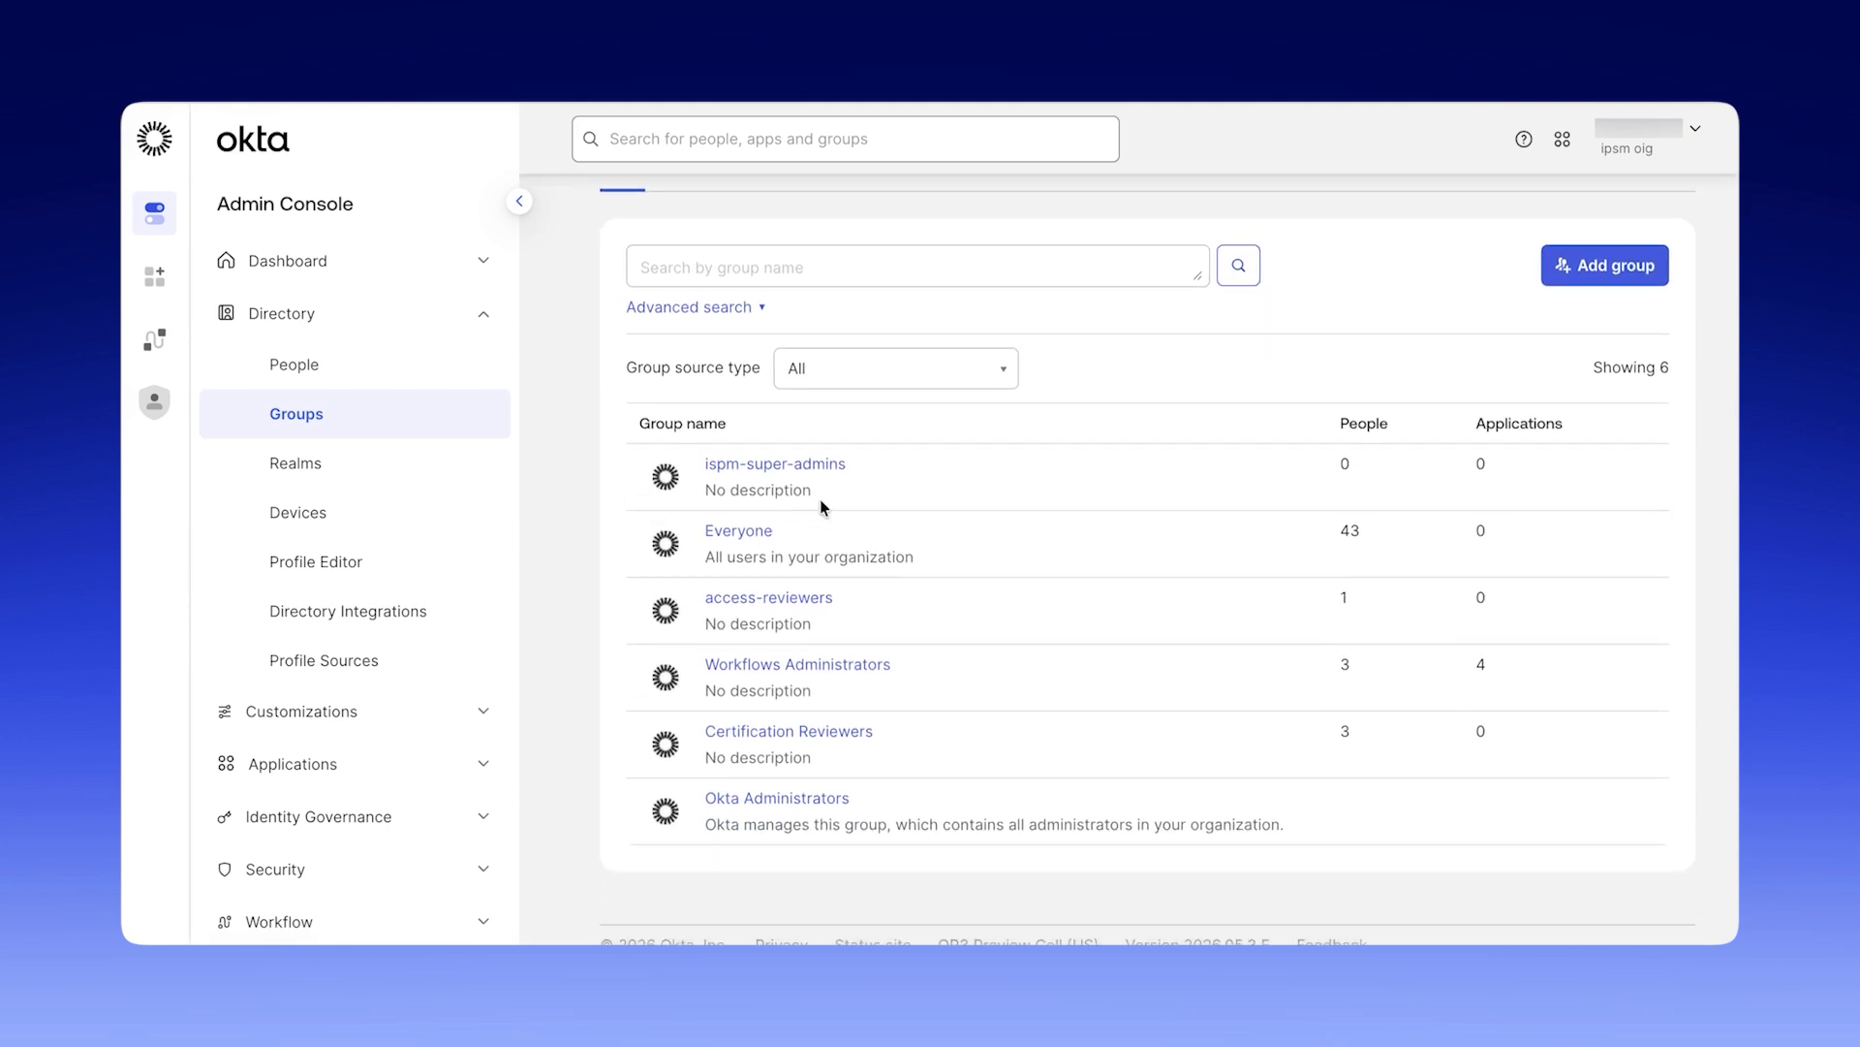
pyautogui.click(784, 461)
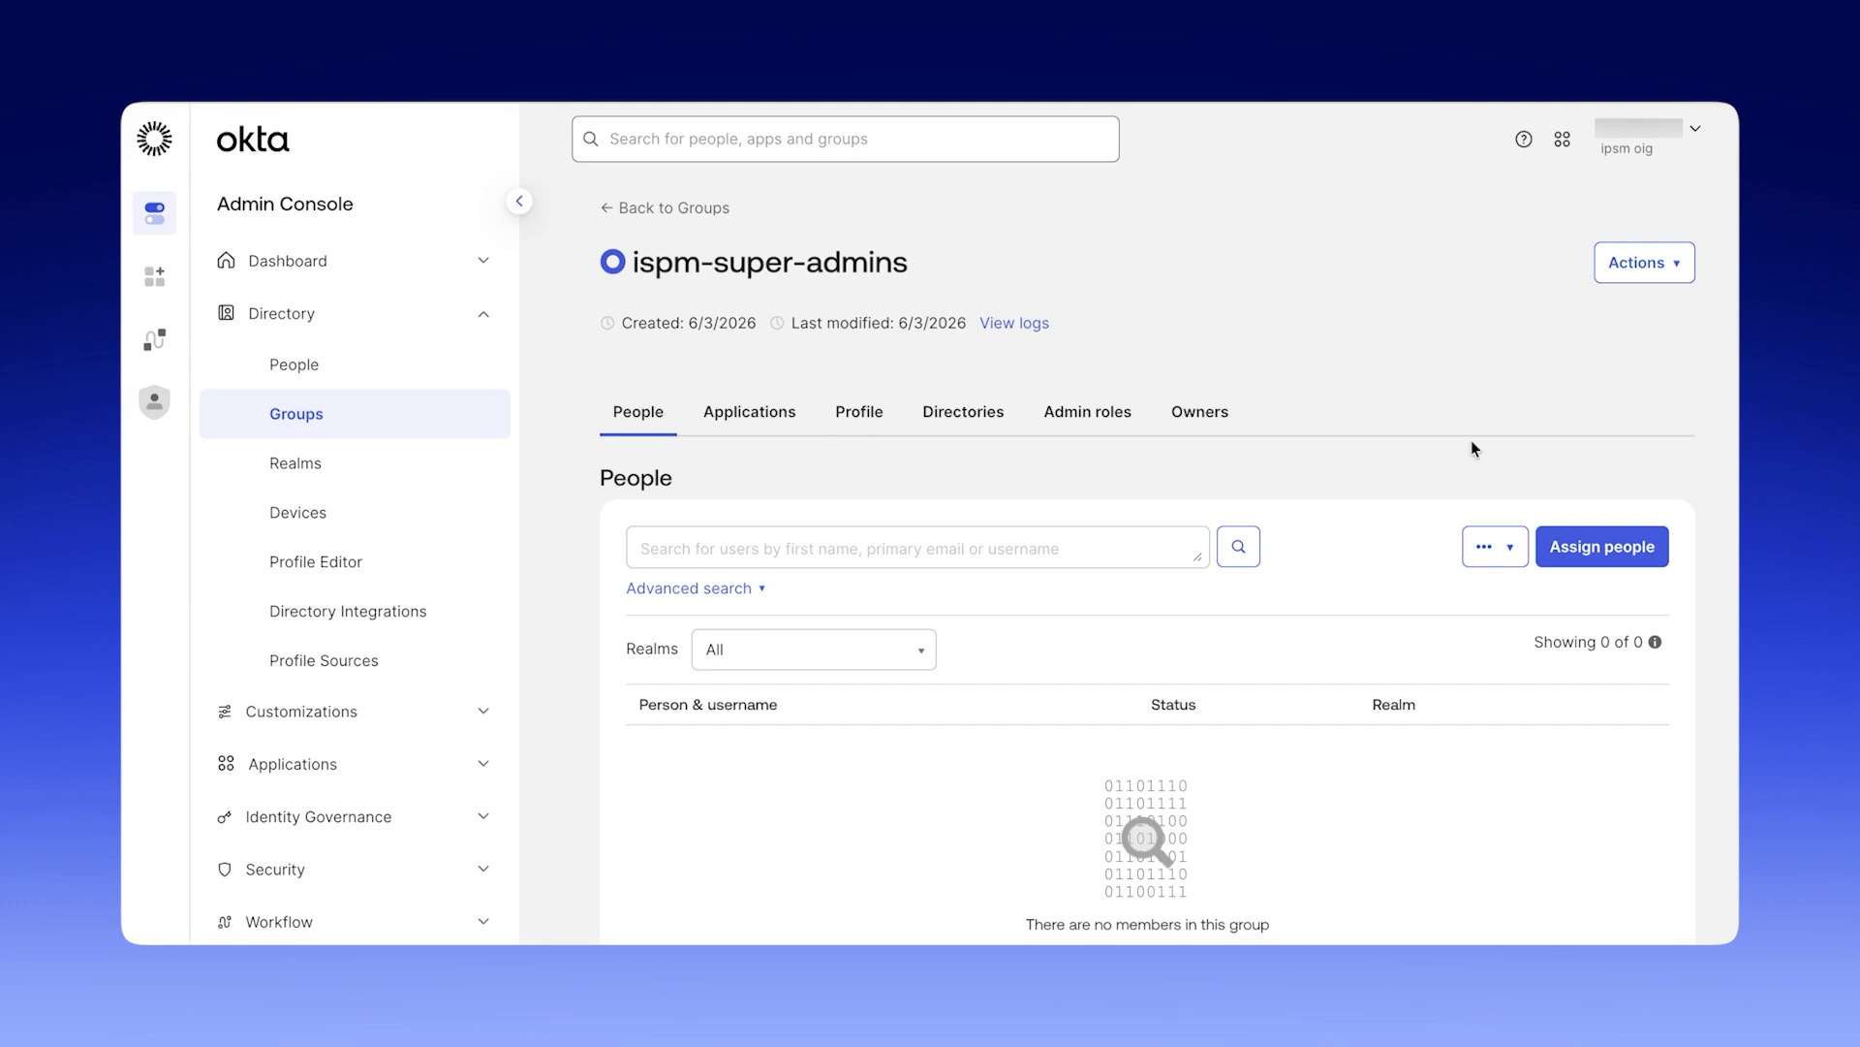
pyautogui.click(1646, 556)
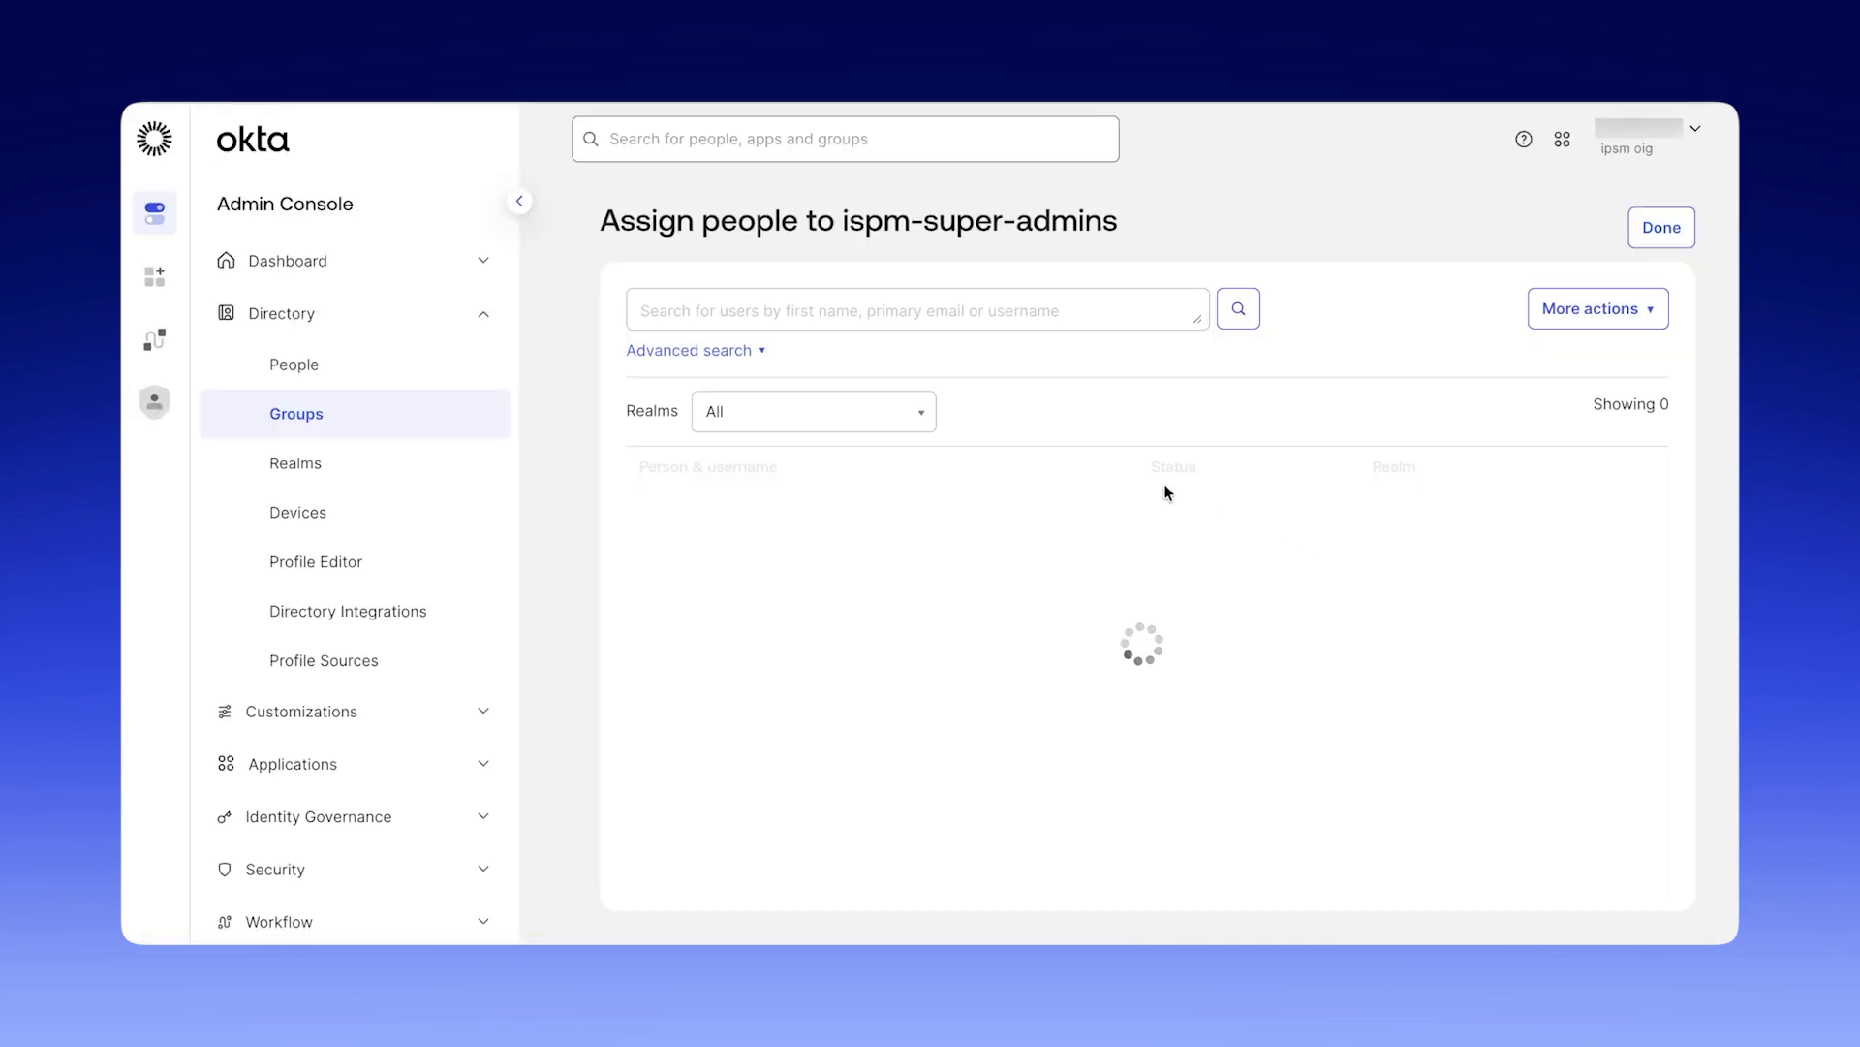
pyautogui.click(831, 311)
pyautogui.write('e')
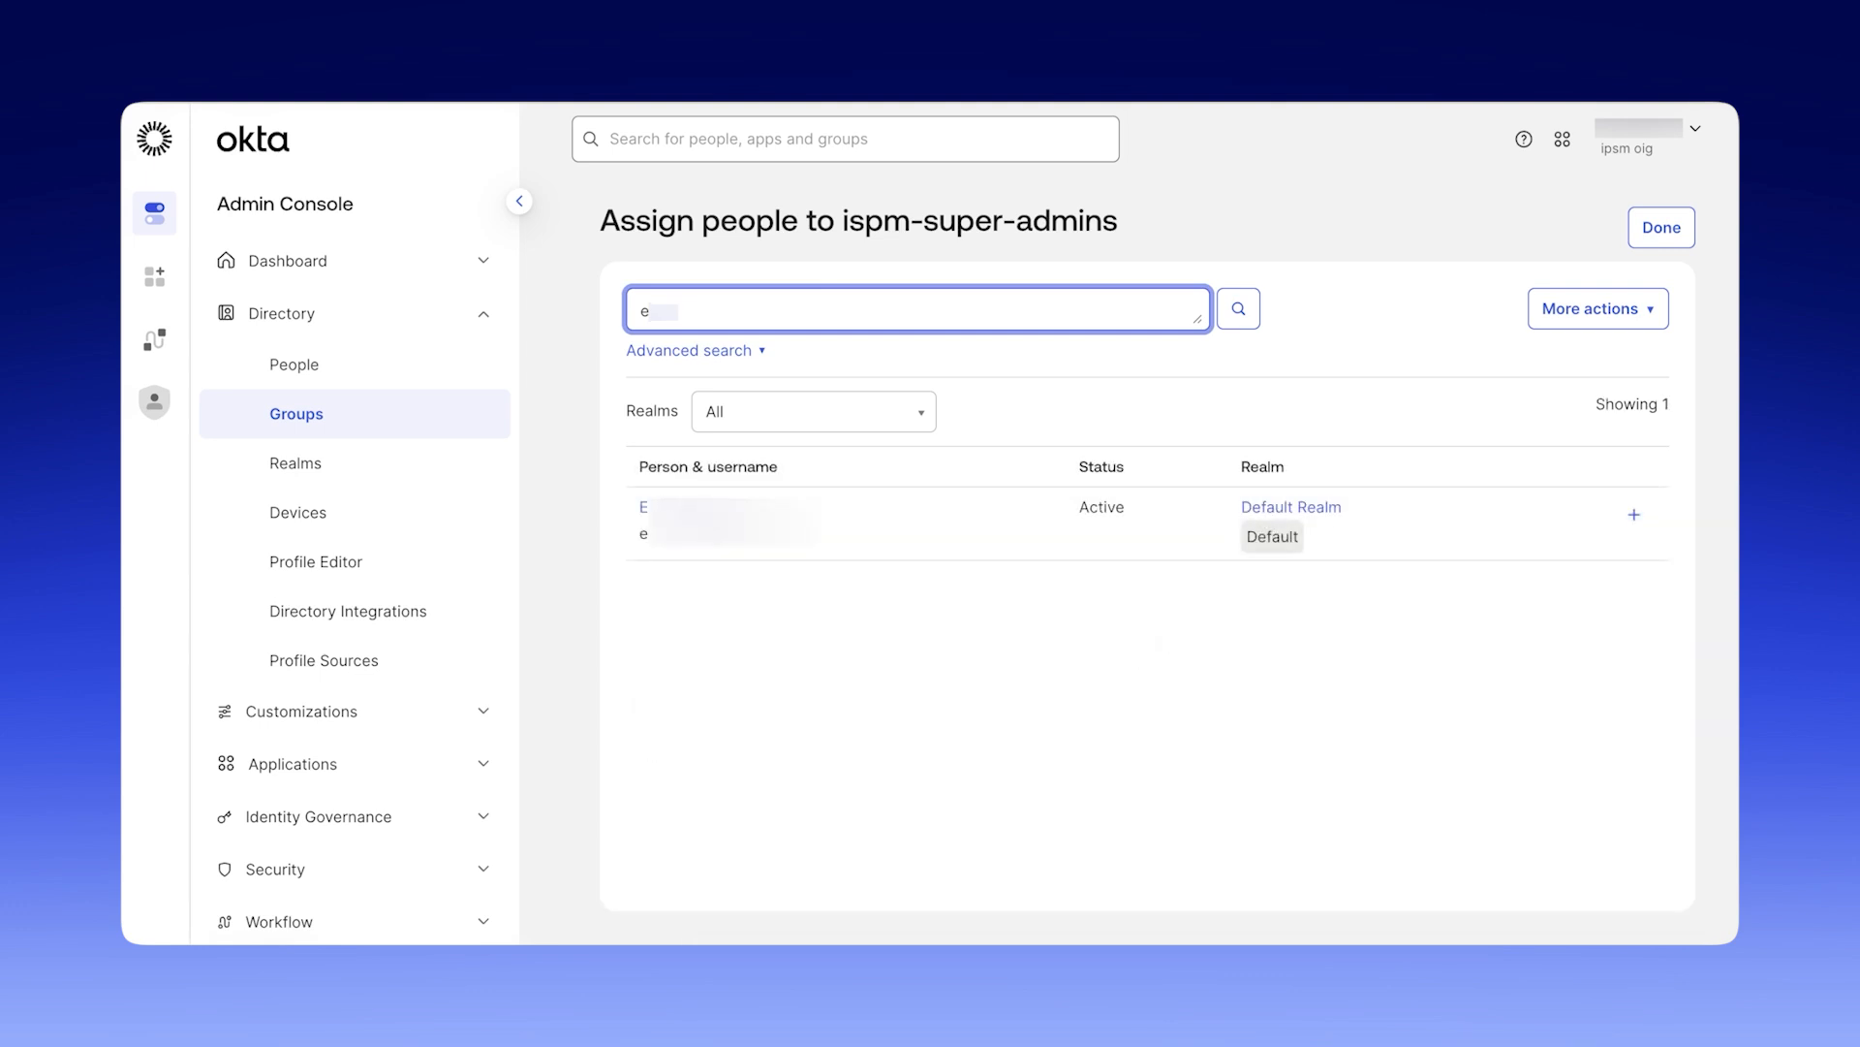
pyautogui.click(1633, 514)
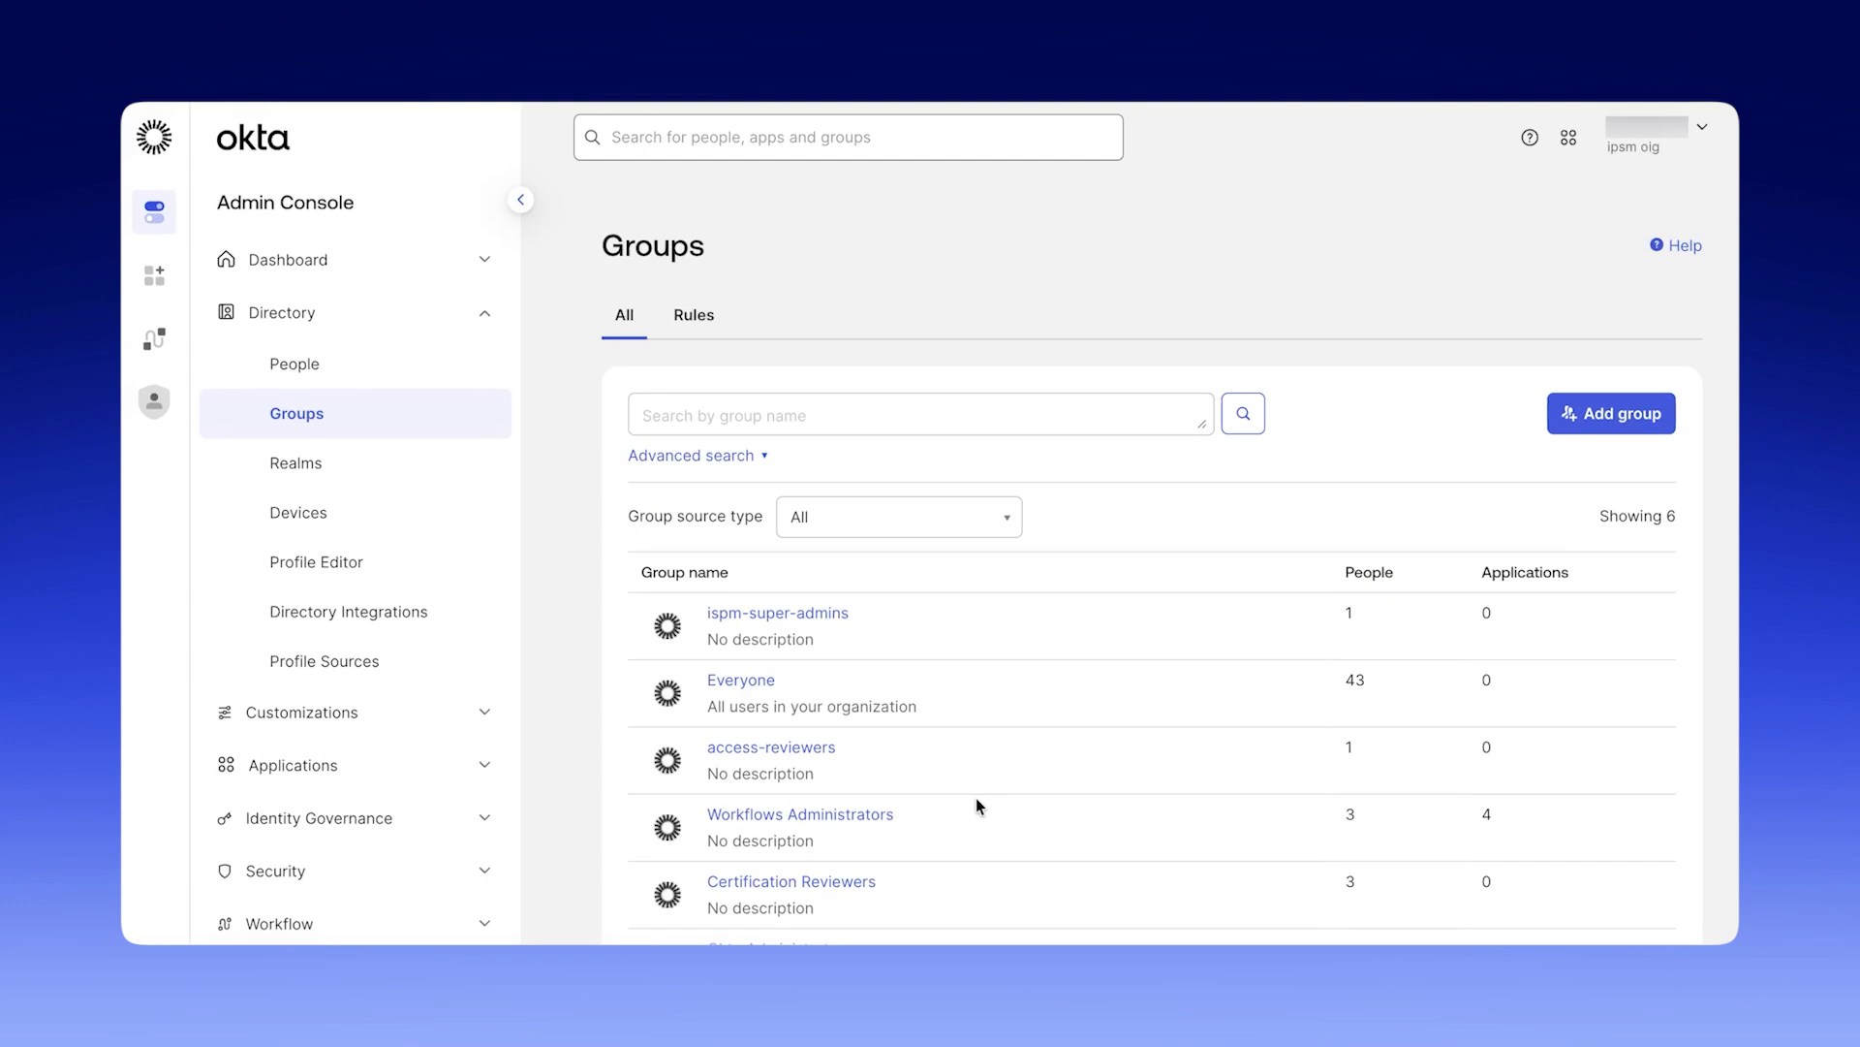
# Create a directory group named ispm-iam-issue-responders without a description.
pyautogui.click(1572, 417)
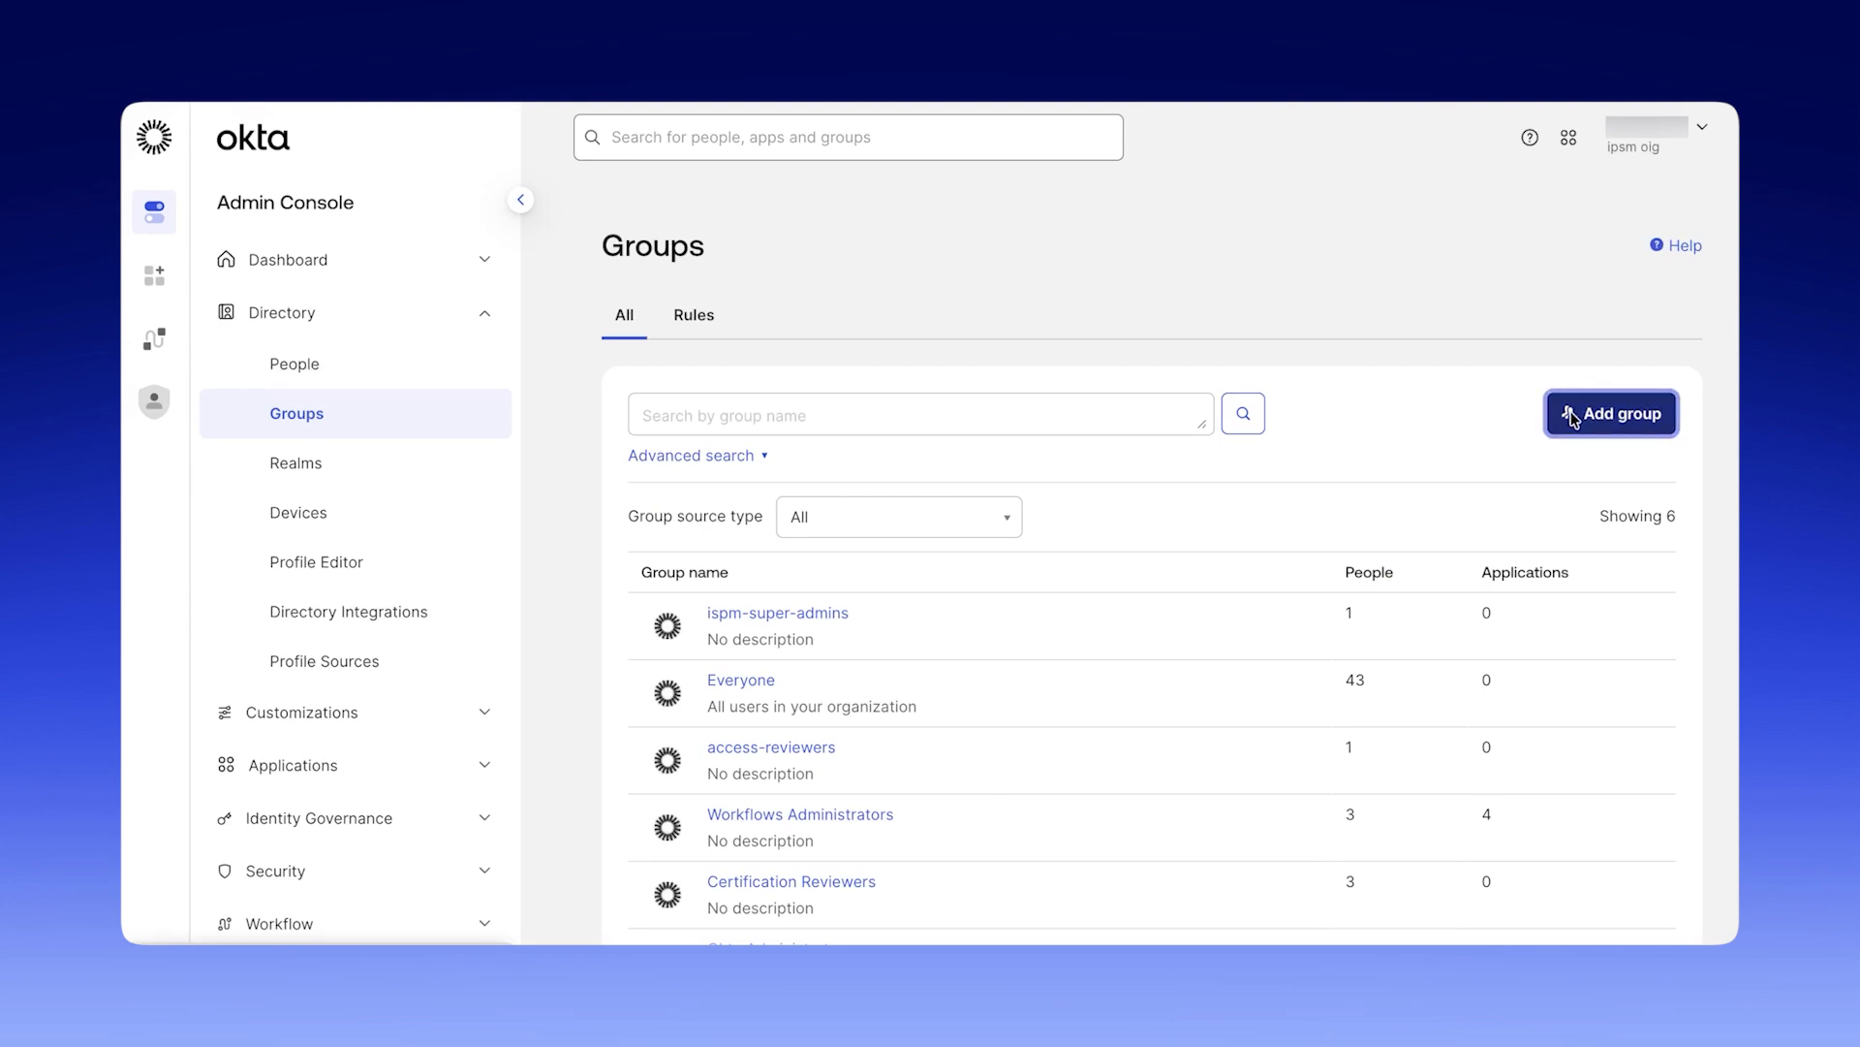
pyautogui.write('isp')
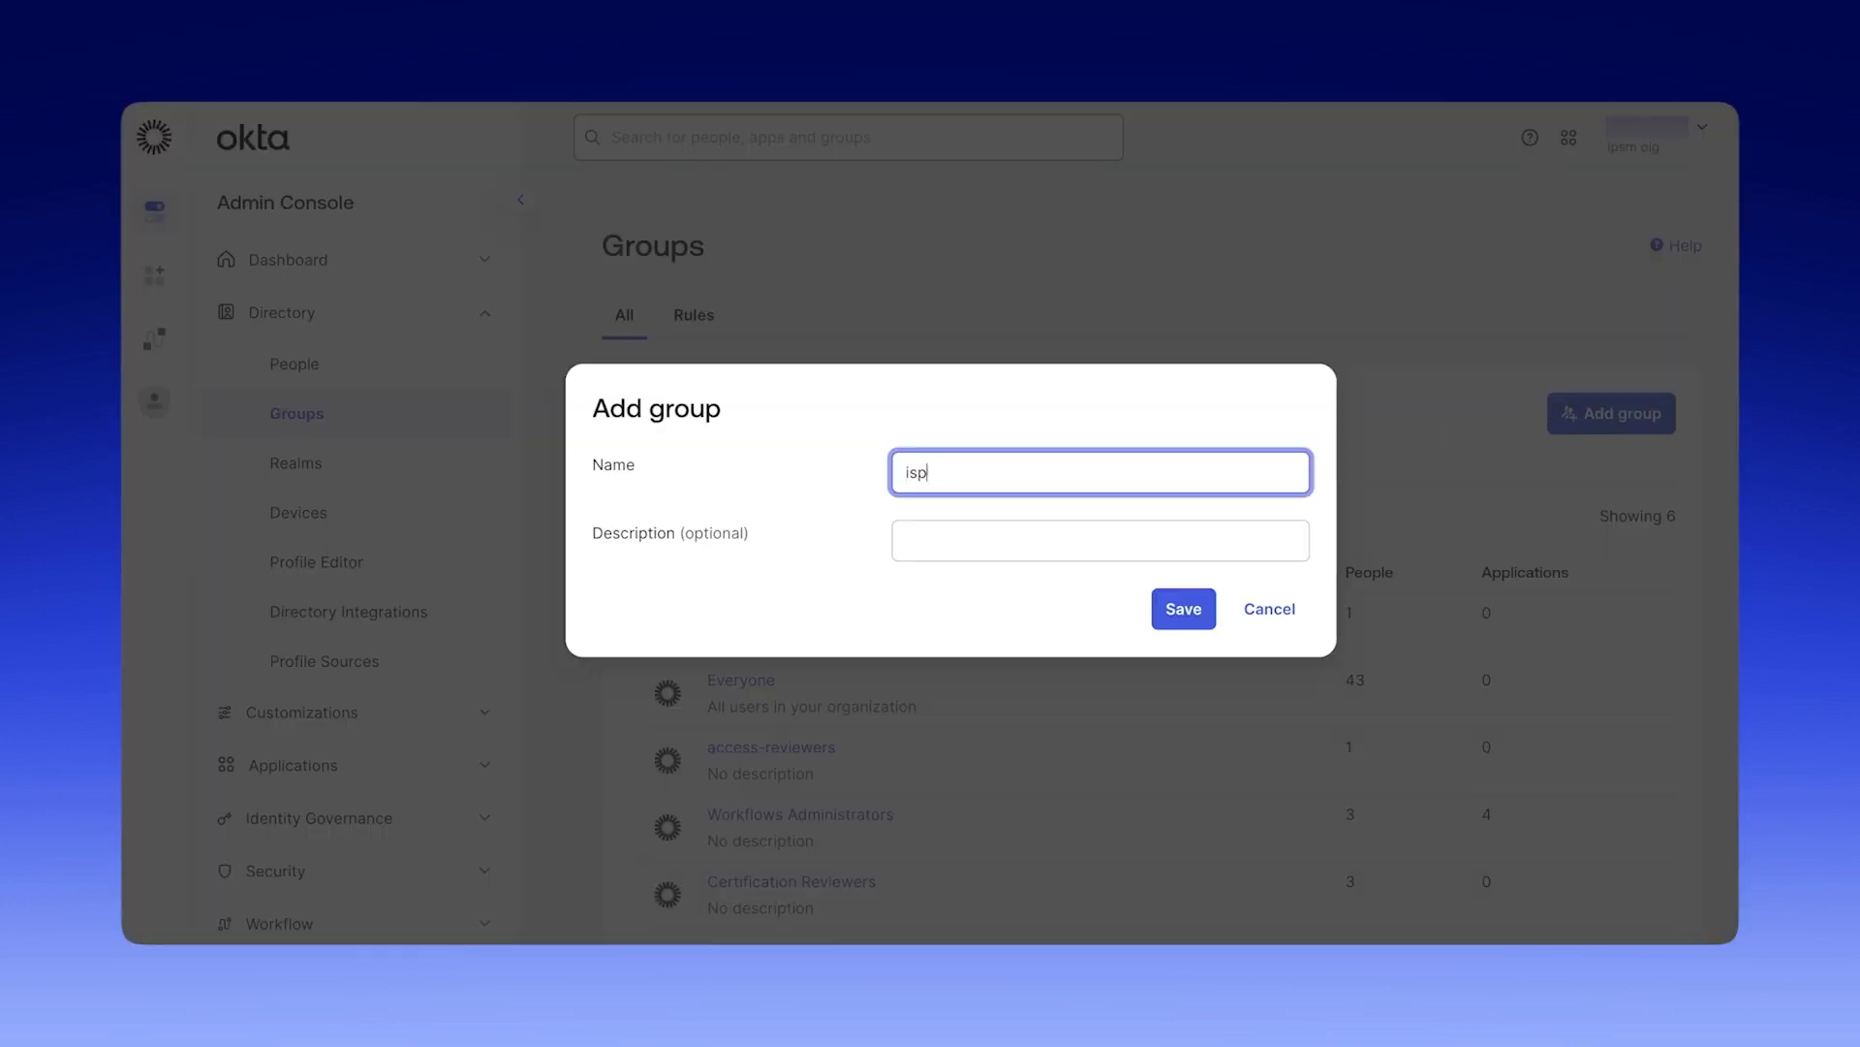
pyautogui.write('m-iam-issue-responders')
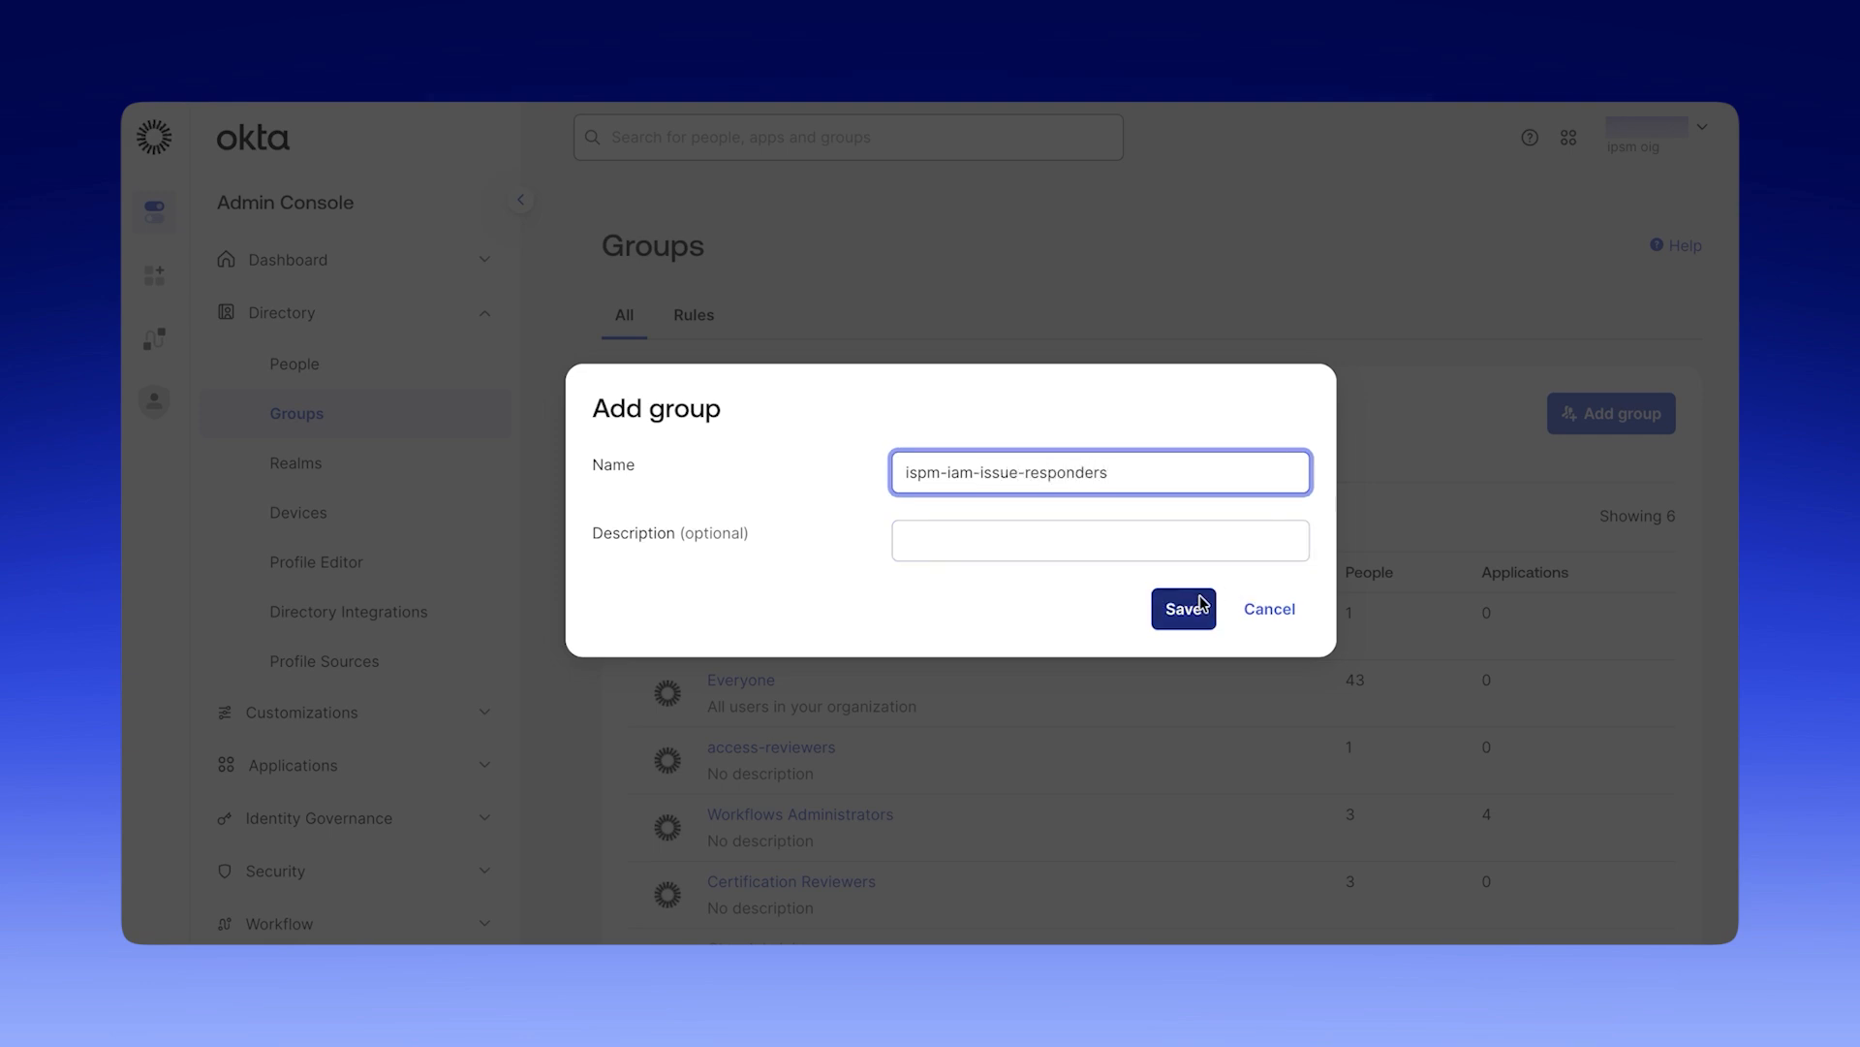
pyautogui.click(1184, 608)
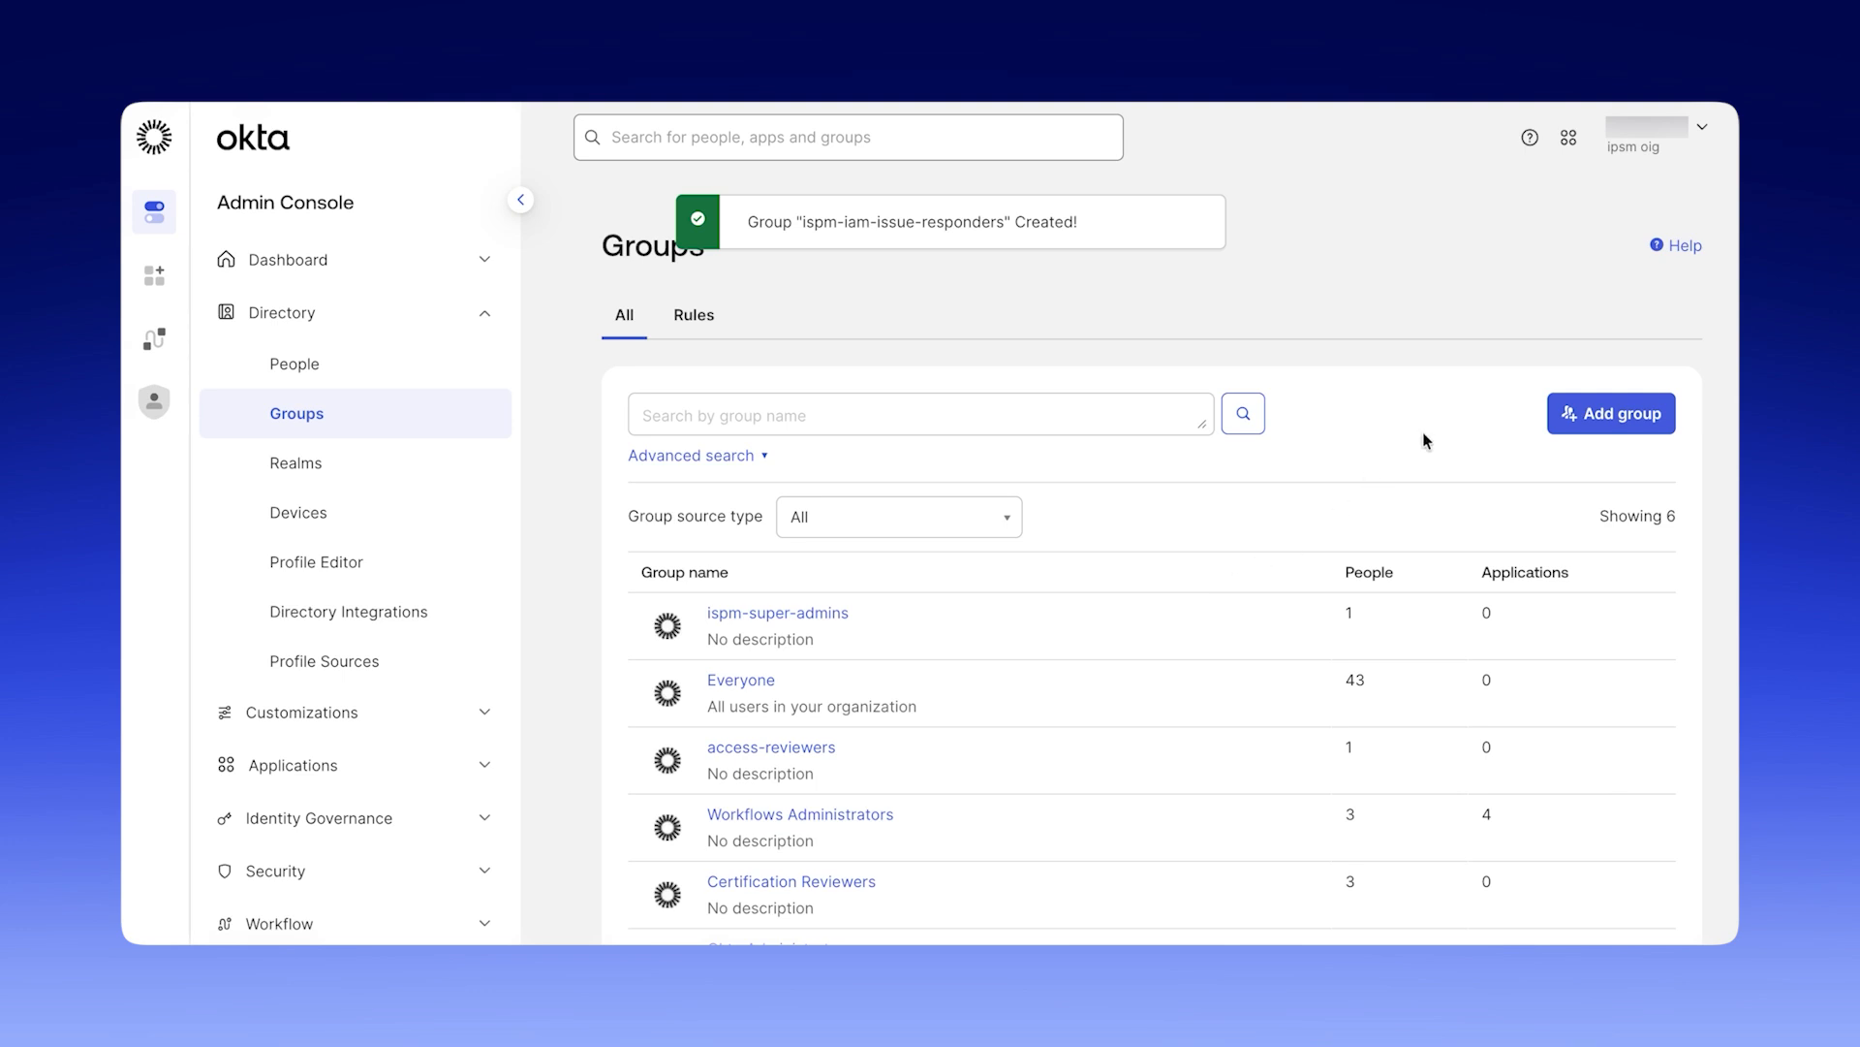
# Create a directory group named ispm-source-administrators without a description.
pyautogui.click(1610, 412)
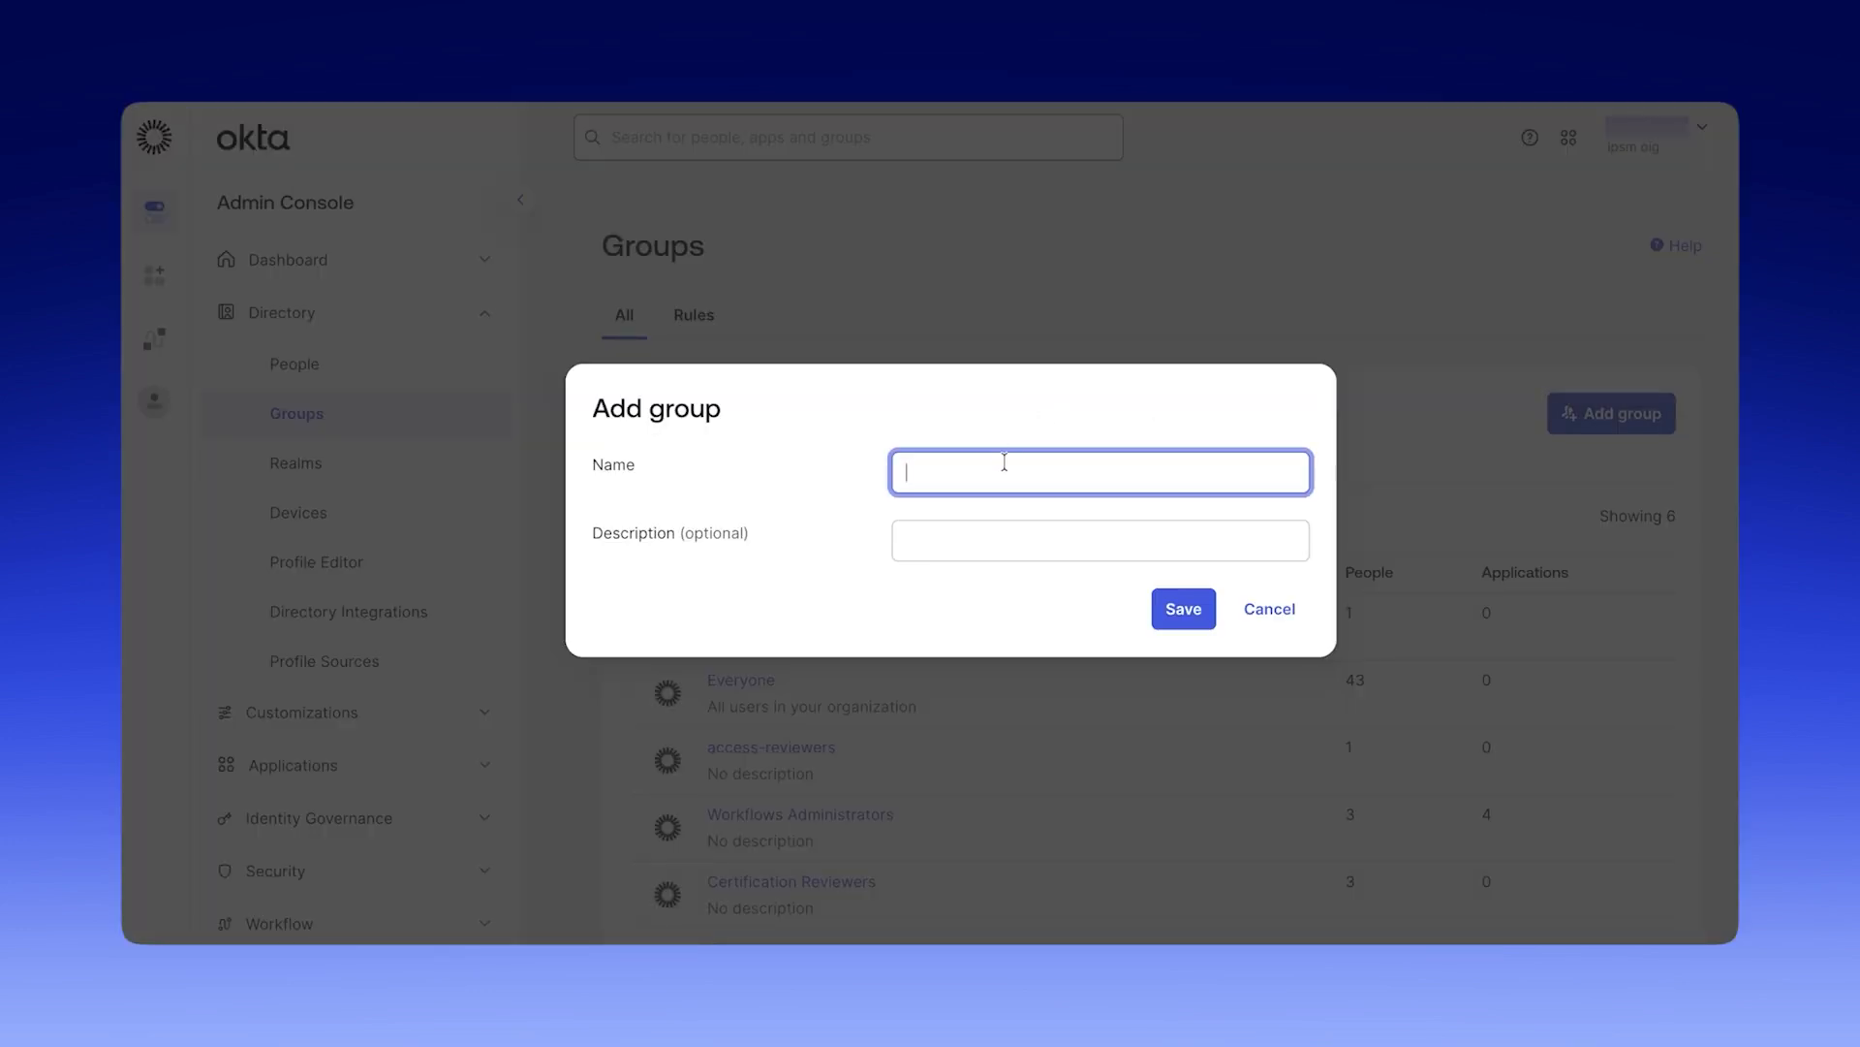
pyautogui.write('ispm-source-administrators')
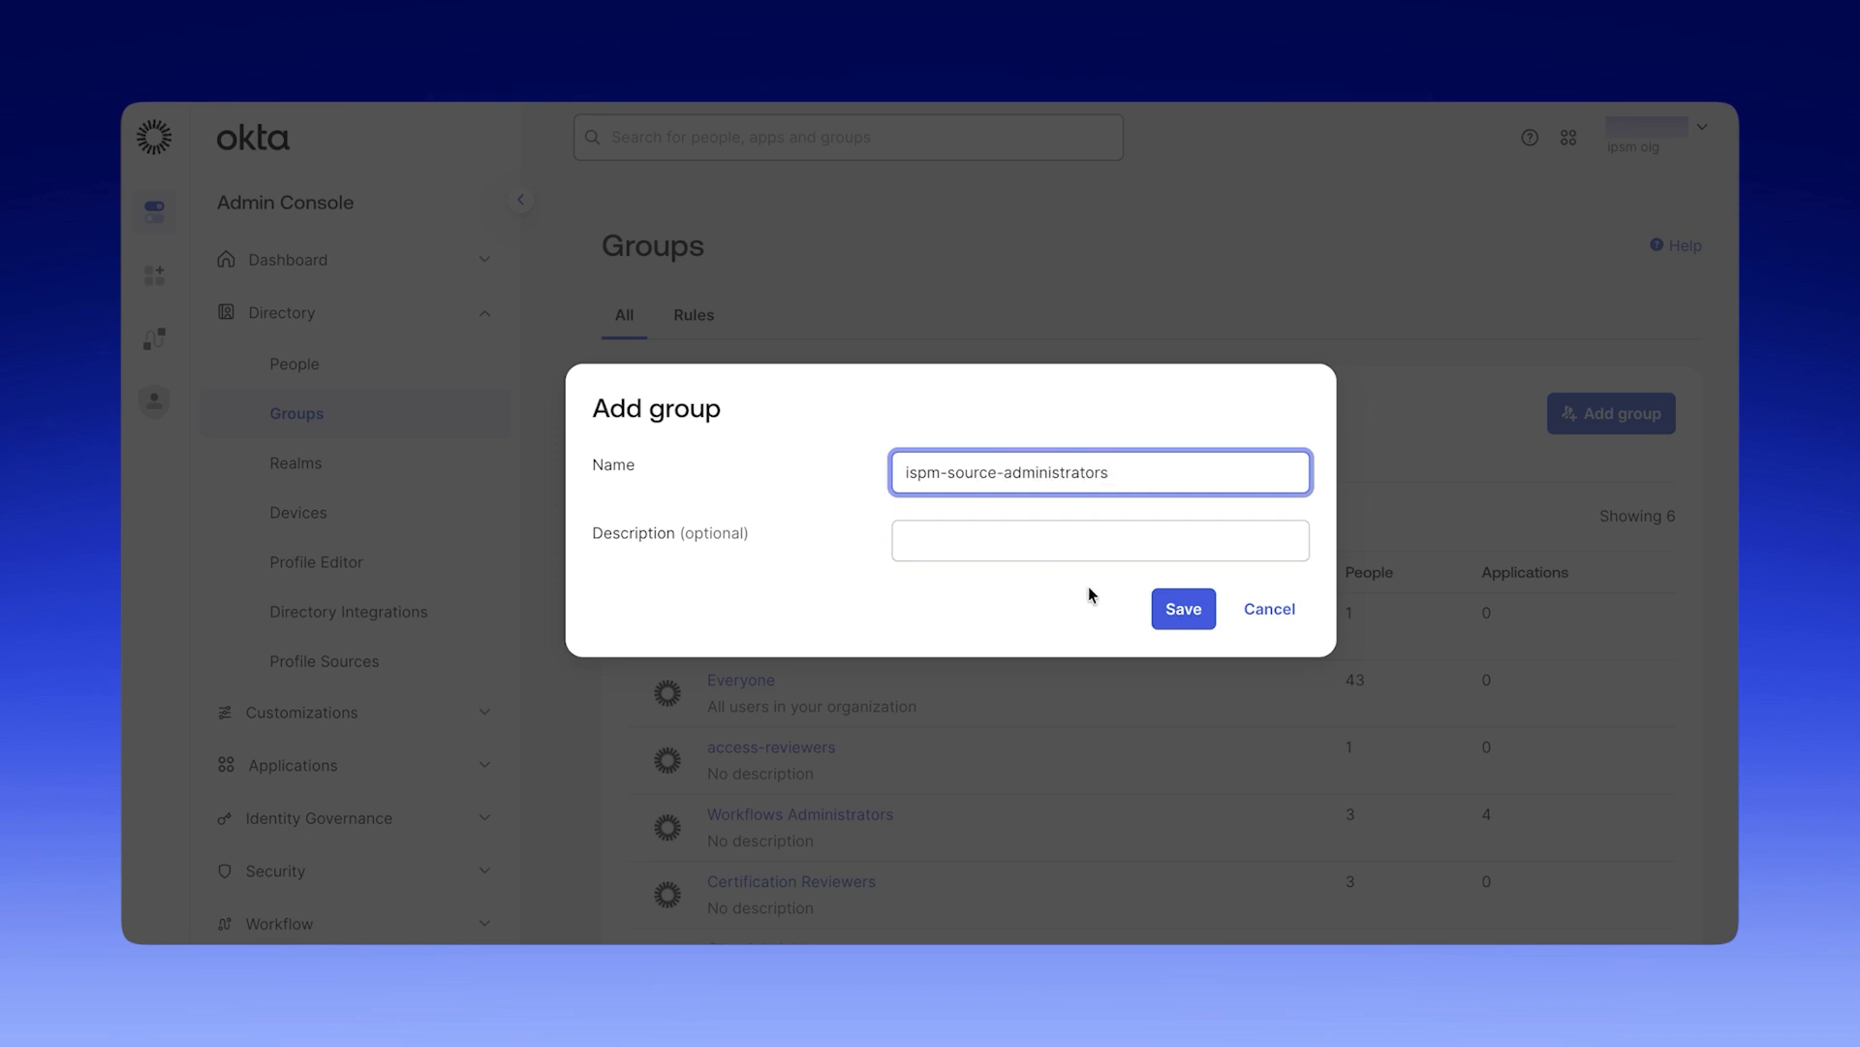
pyautogui.click(1184, 610)
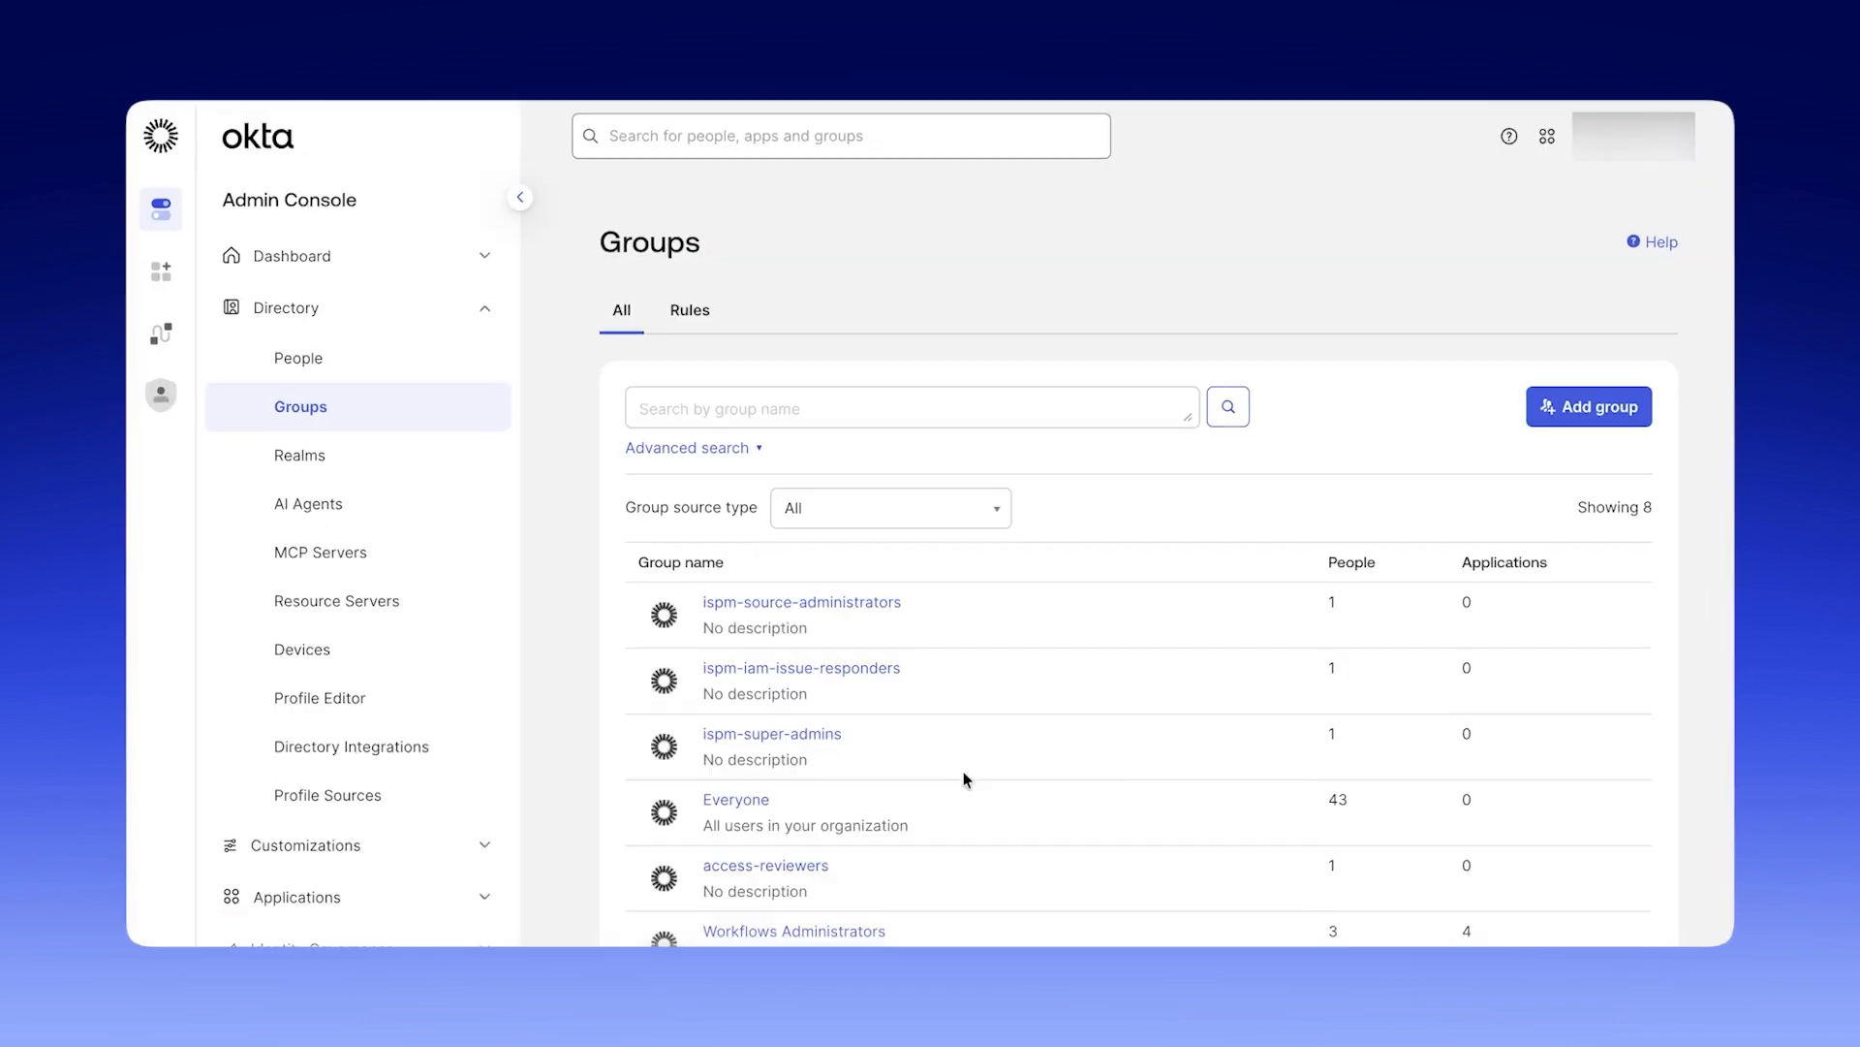
# Create a group named ispm-snowflake-owners with the description "Integrate and manage snowflake issues".
pyautogui.click(1550, 407)
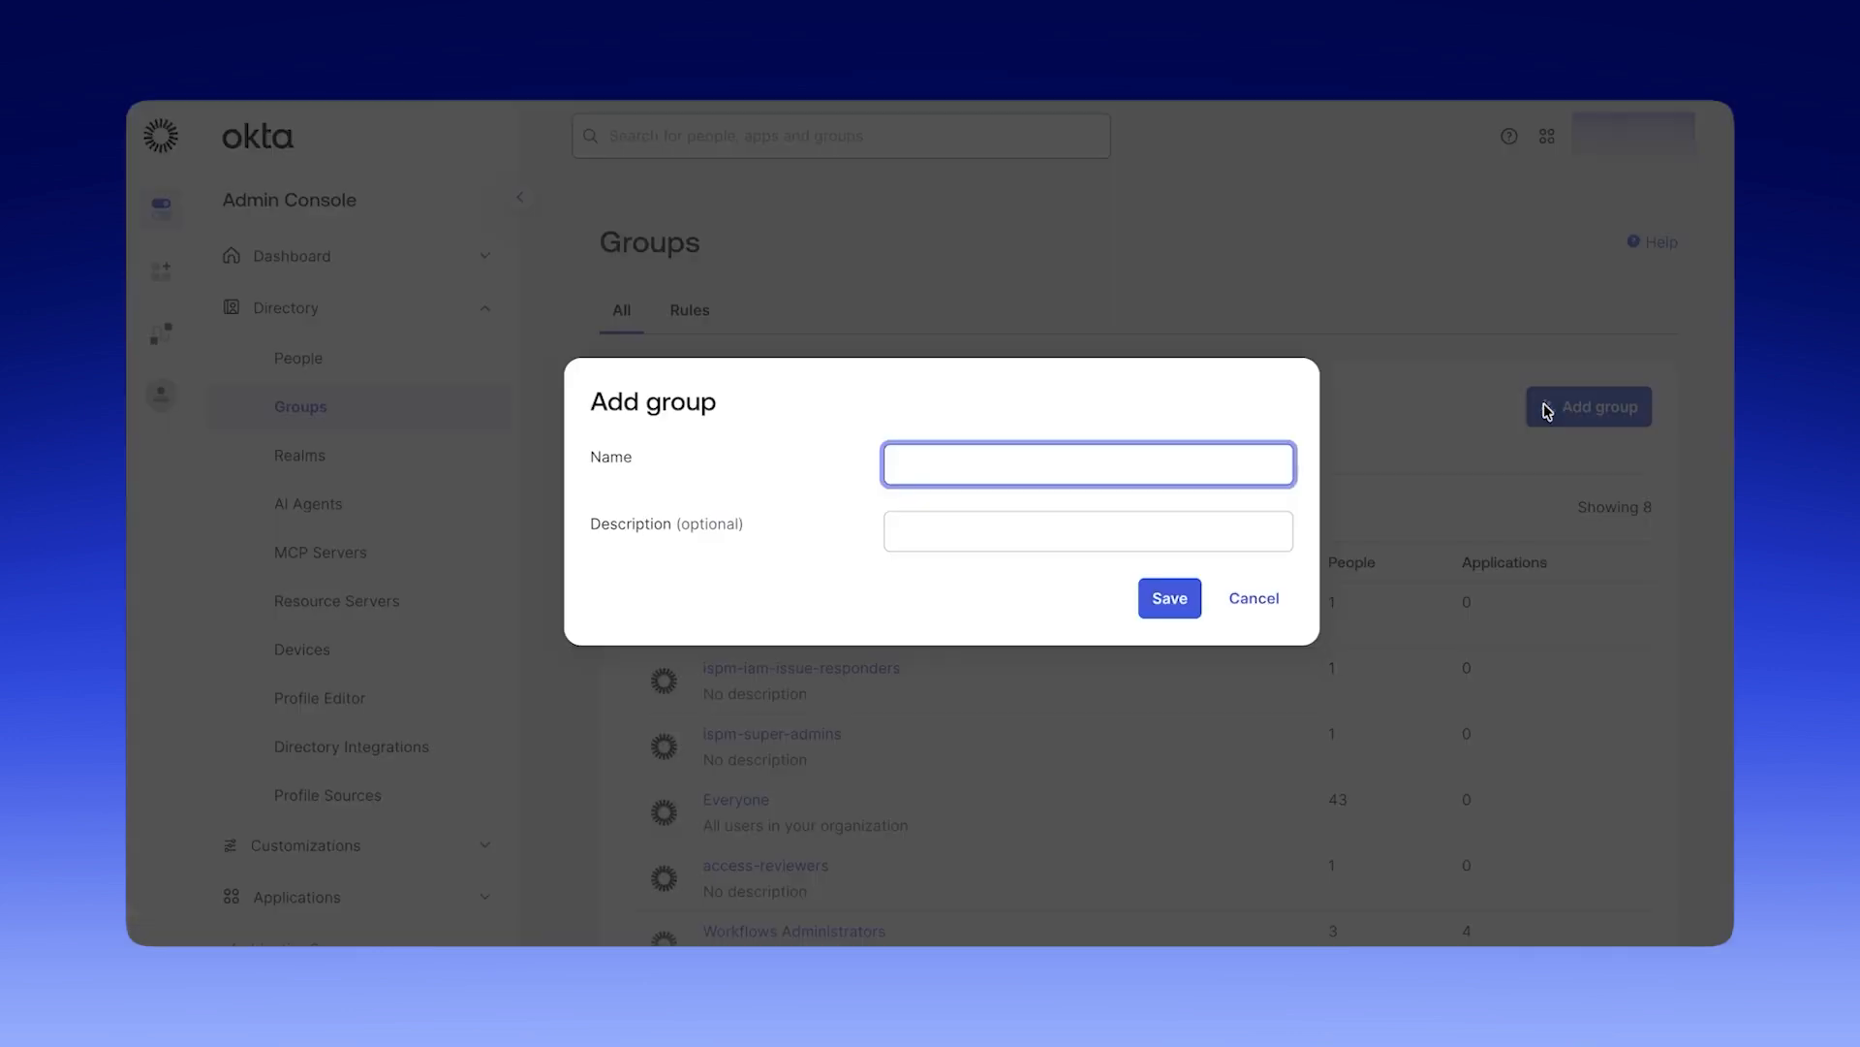
pyautogui.write('ispm-snowflake-owners')
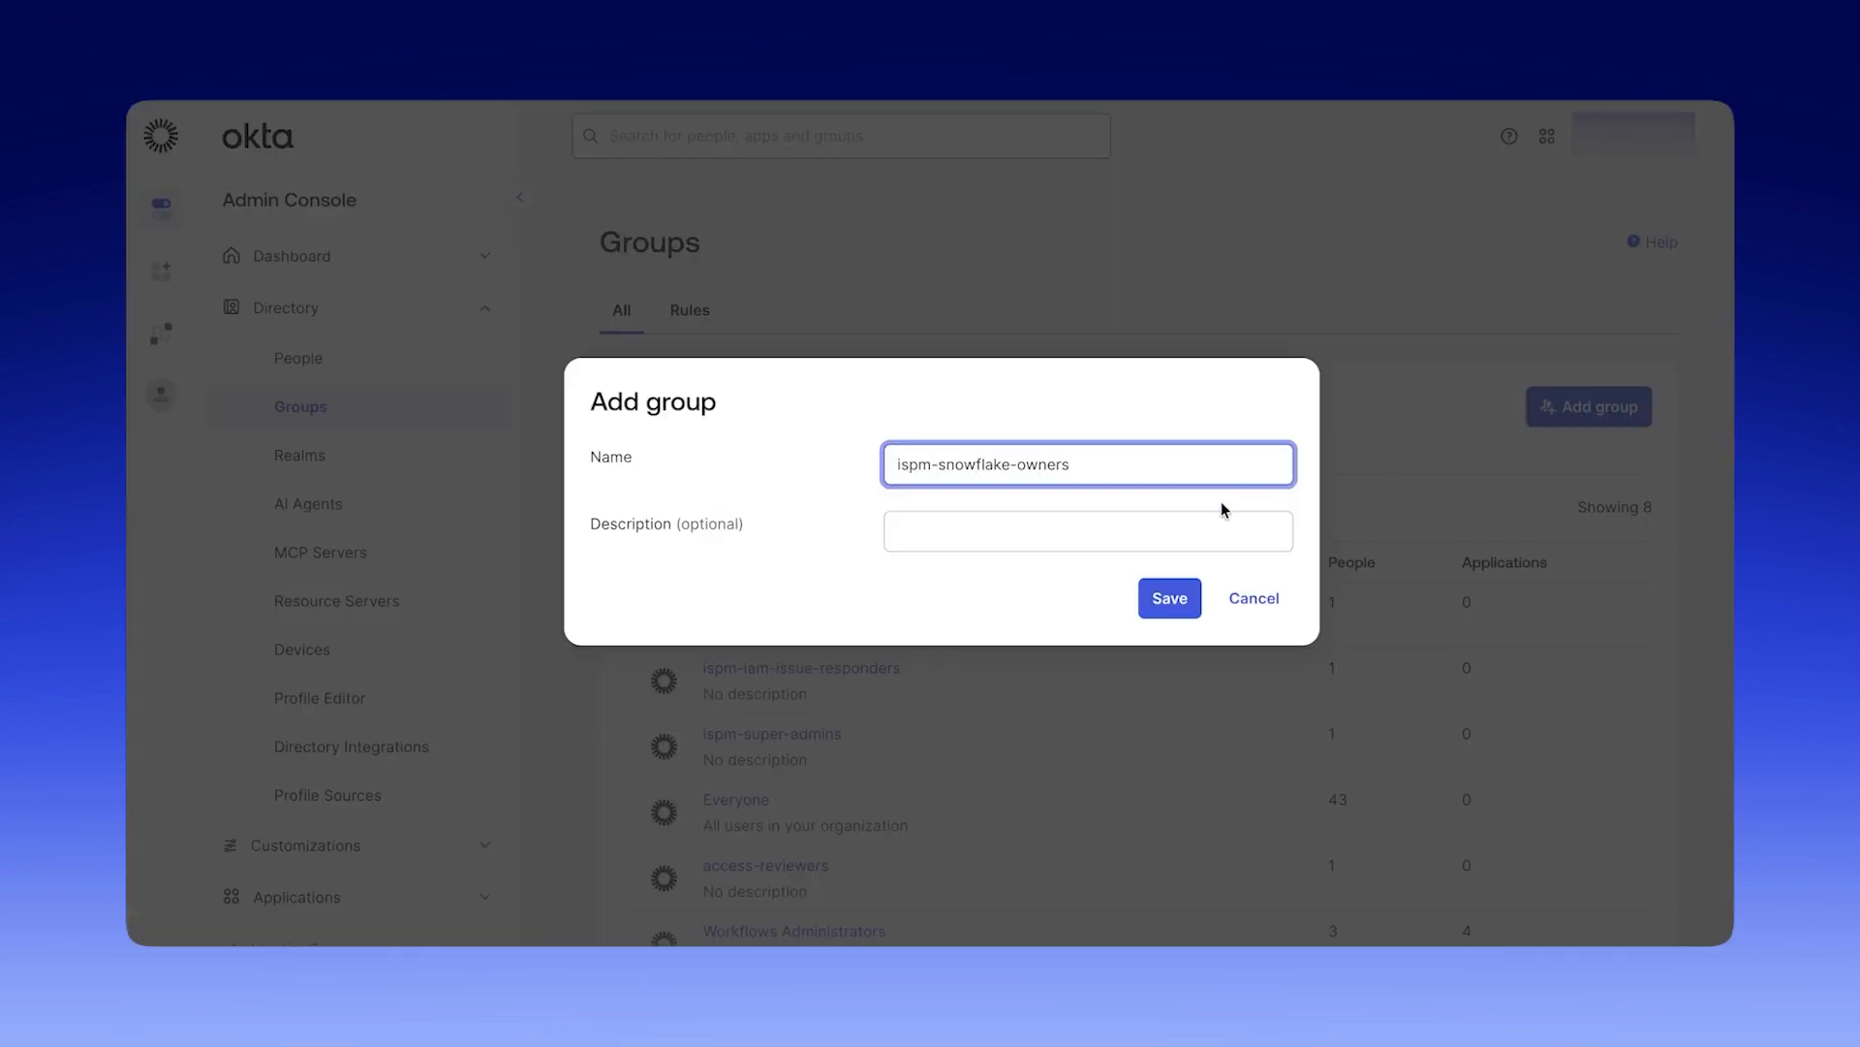
pyautogui.click(1097, 540)
pyautogui.write('Integrate and manage snowflake issues')
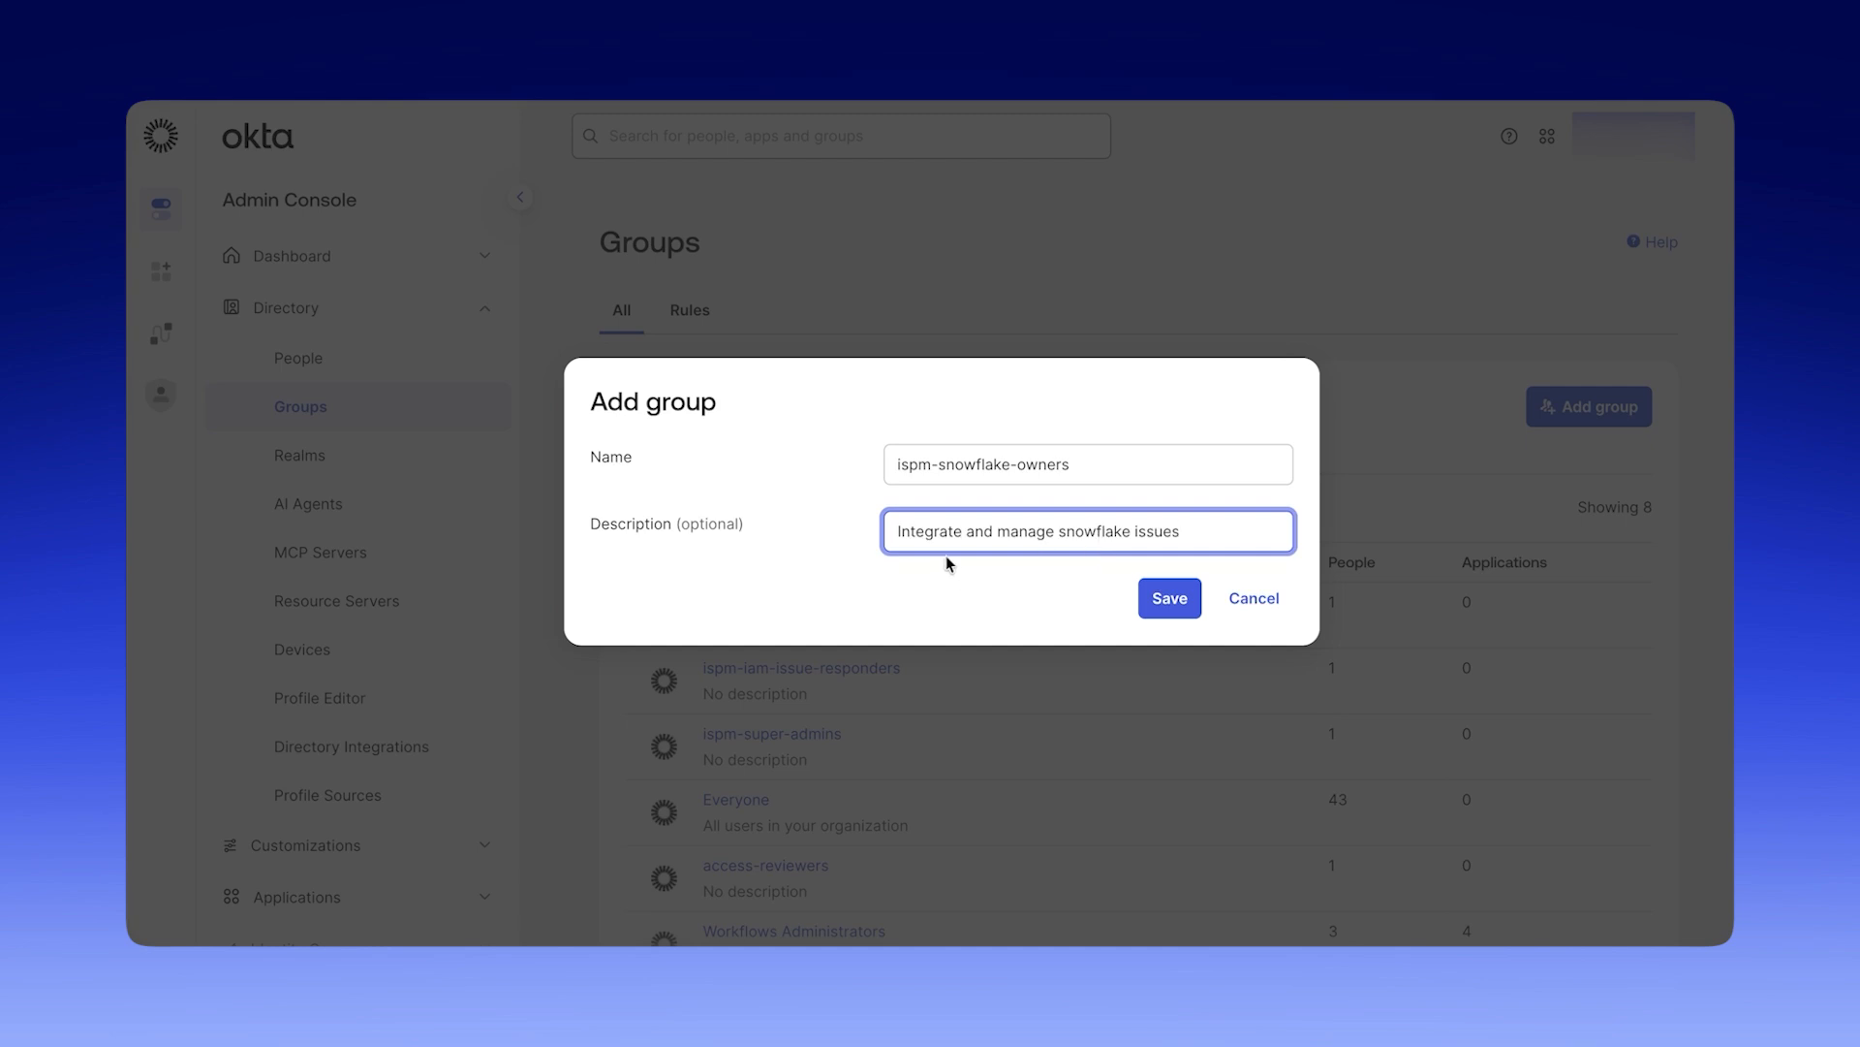
pyautogui.click(1175, 595)
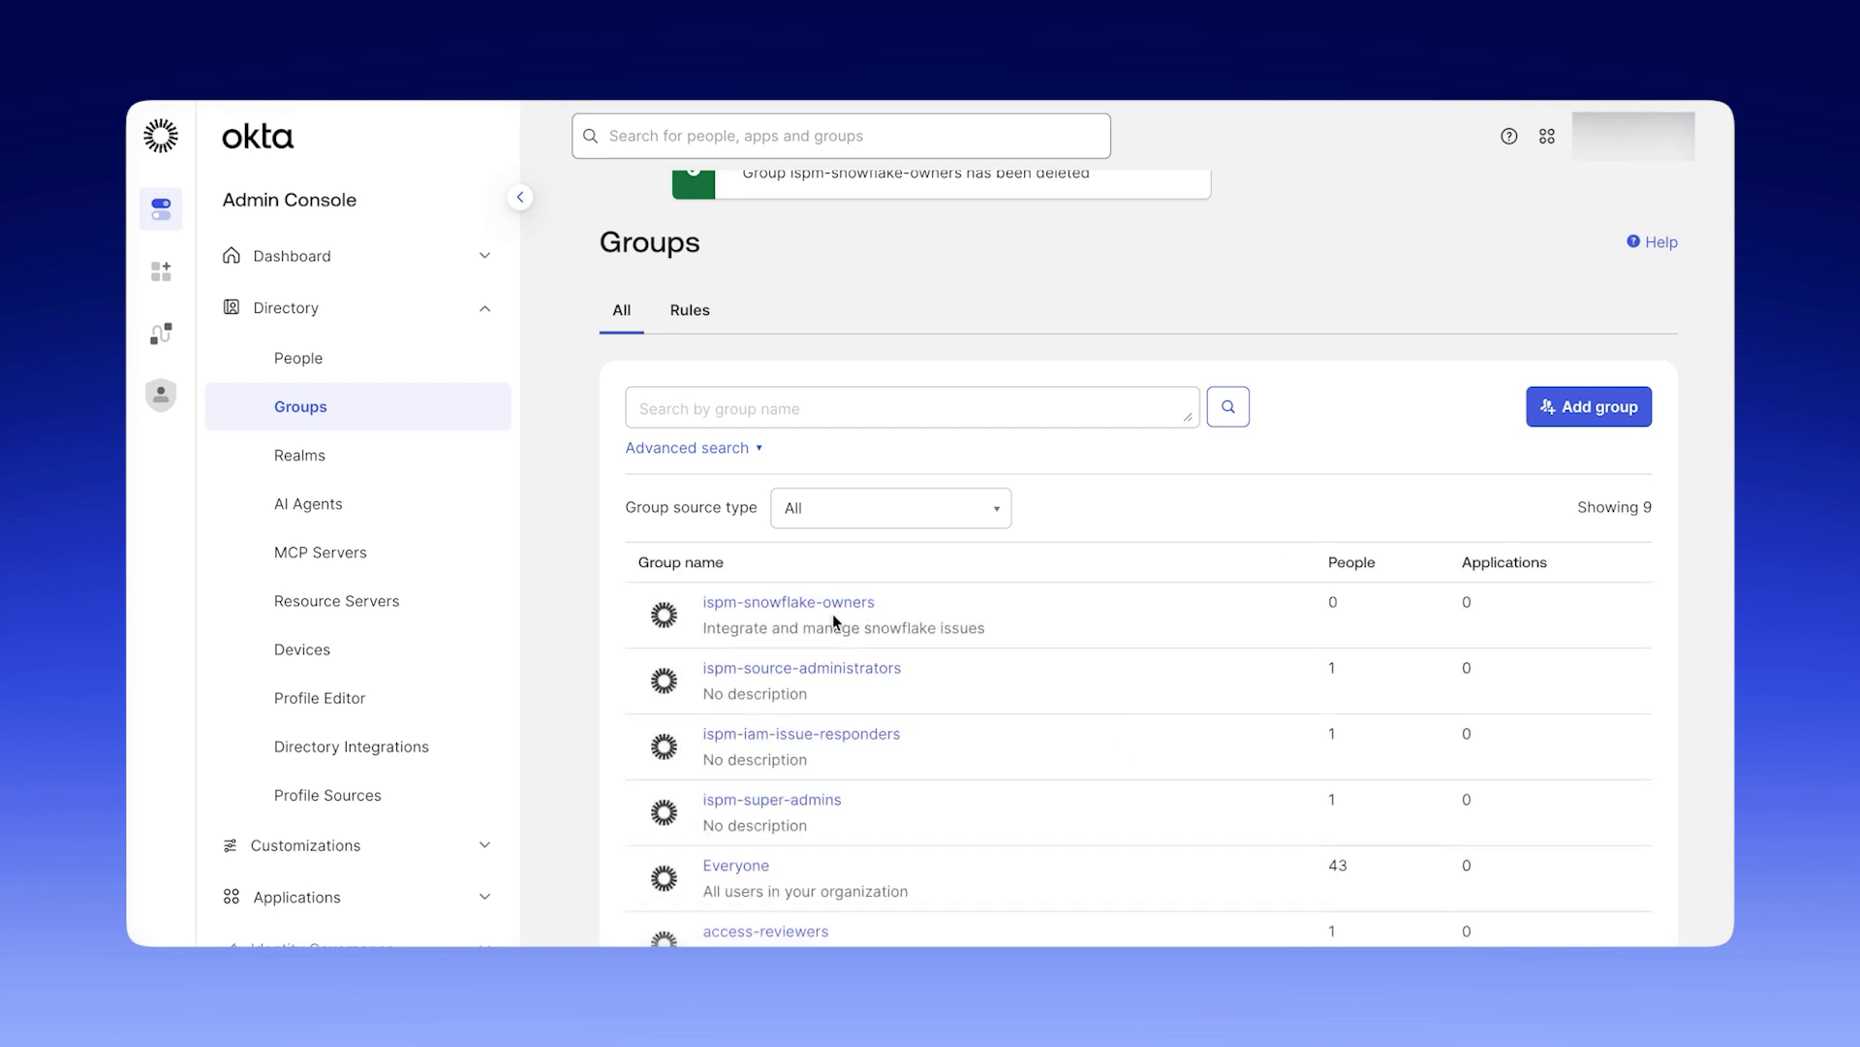
# Assign the fourth listed person to the ispm-snowflake-owners group and finish the assignment.
pyautogui.click(842, 608)
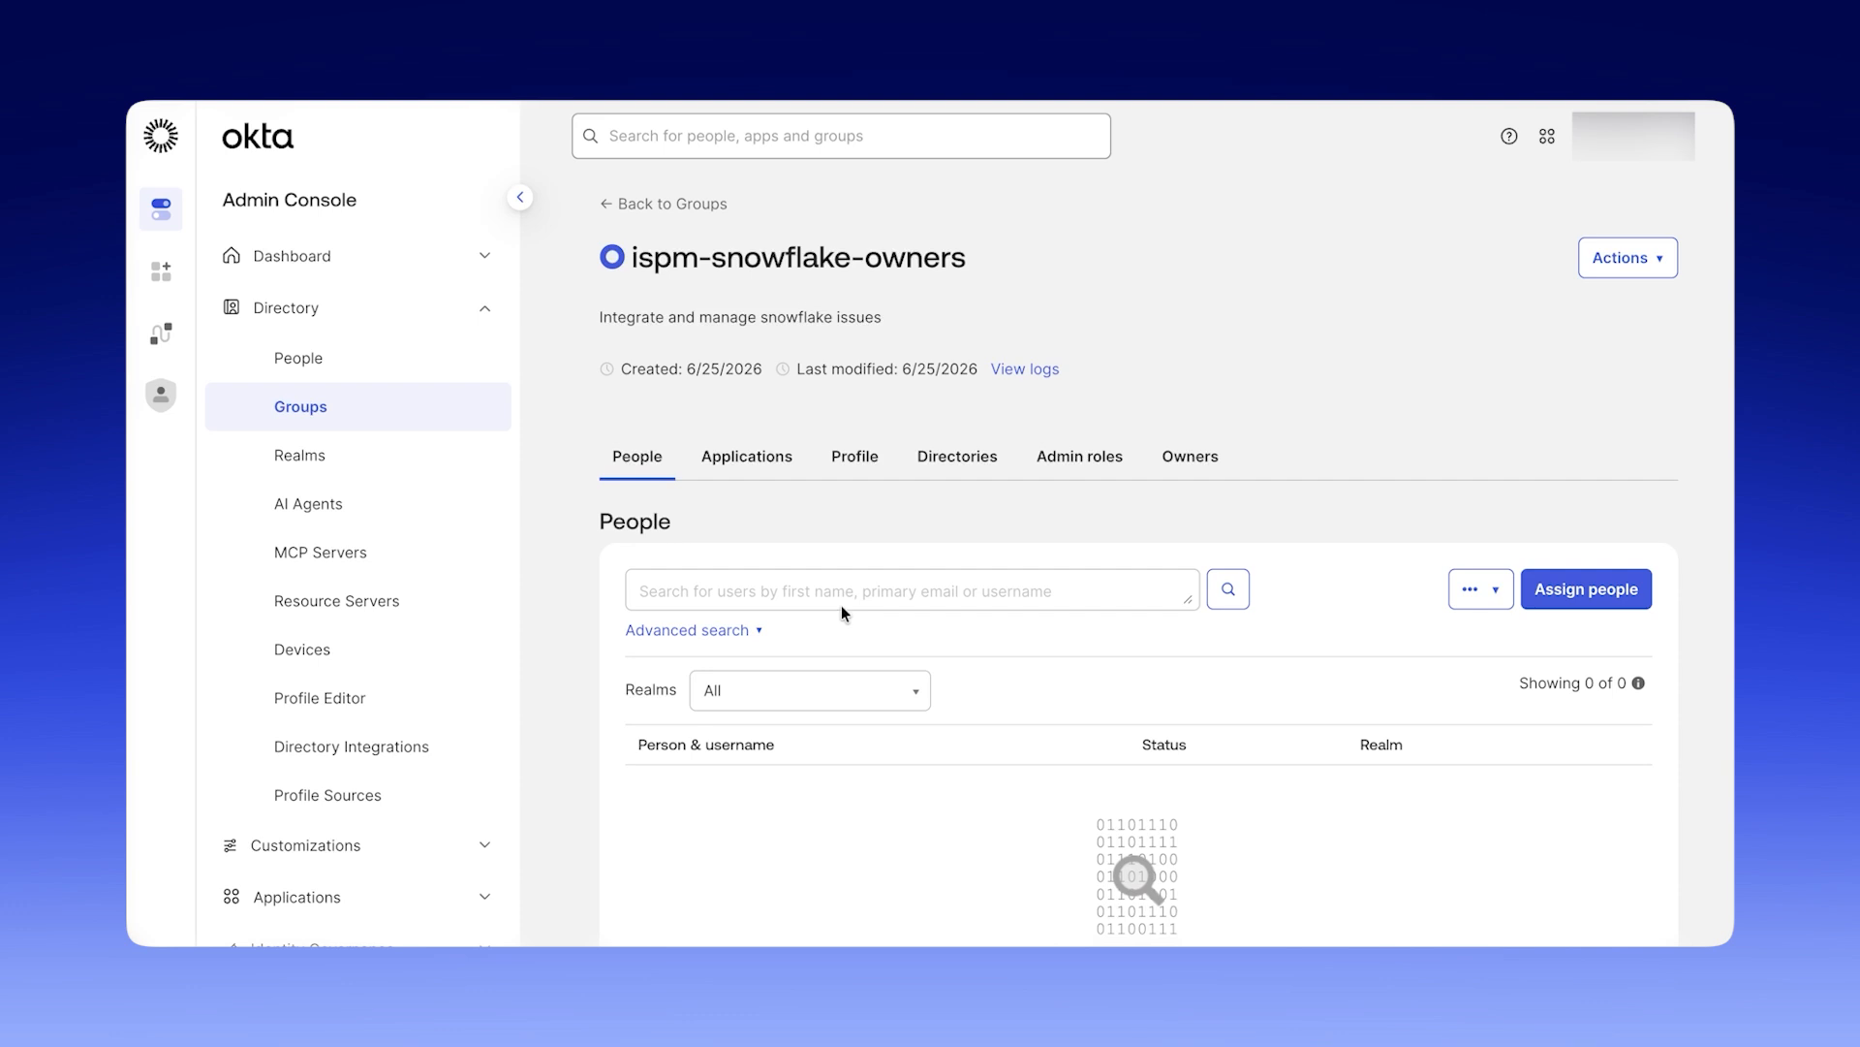
pyautogui.click(1554, 591)
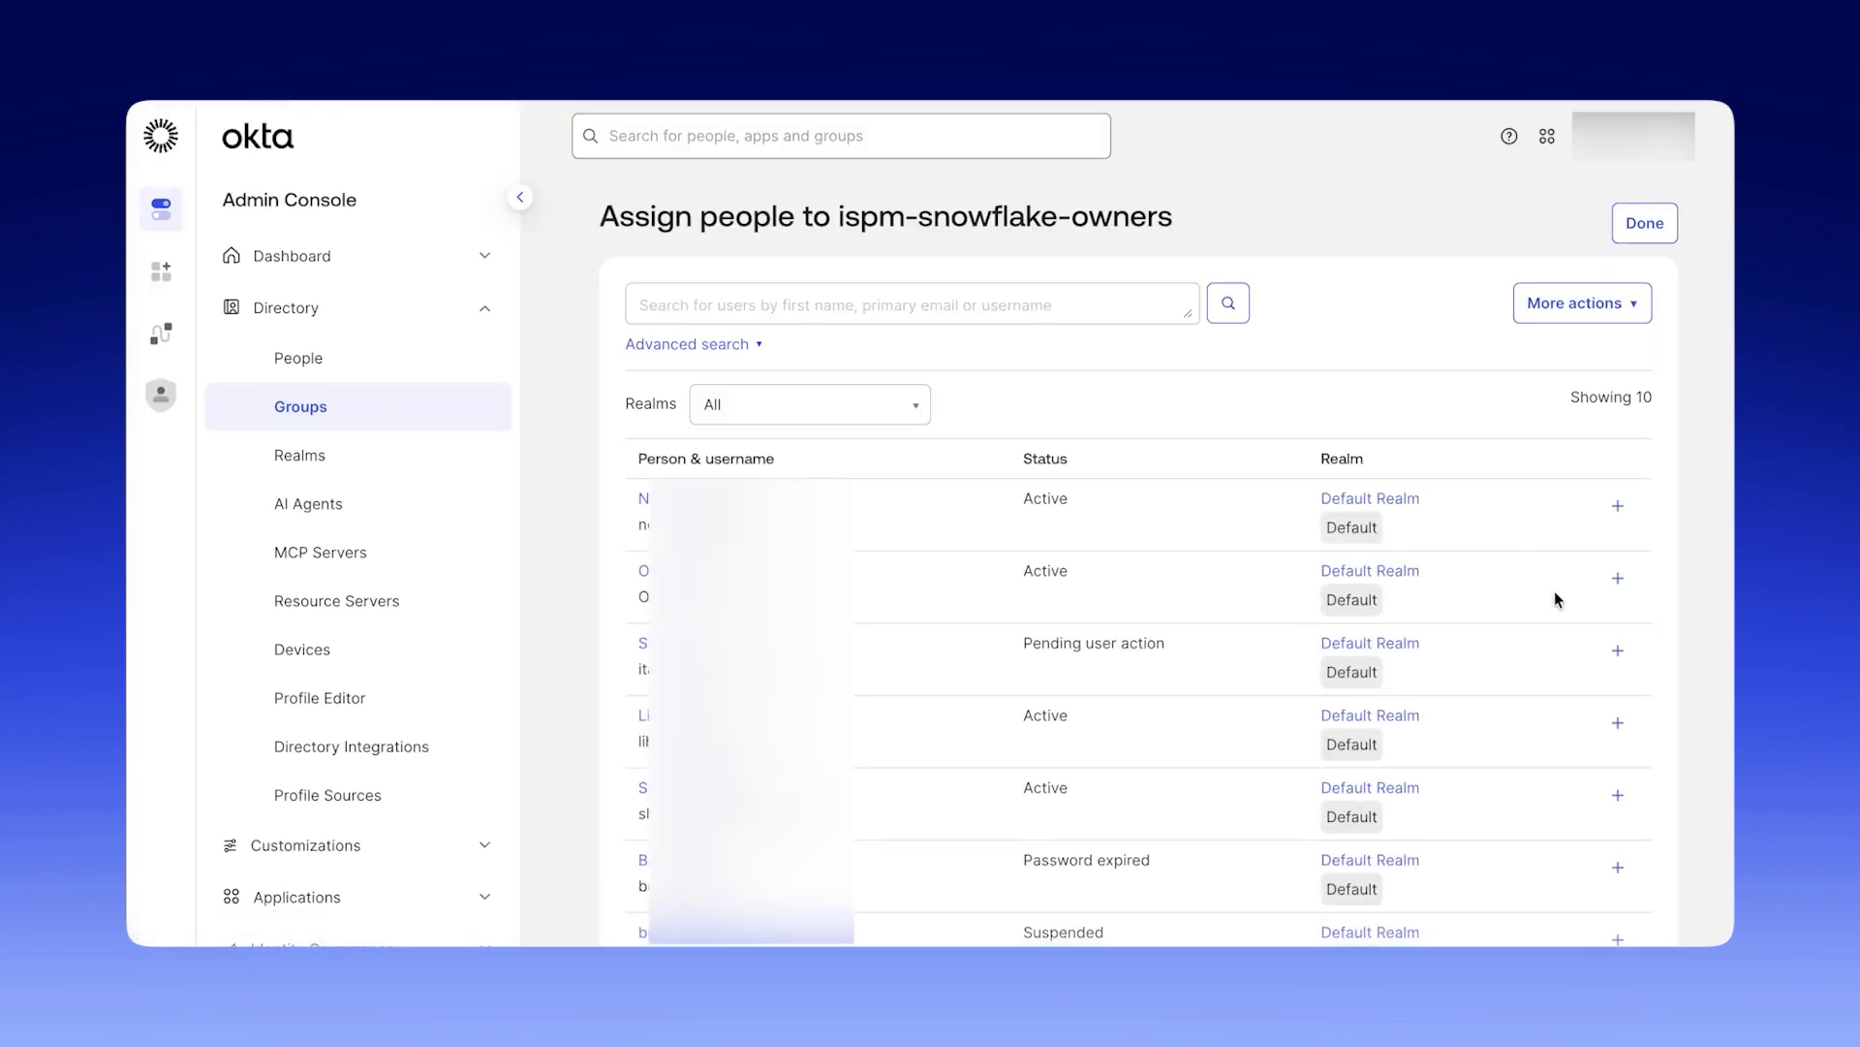
pyautogui.click(1617, 722)
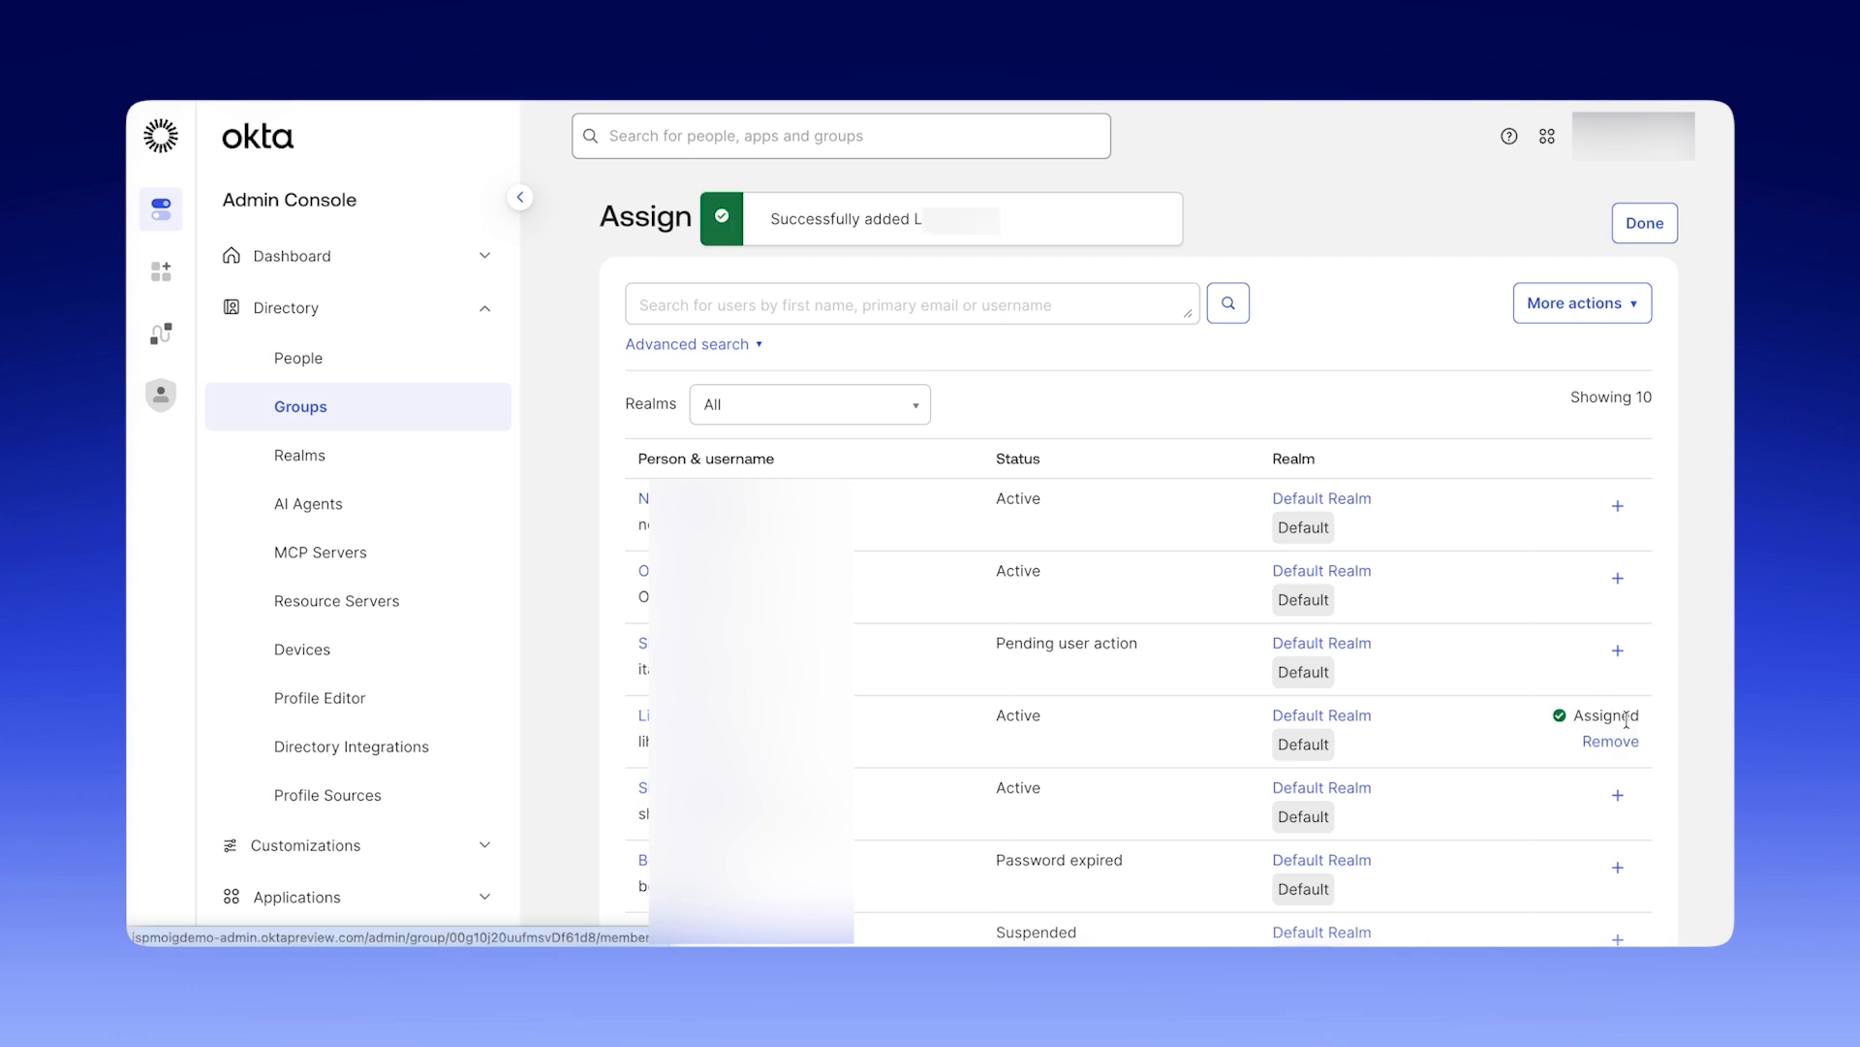
pyautogui.click(1657, 234)
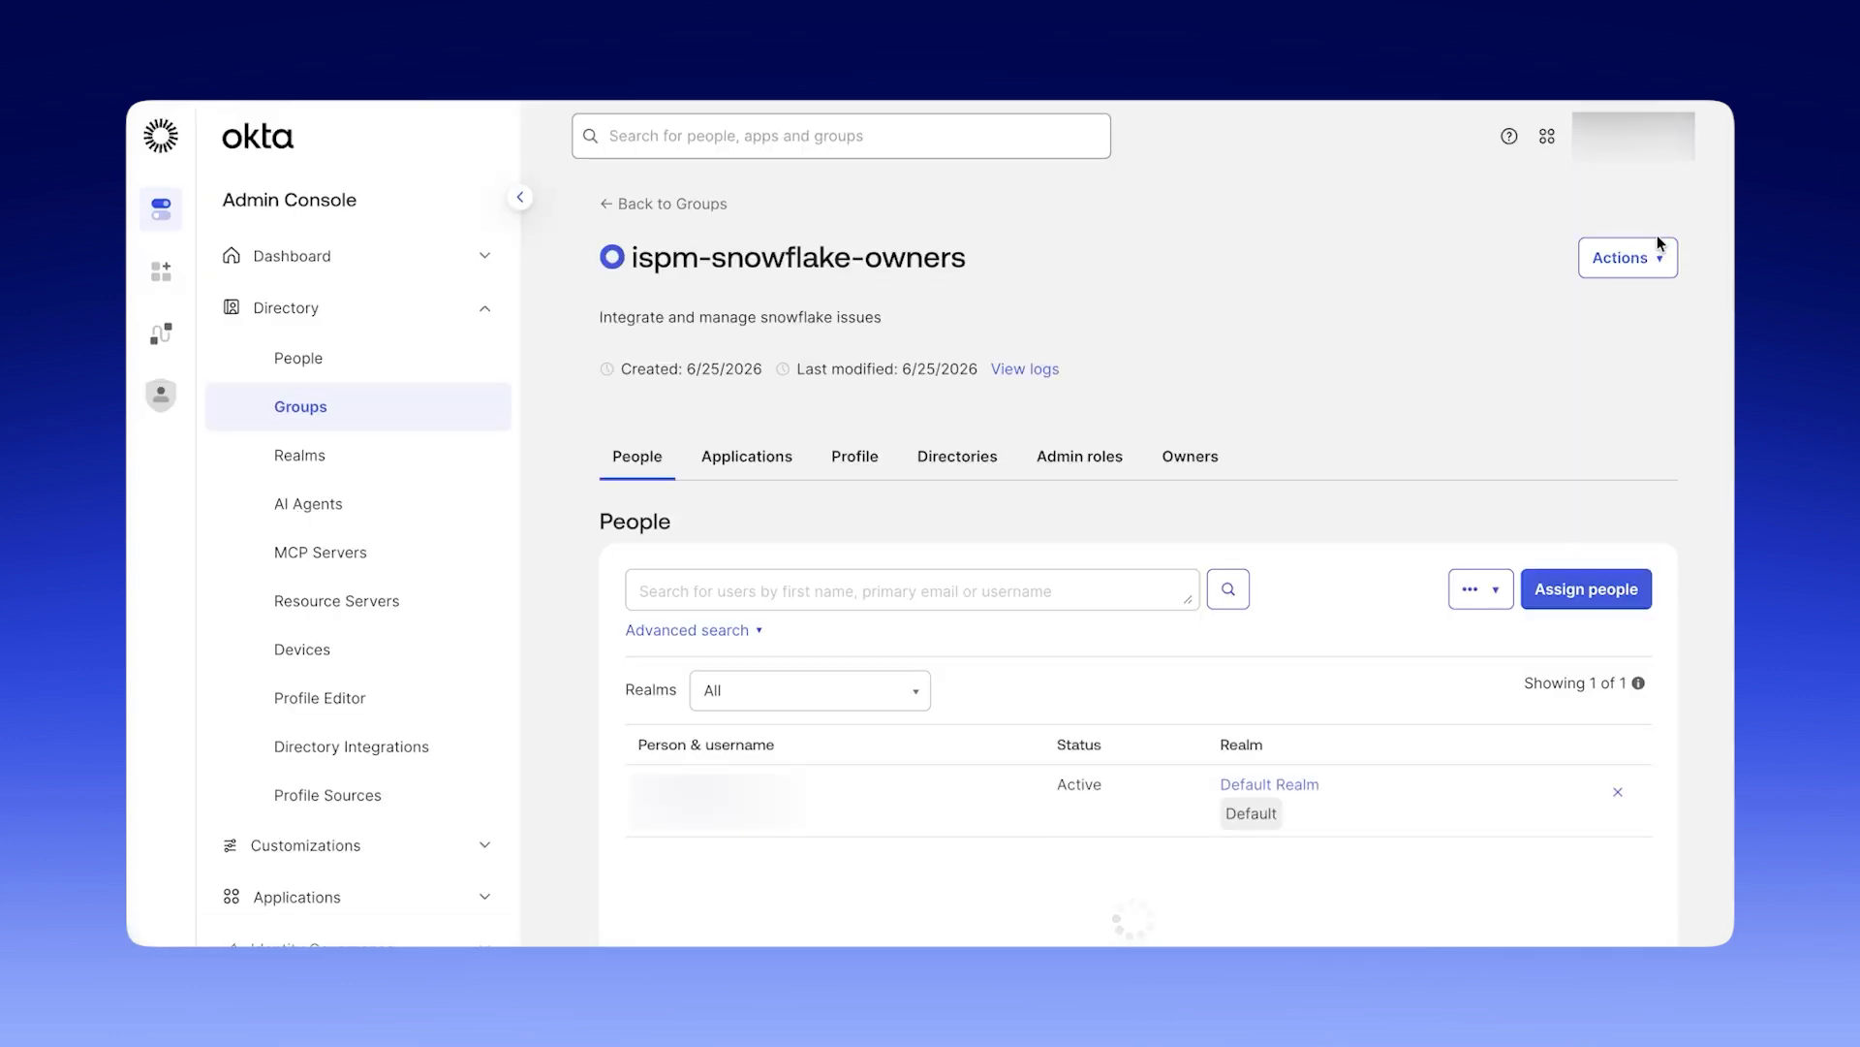
# Return to the groups list and search it for group names starting with "ispm".
pyautogui.click(678, 204)
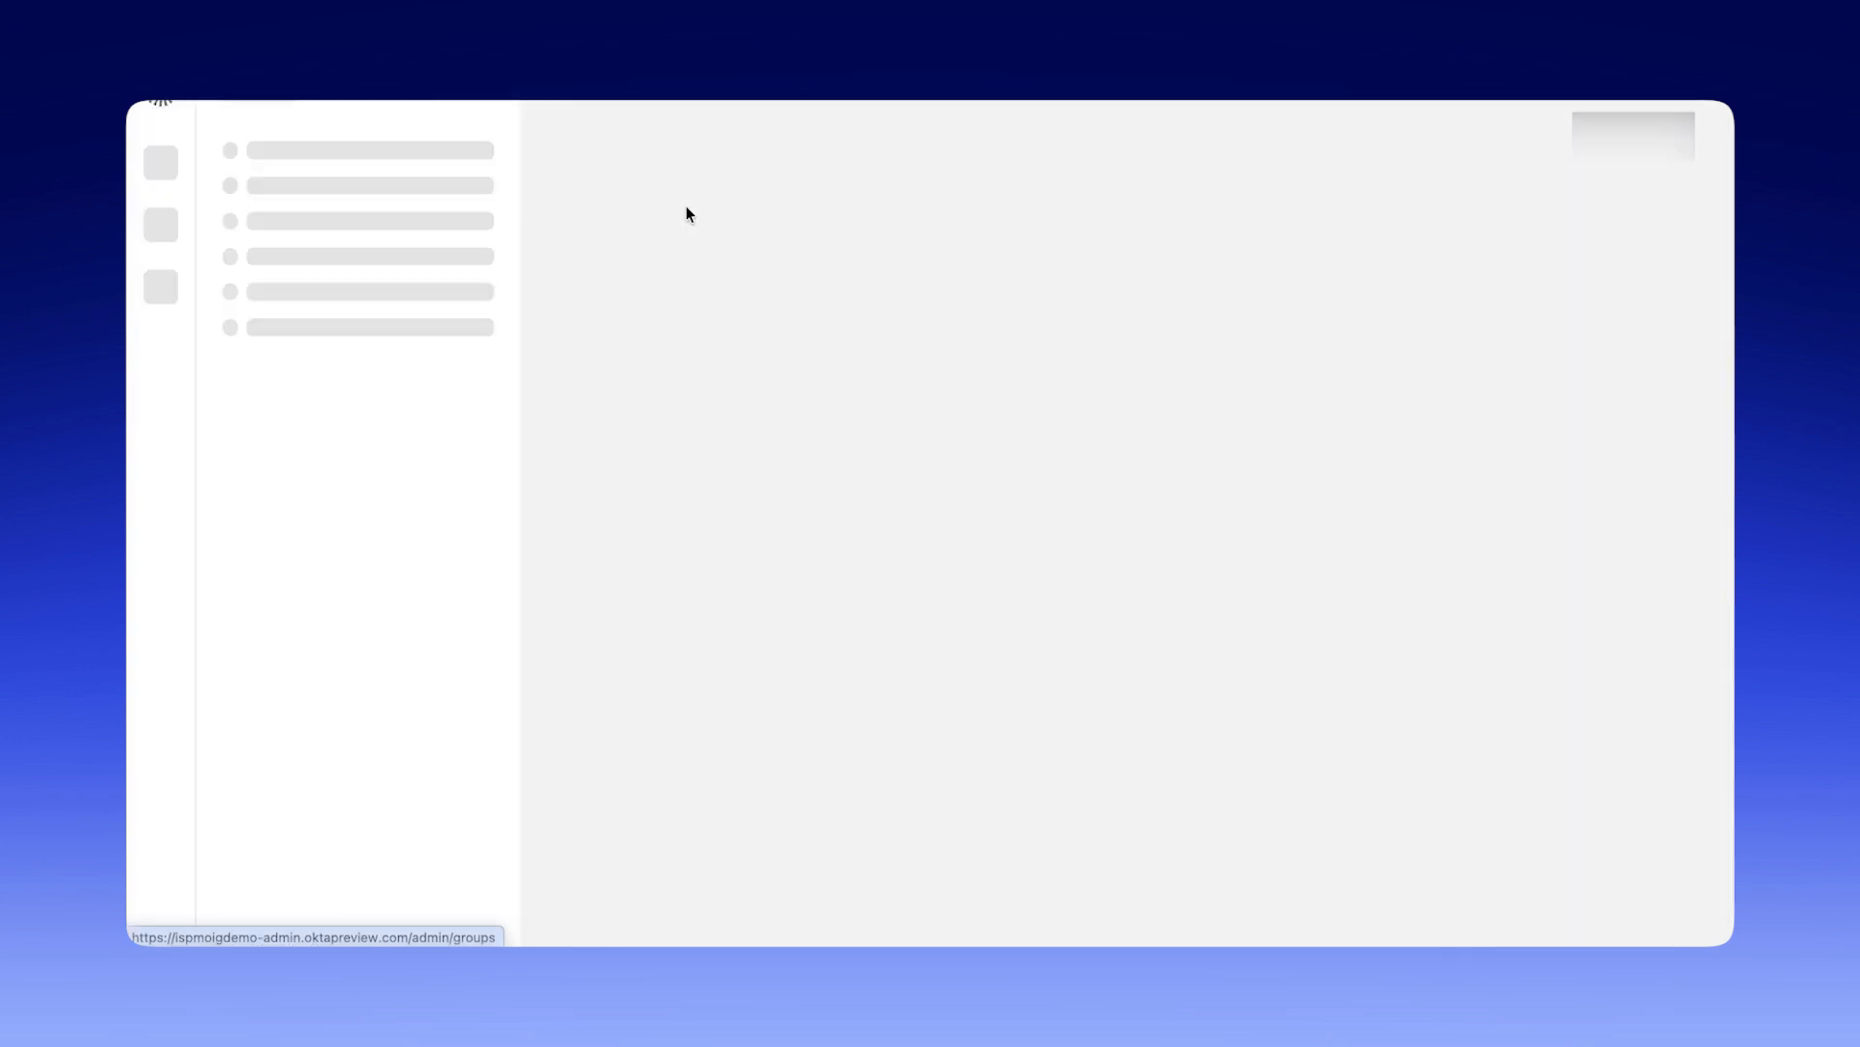
pyautogui.click(714, 407)
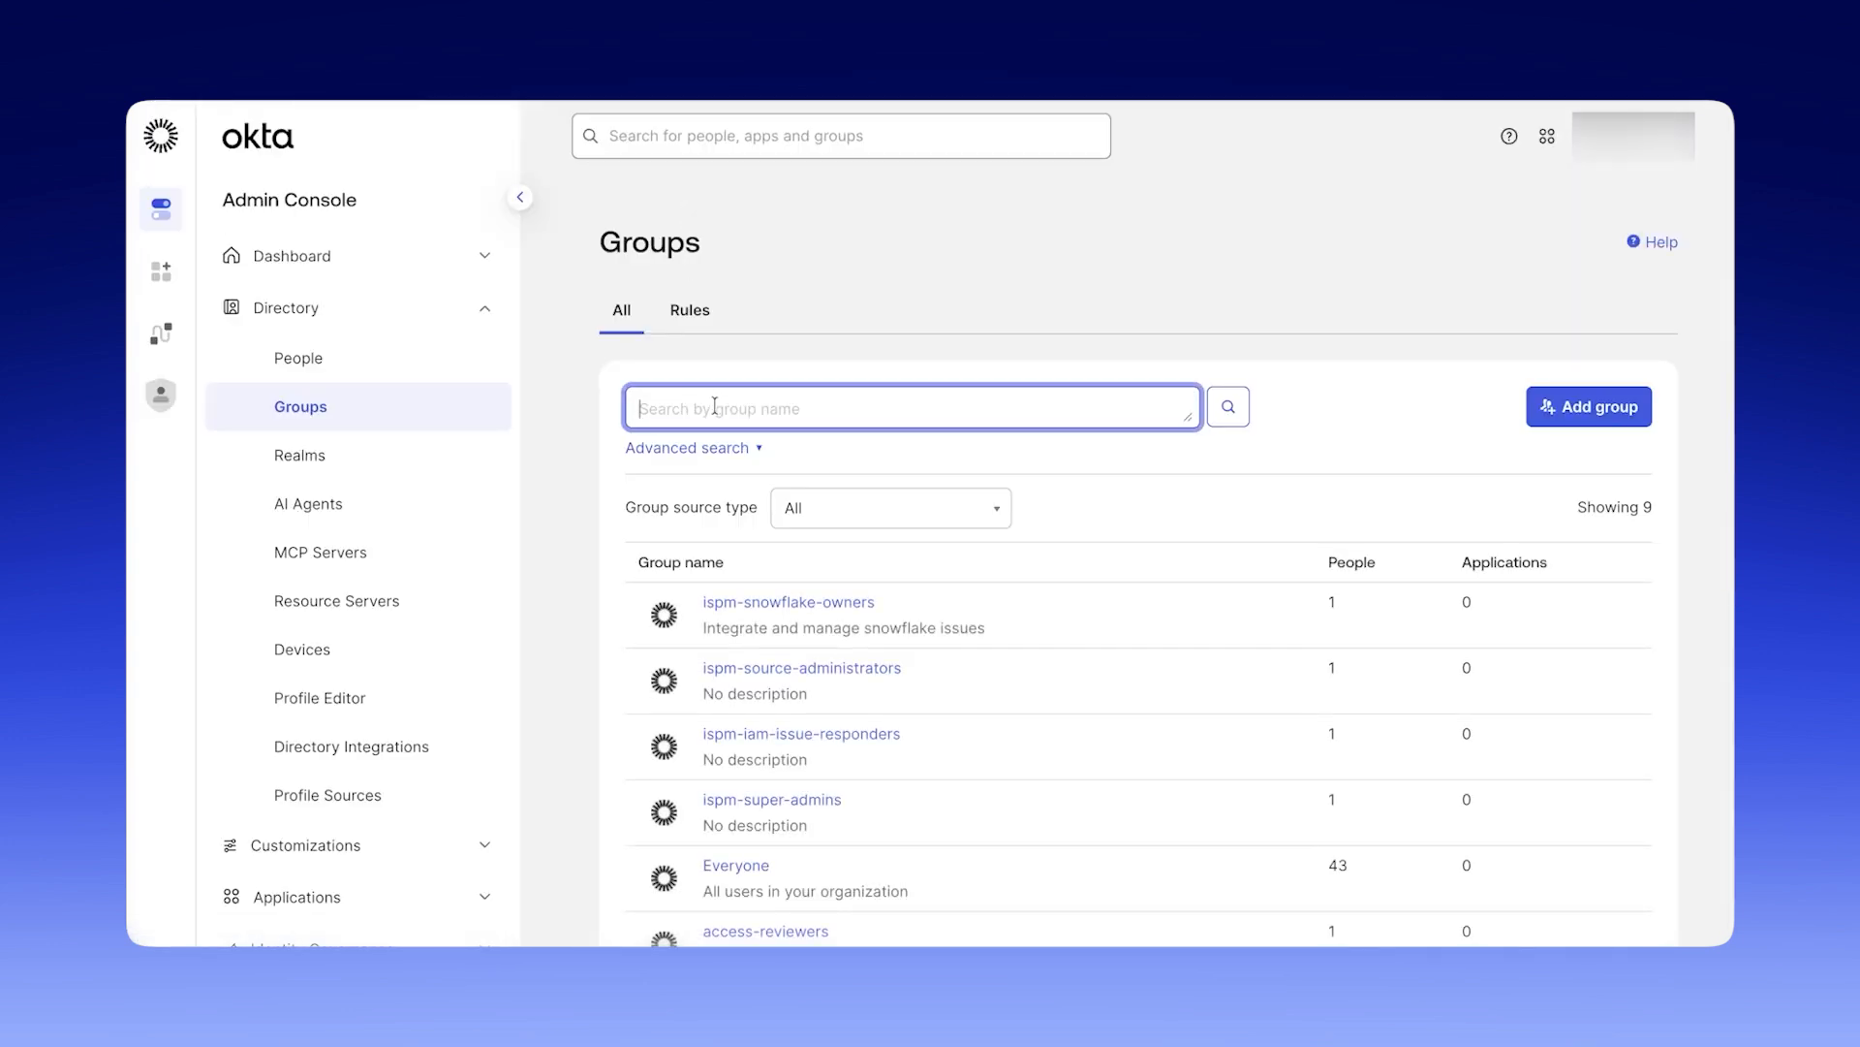
pyautogui.write('ispm')
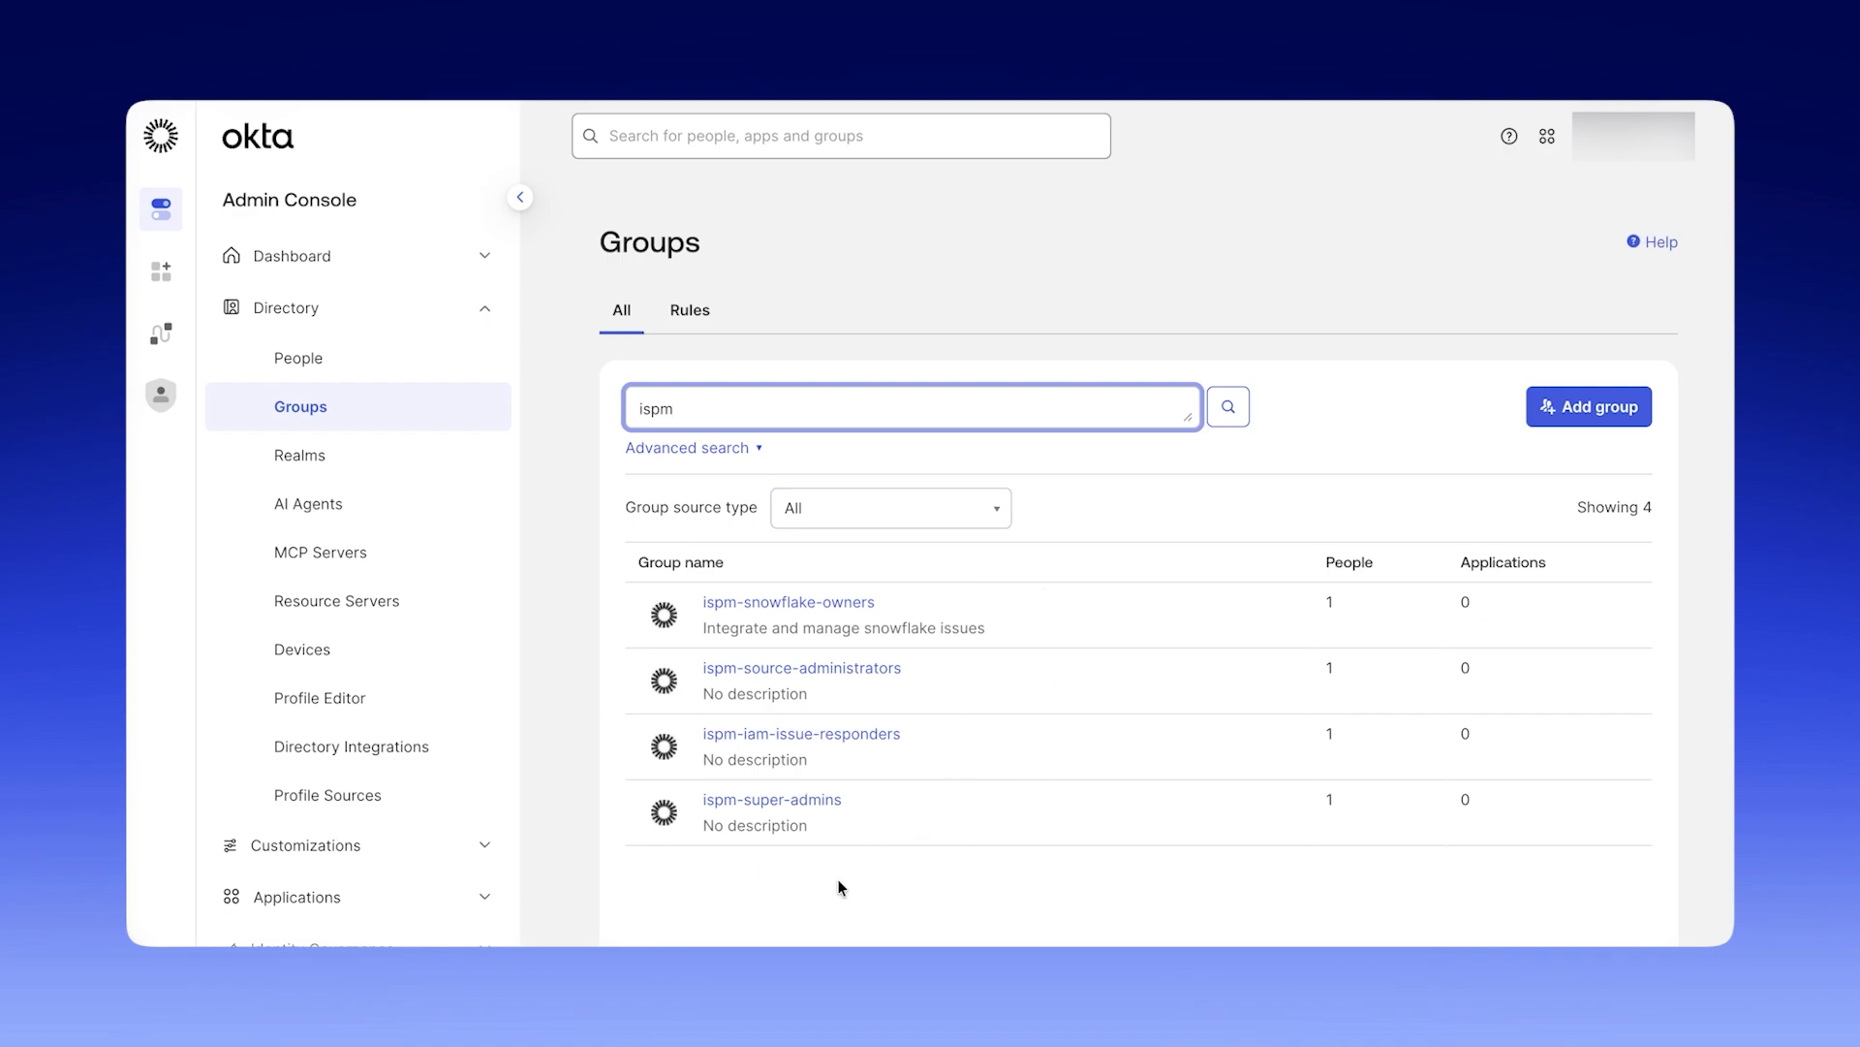
pyautogui.click(712, 603)
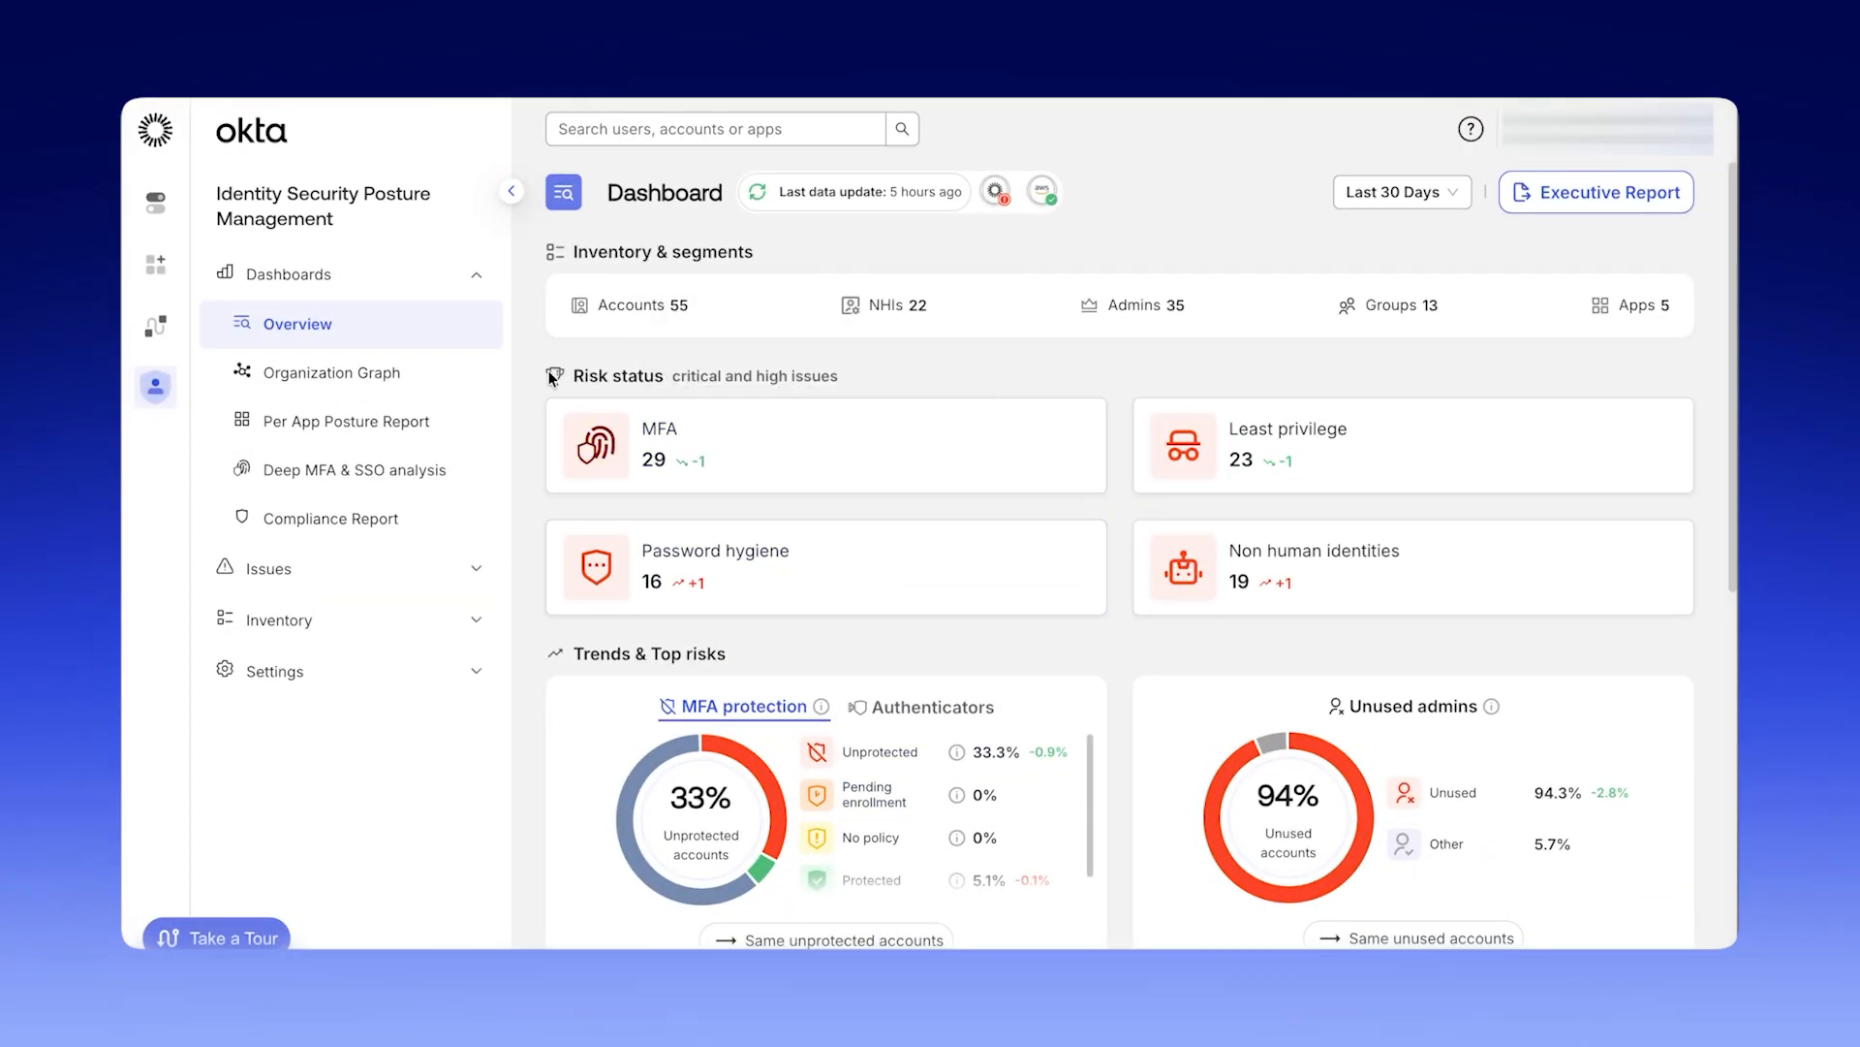
# In the Identity Security Posture Management role assignments, give the ispm-super-admins group the Super Admin role.
pyautogui.click(344, 678)
pyautogui.click(415, 625)
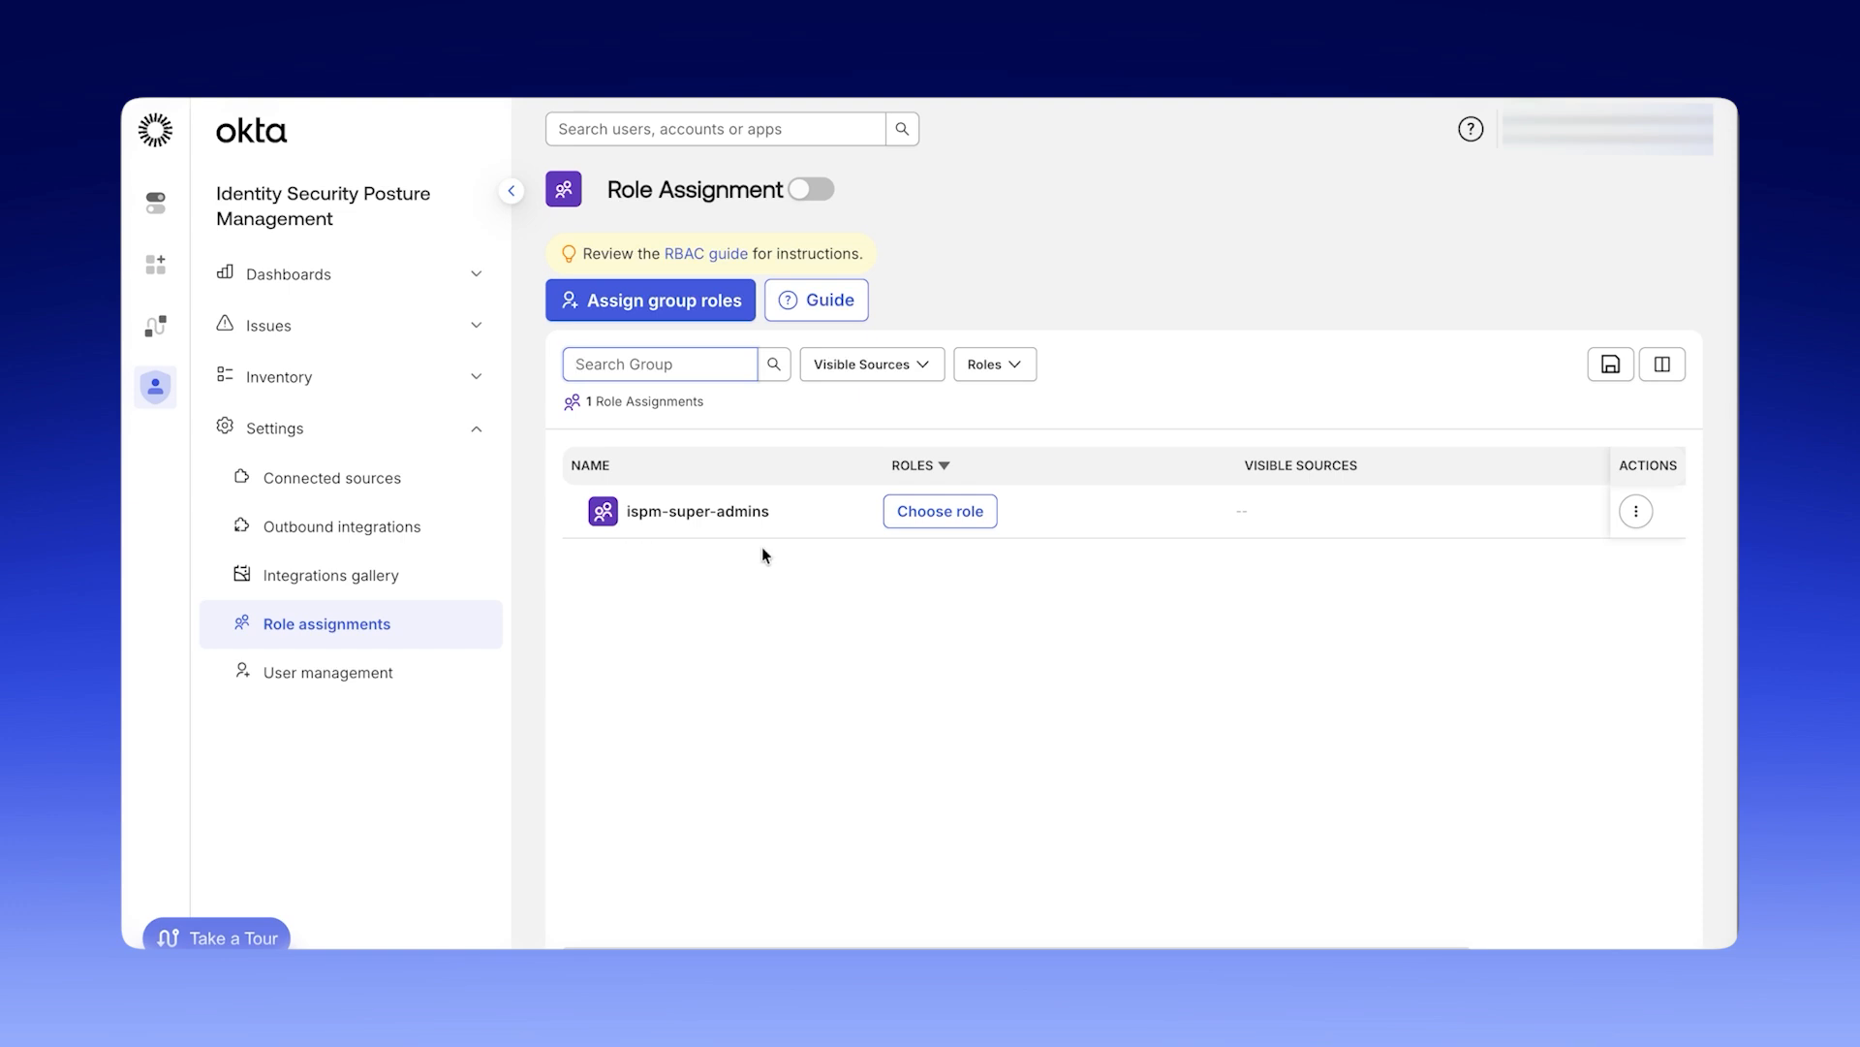
pyautogui.click(919, 514)
pyautogui.click(896, 428)
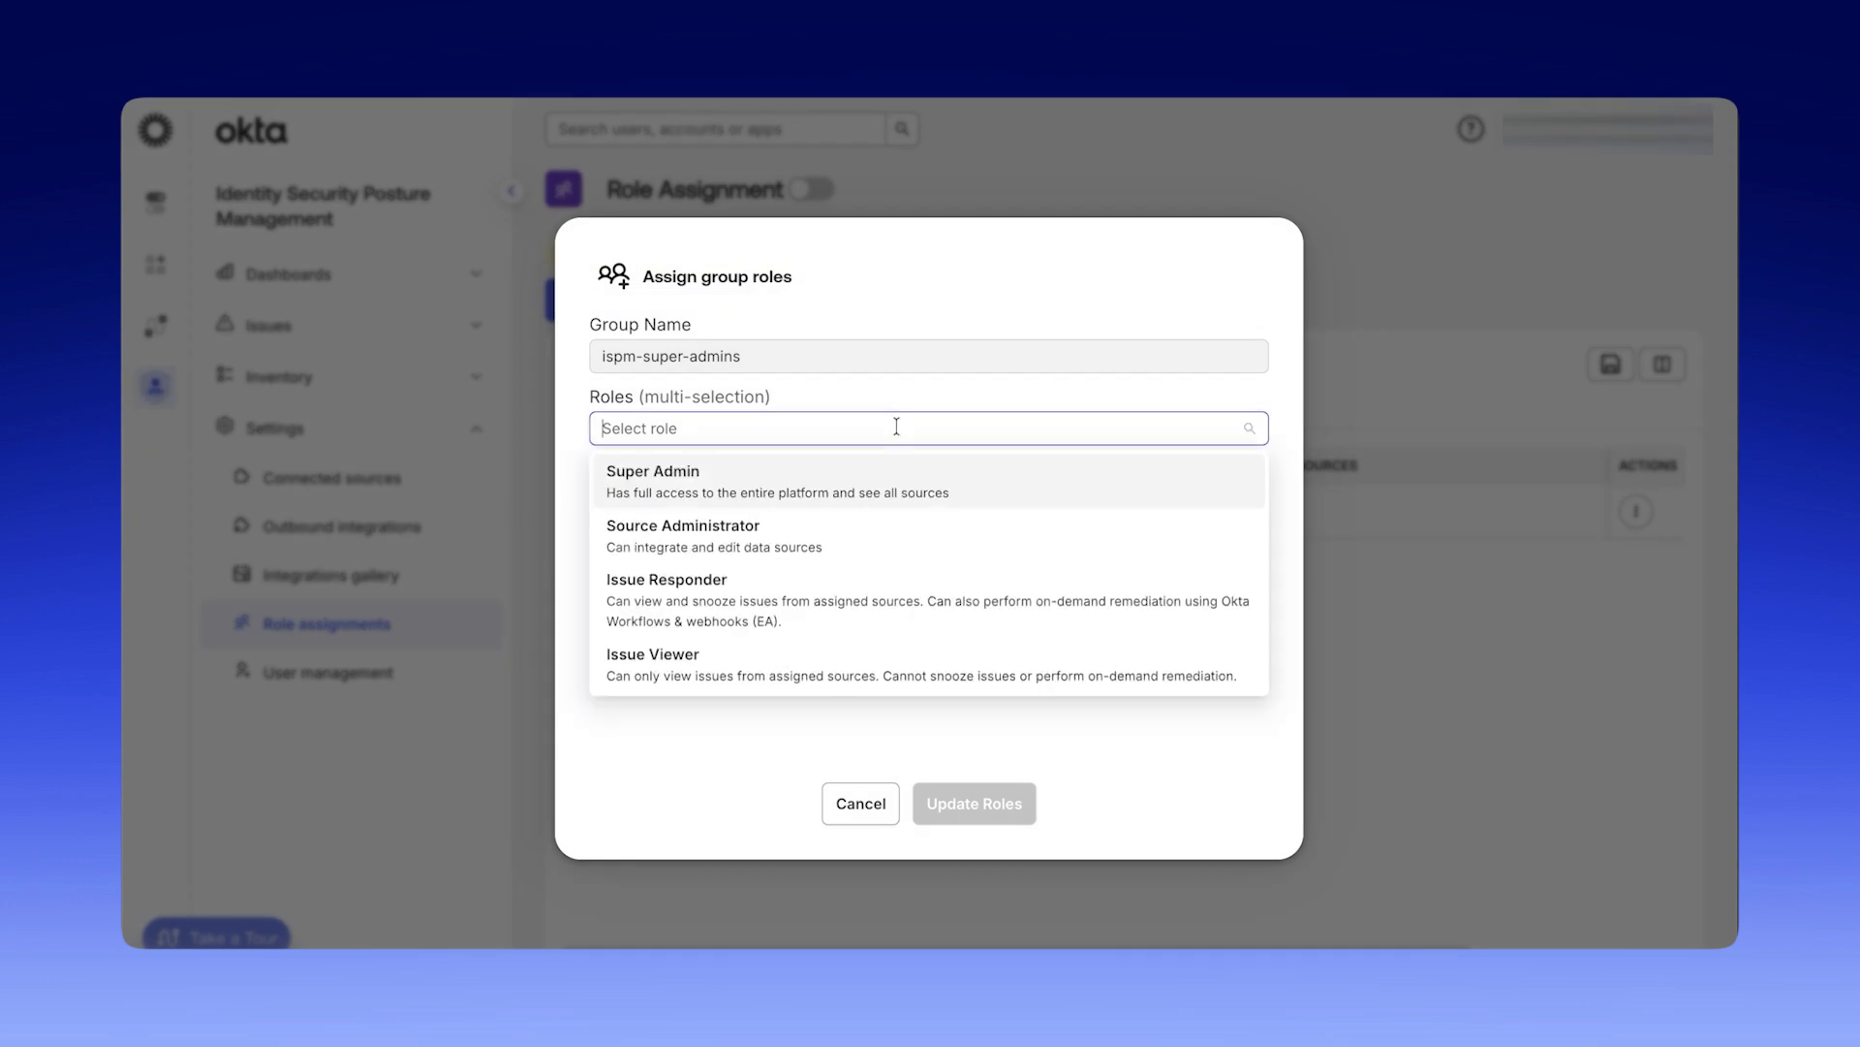
pyautogui.click(1015, 486)
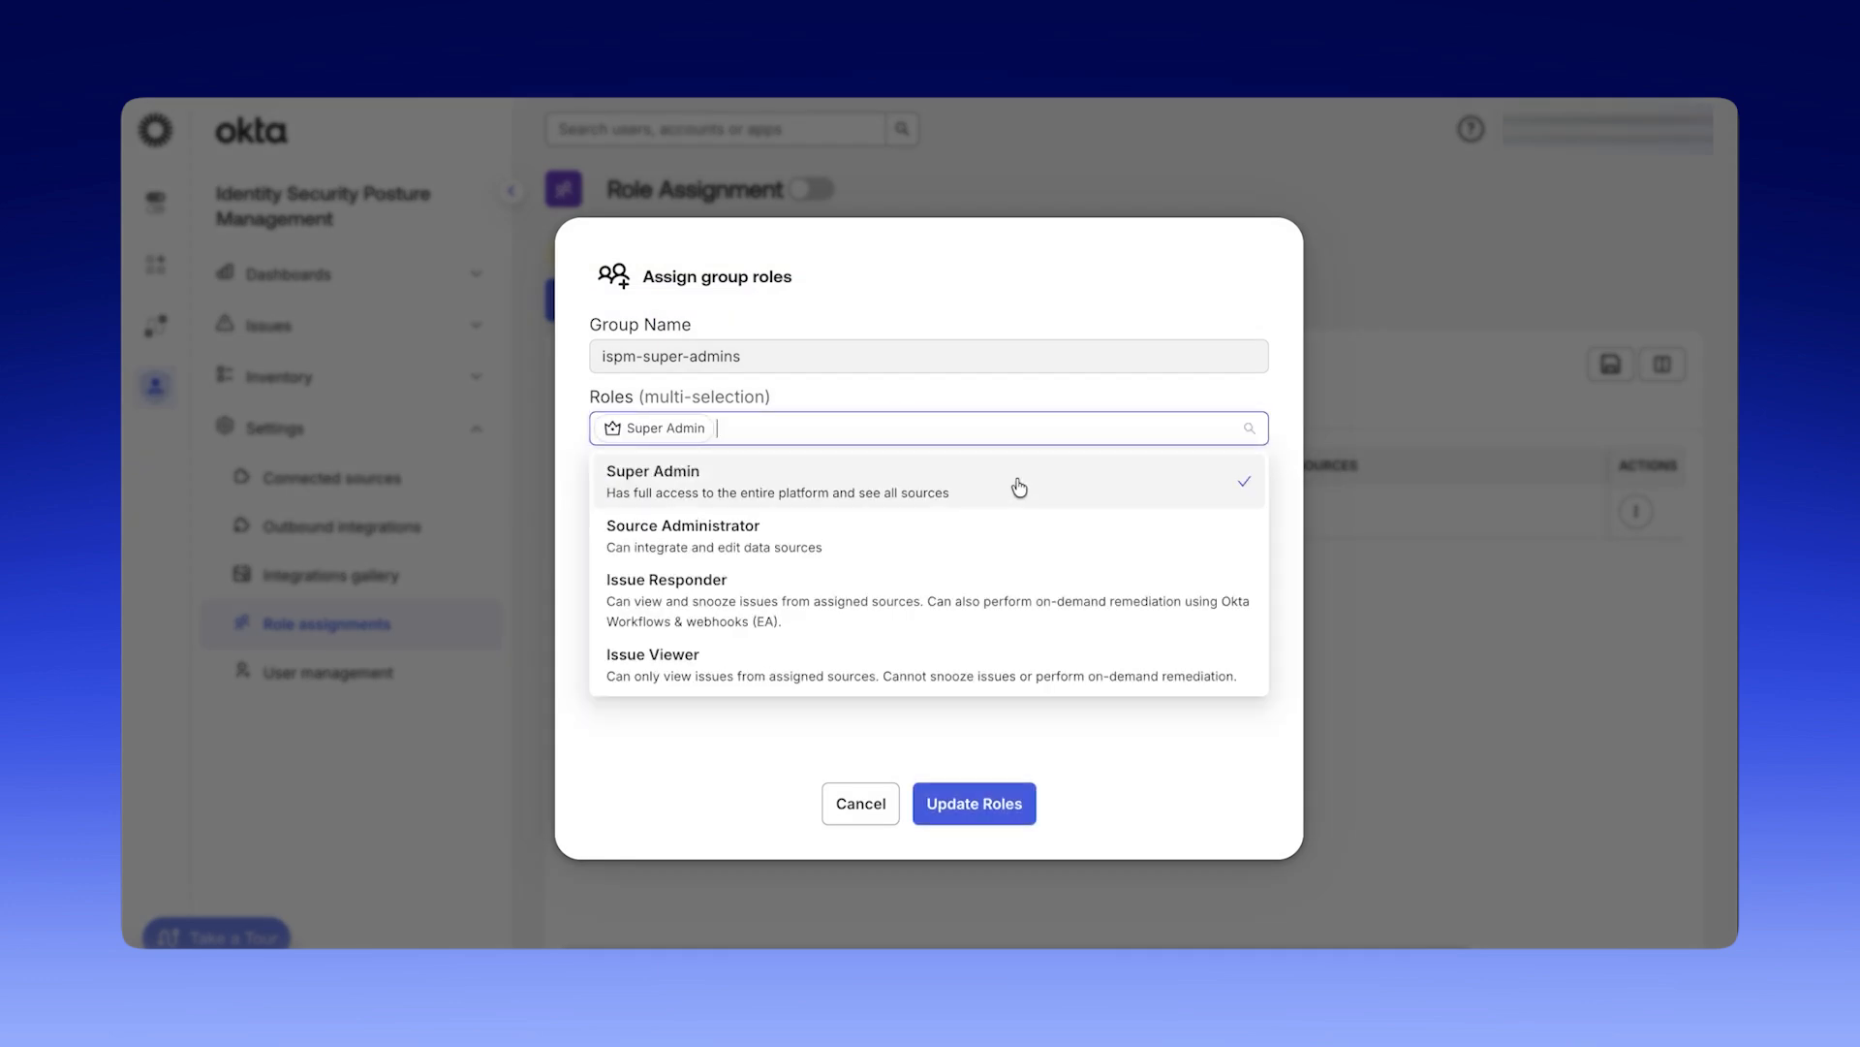
pyautogui.click(1202, 804)
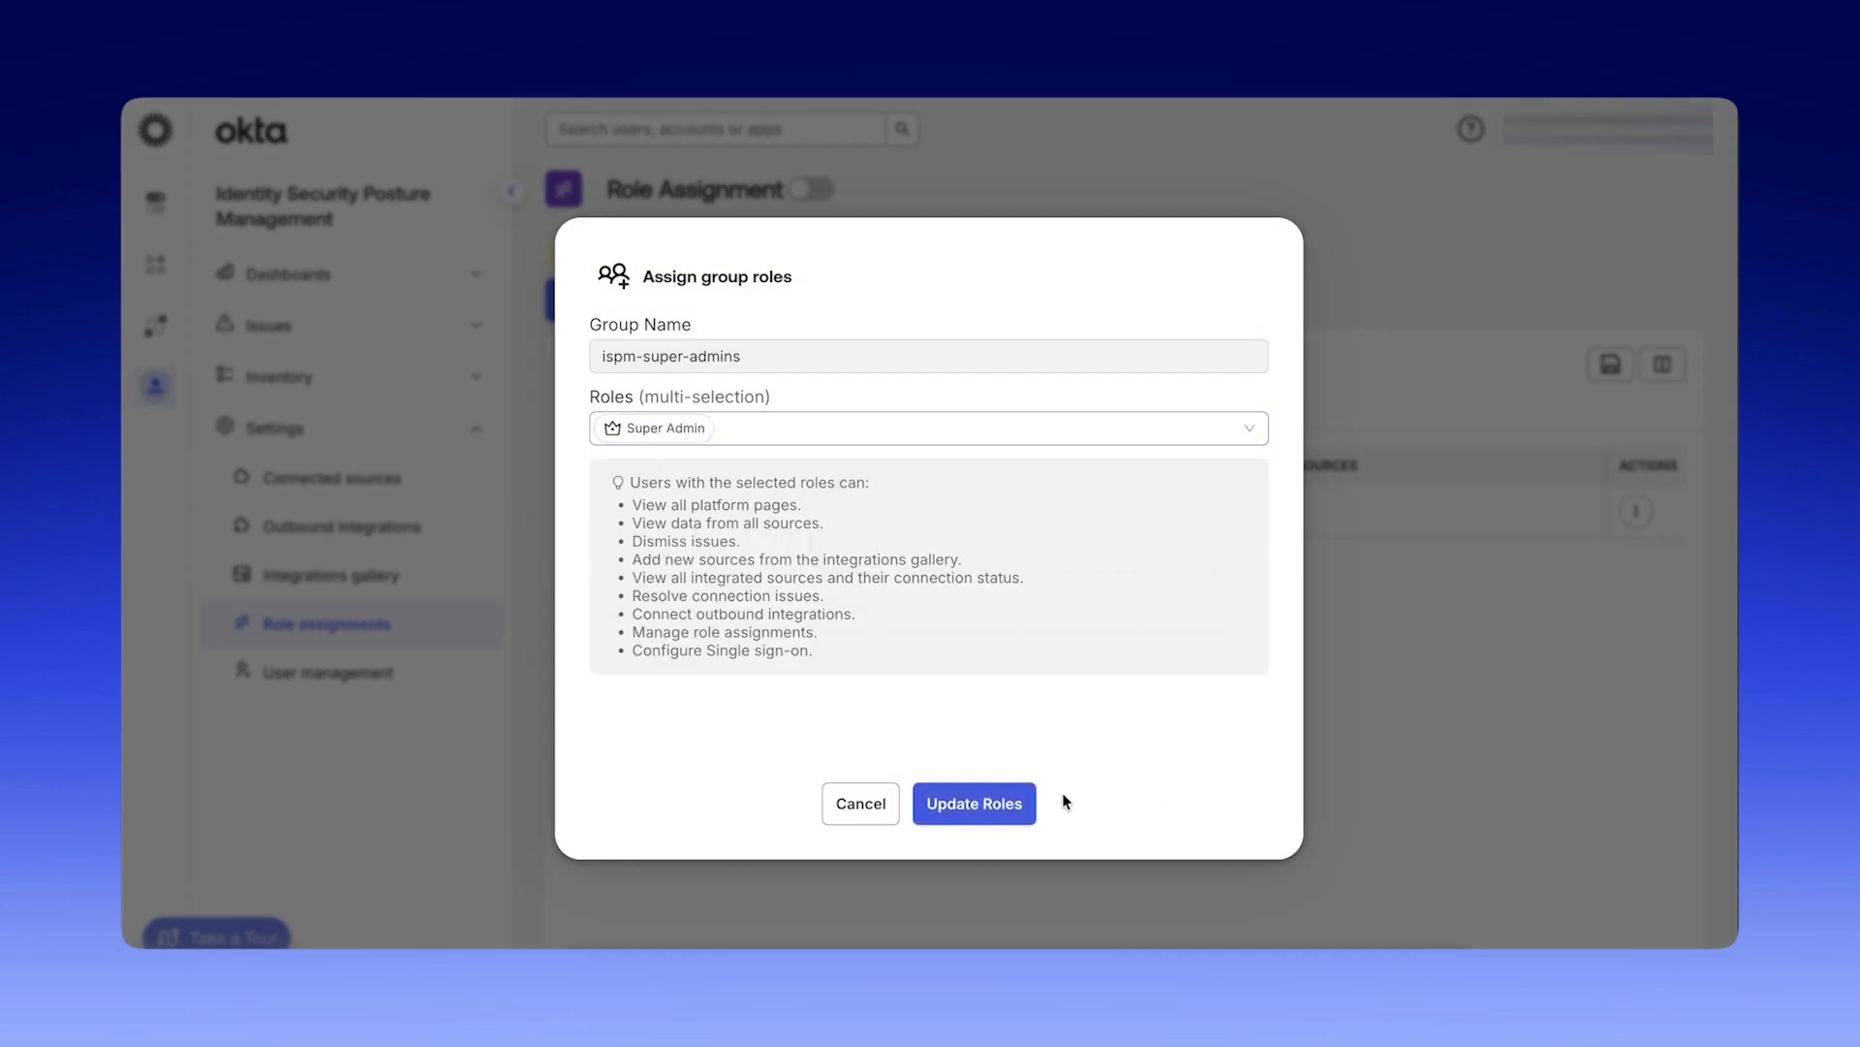
pyautogui.click(1014, 809)
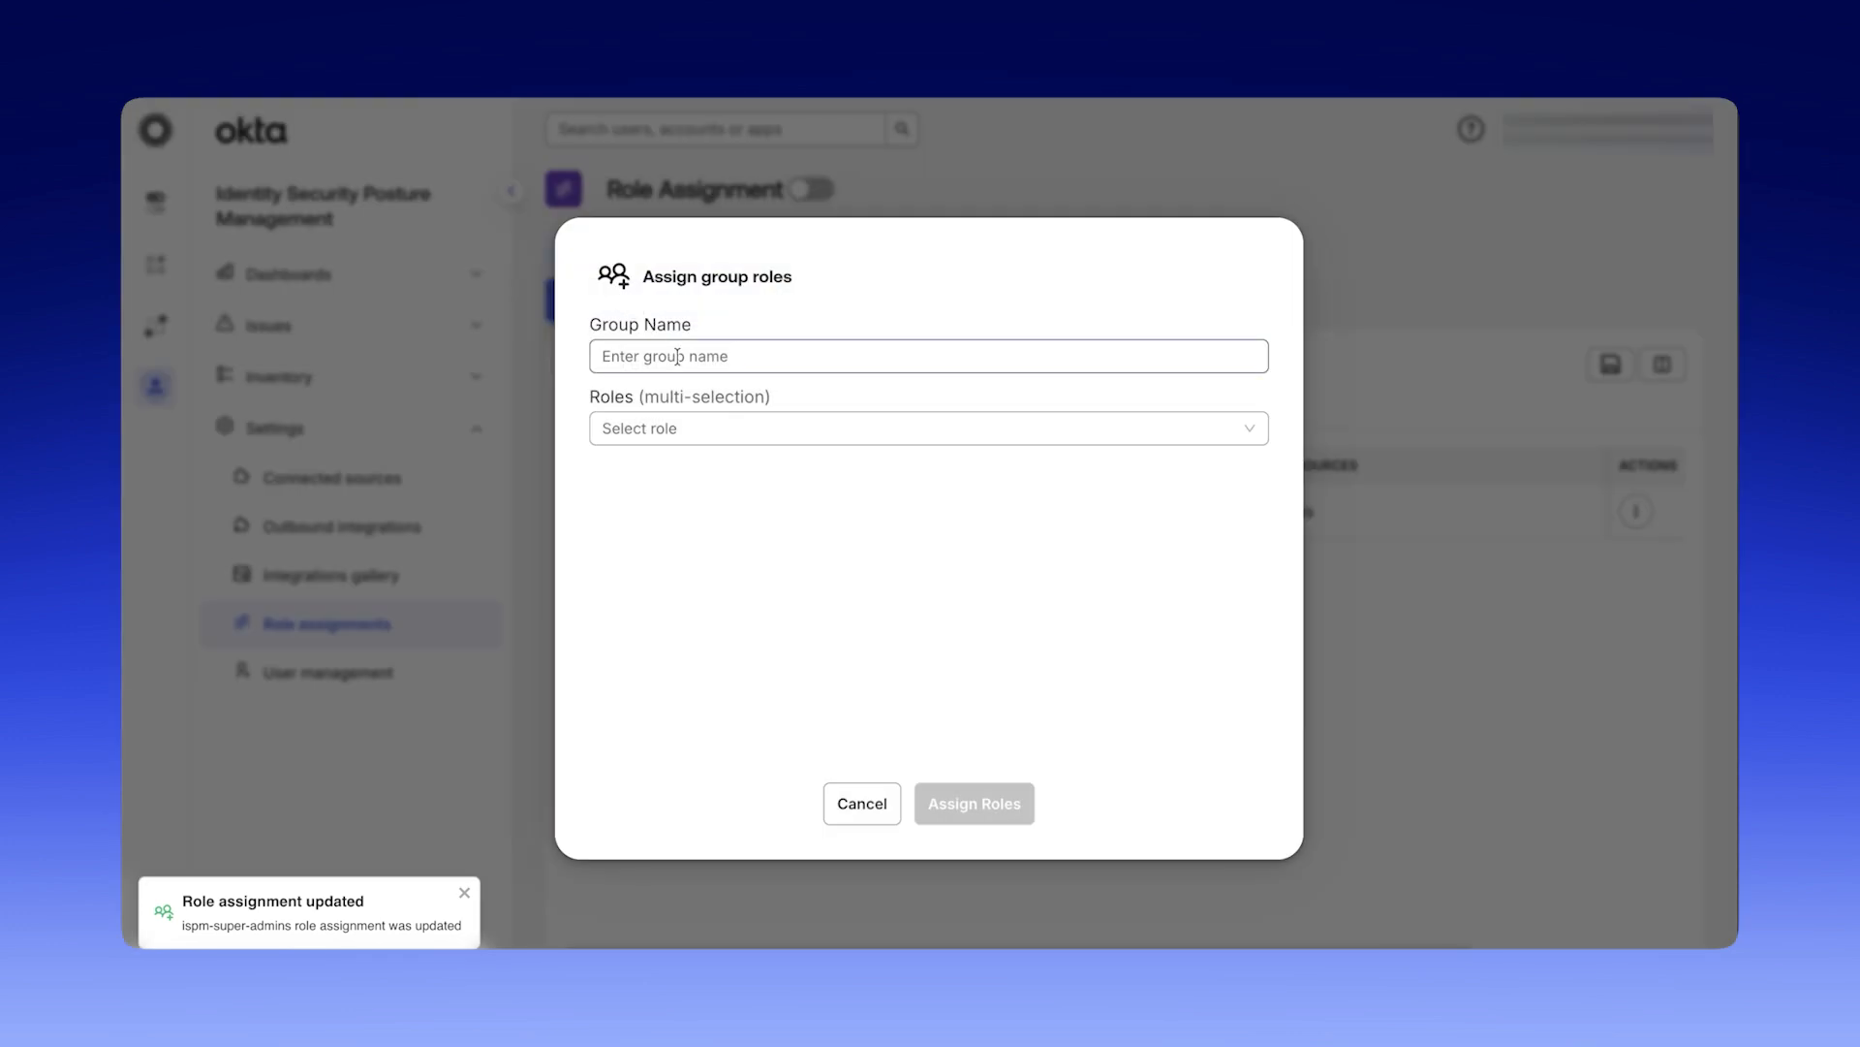
# Enter ispm-iam-issue-responders as the group name for the new role assignment and select the Issue Responder role.
pyautogui.click(677, 357)
pyautogui.write('ispm-iam-issue-re')
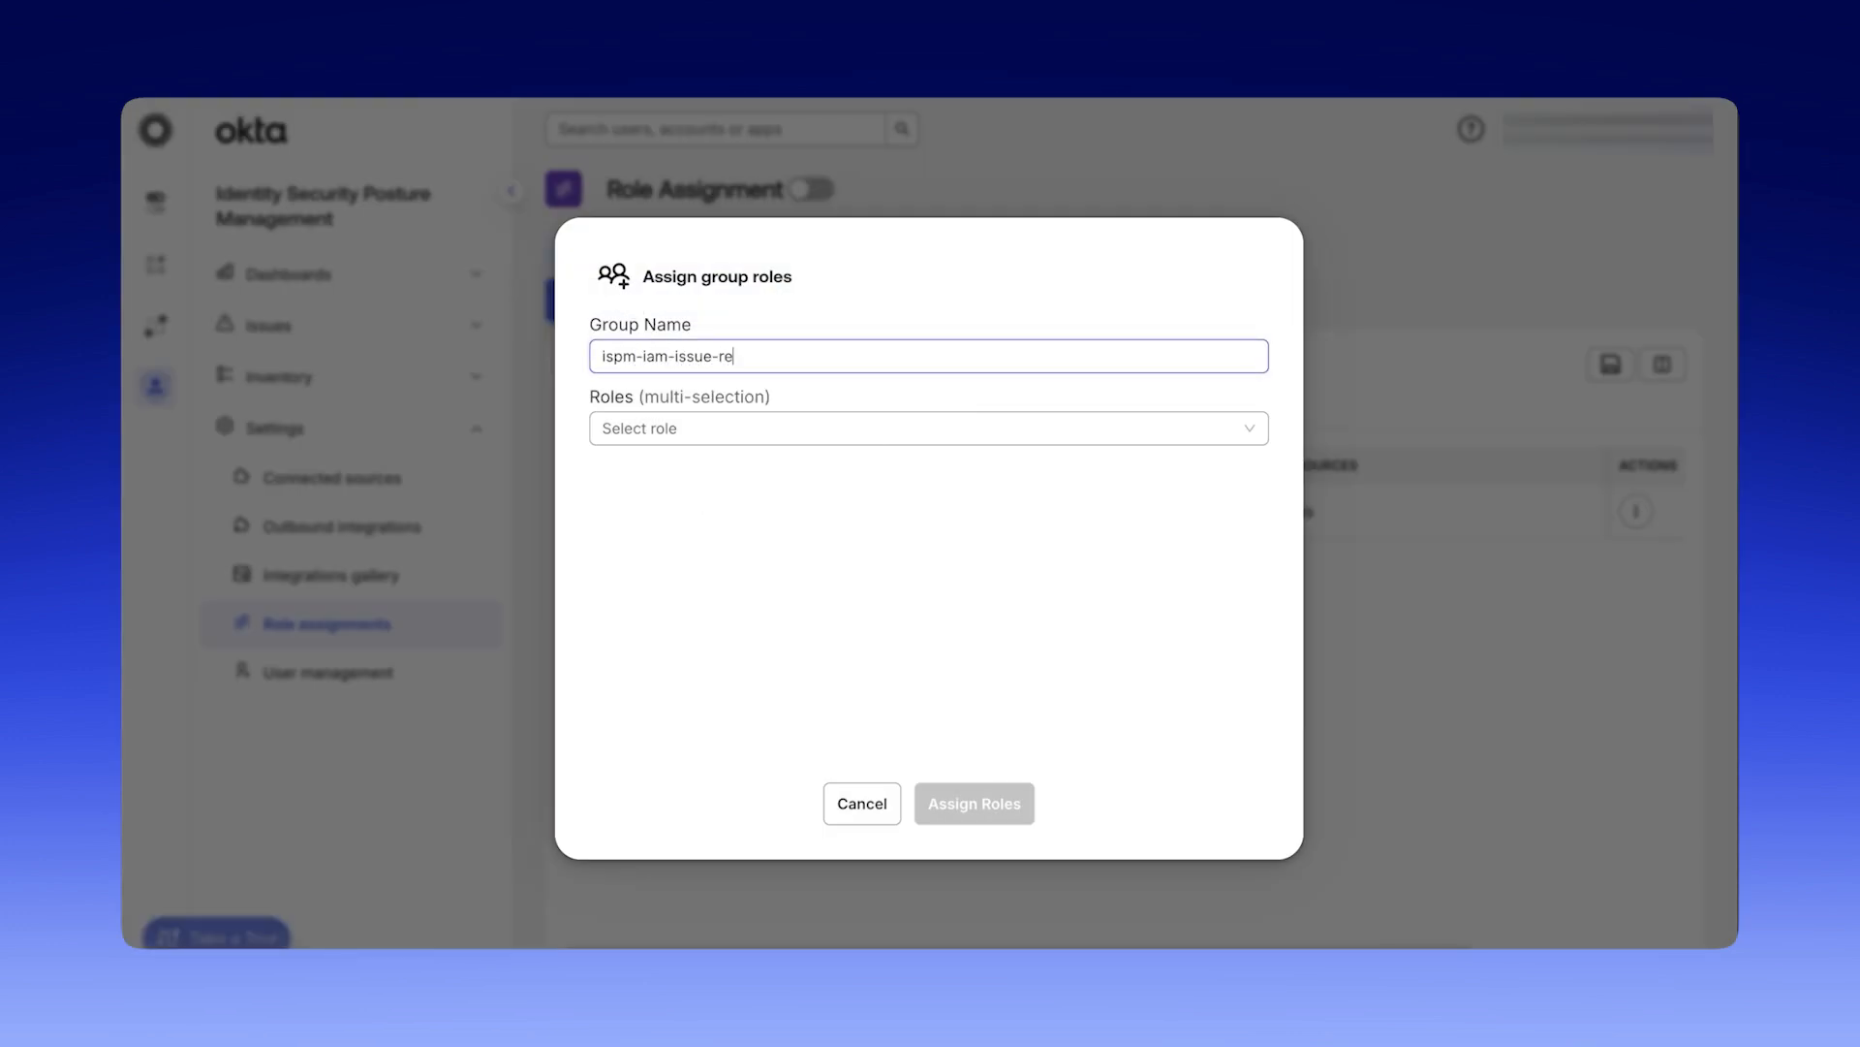
pyautogui.write('sponders')
pyautogui.click(706, 429)
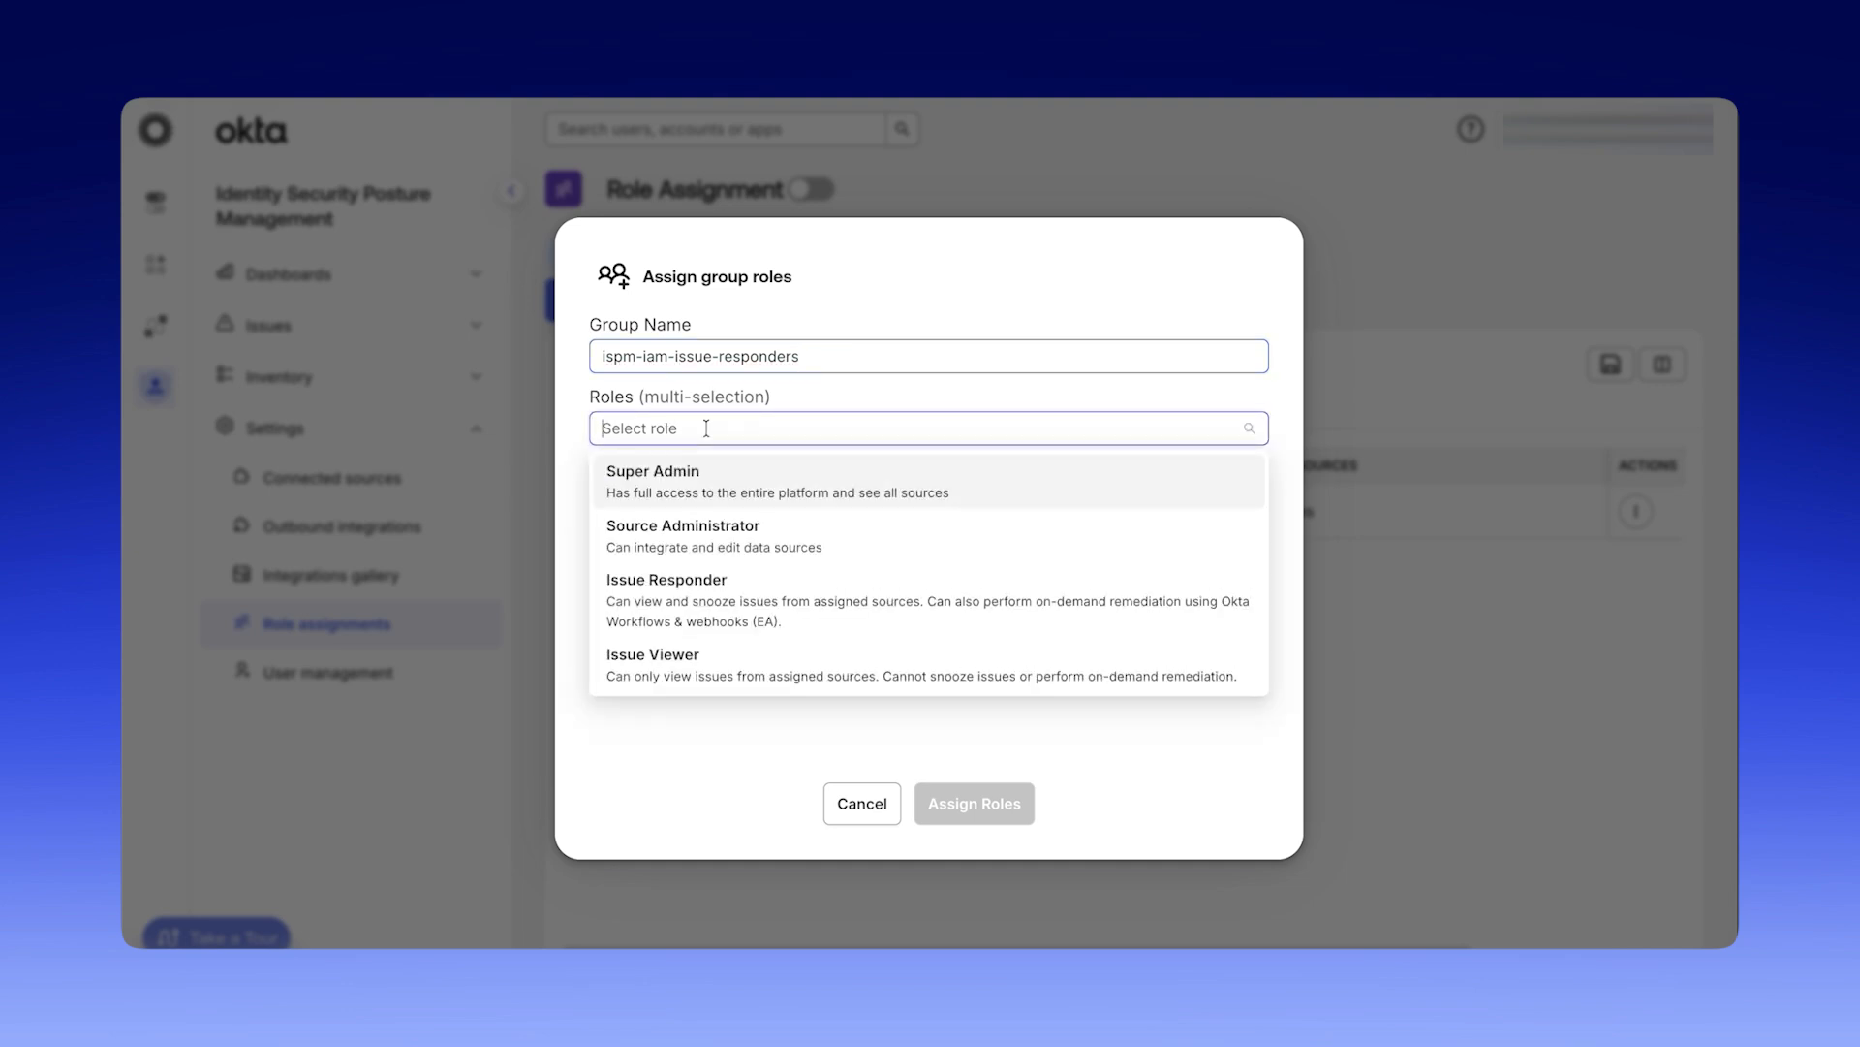
pyautogui.click(808, 587)
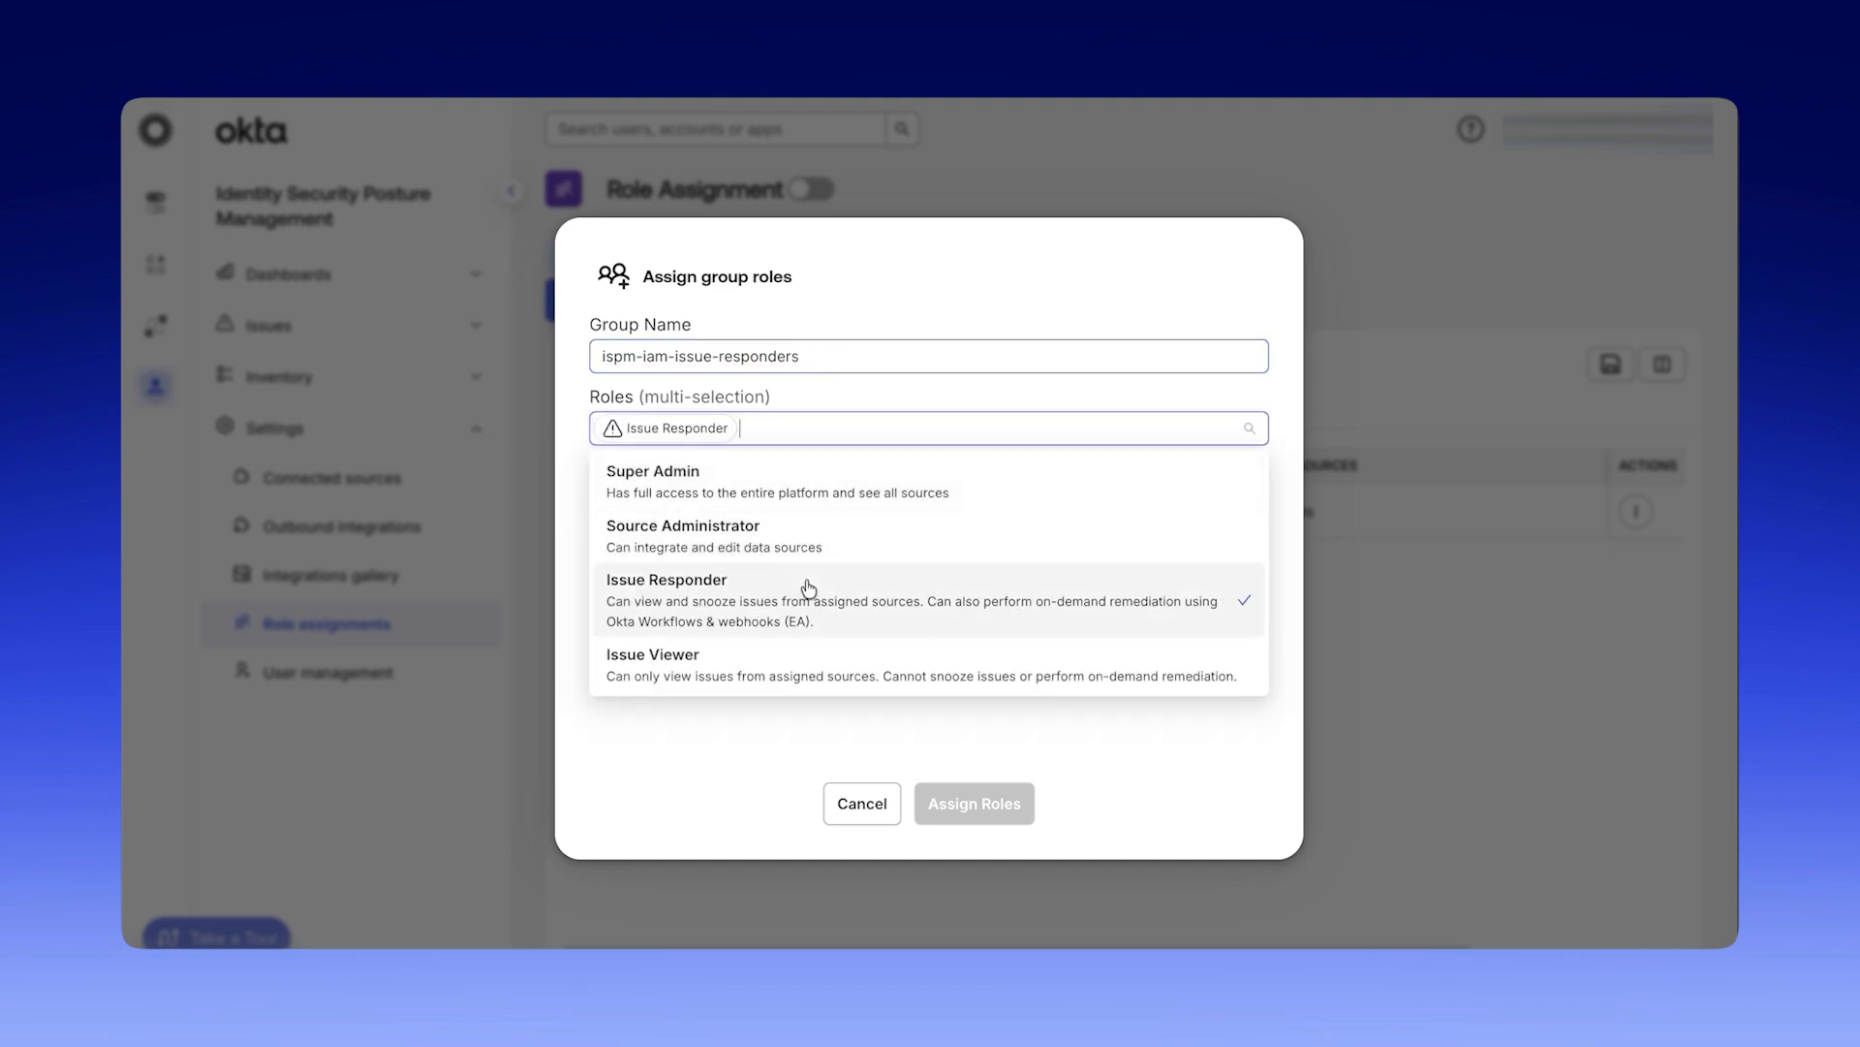
pyautogui.click(750, 744)
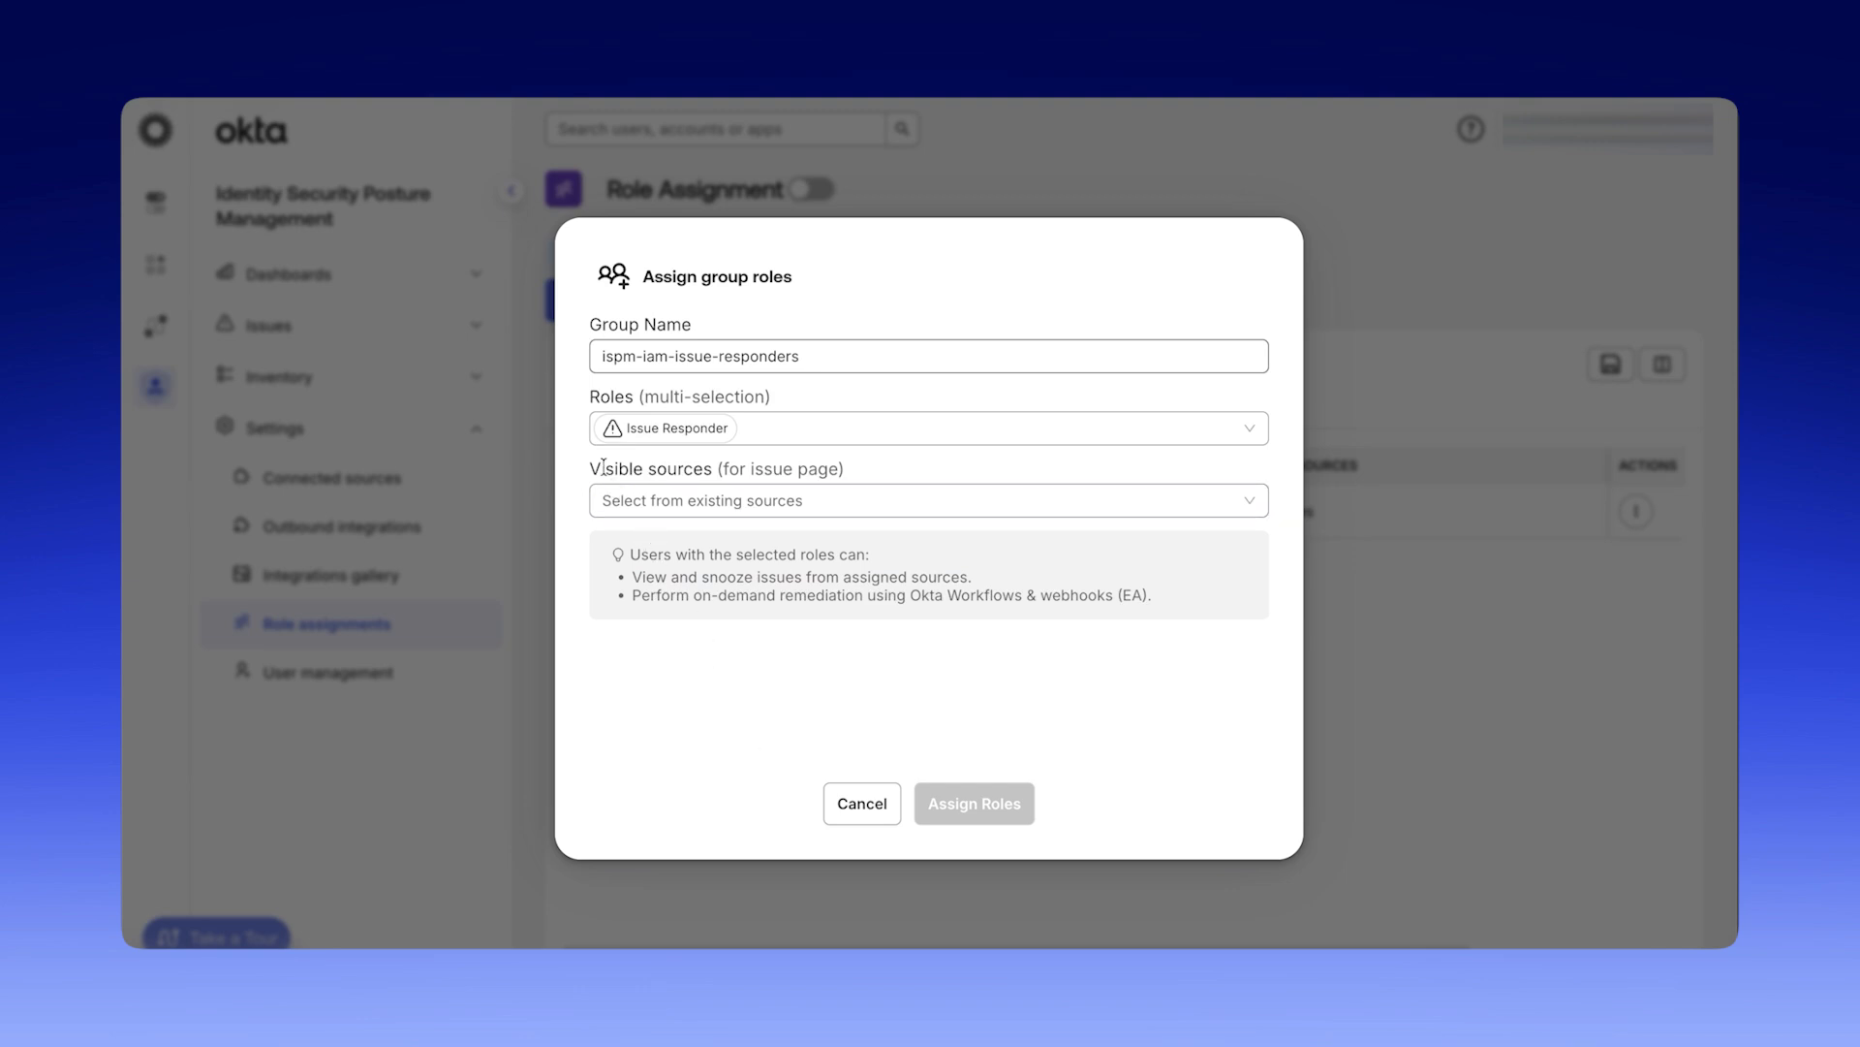
# Make the okta, okta-test and Aadwithazure1 sources visible to the ispm-iam-issue-responders group and save the role assignment.
pyautogui.click(721, 494)
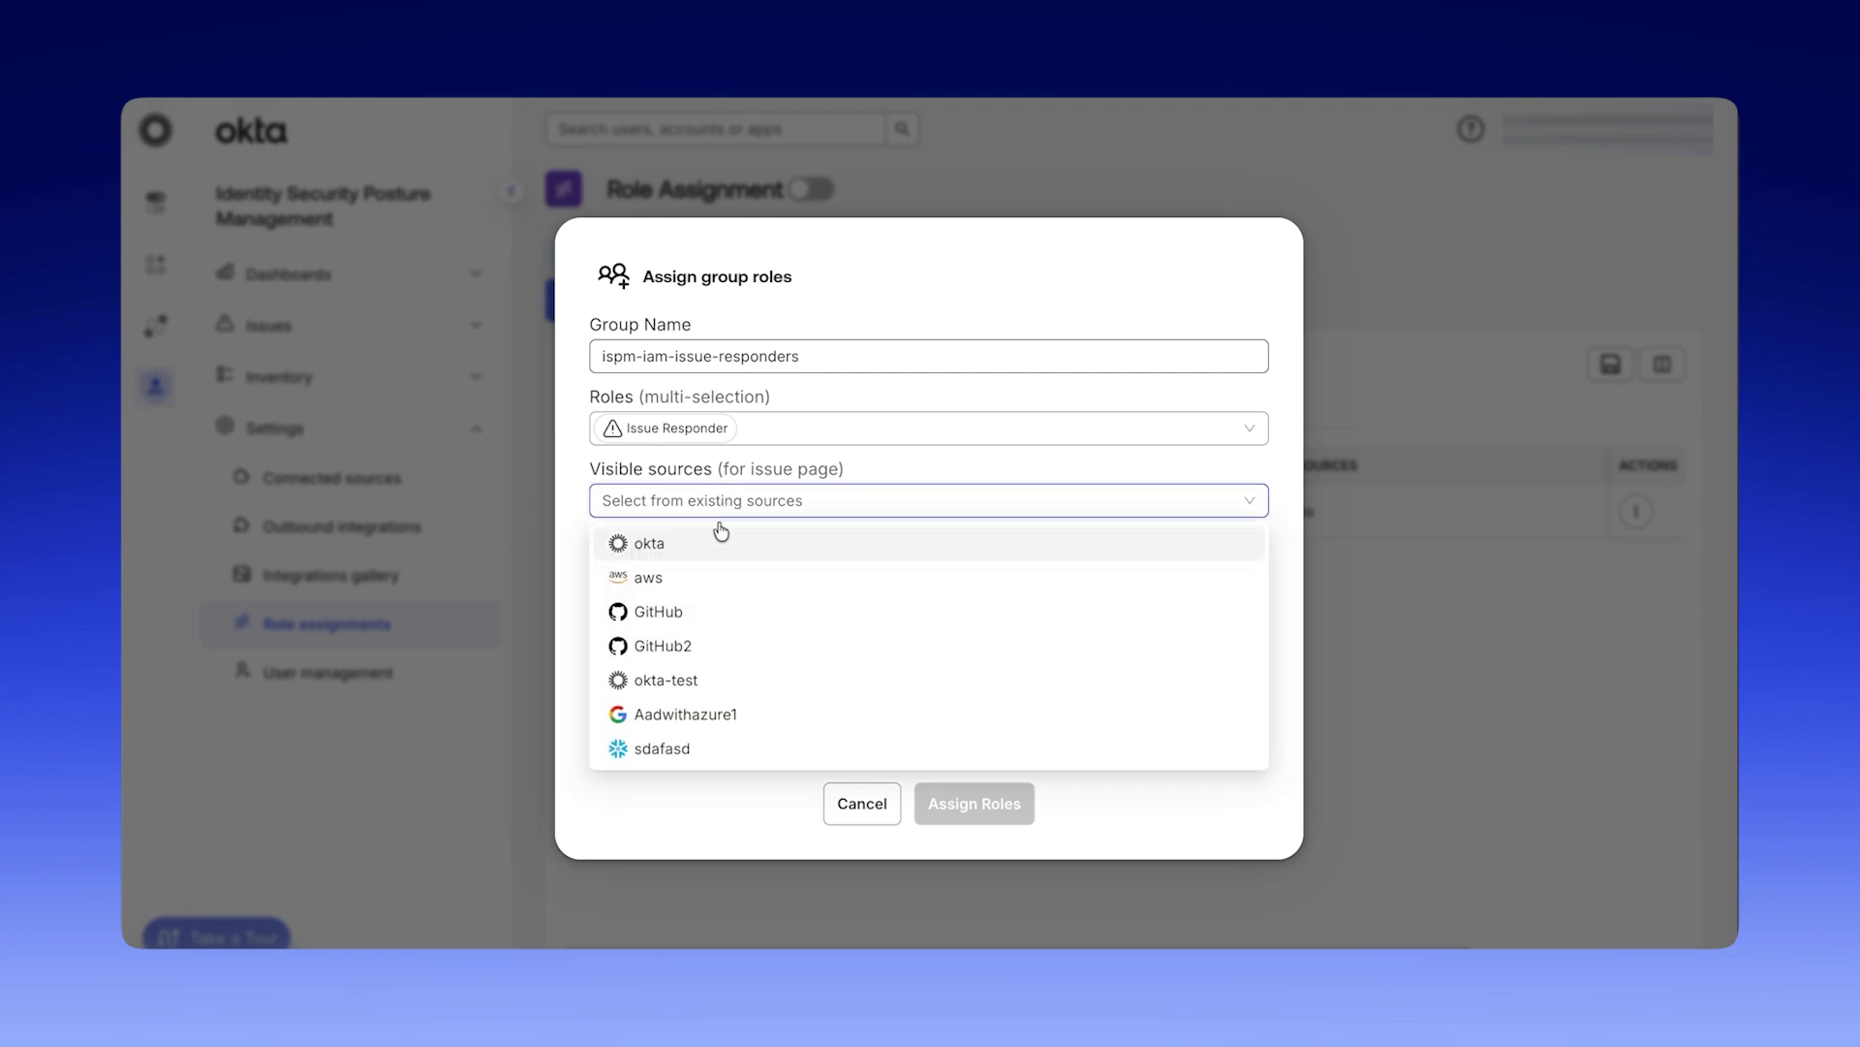
pyautogui.click(718, 543)
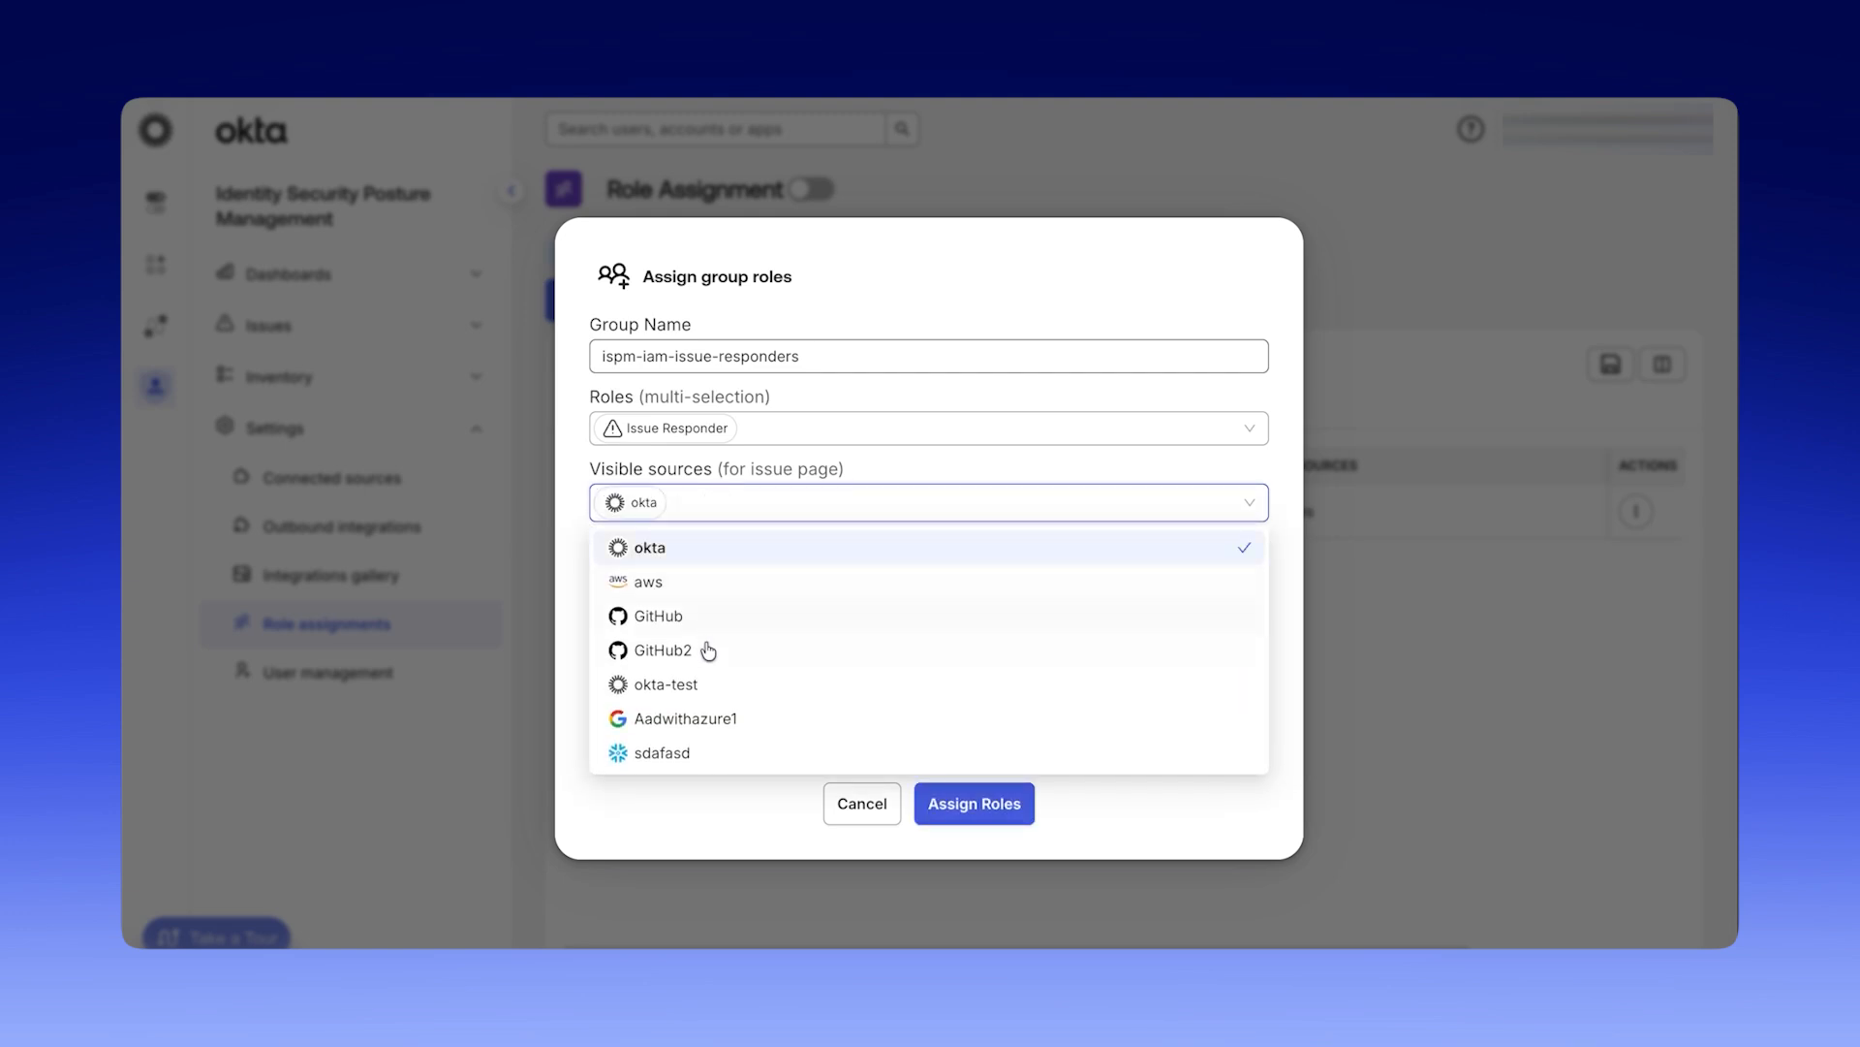
pyautogui.click(708, 683)
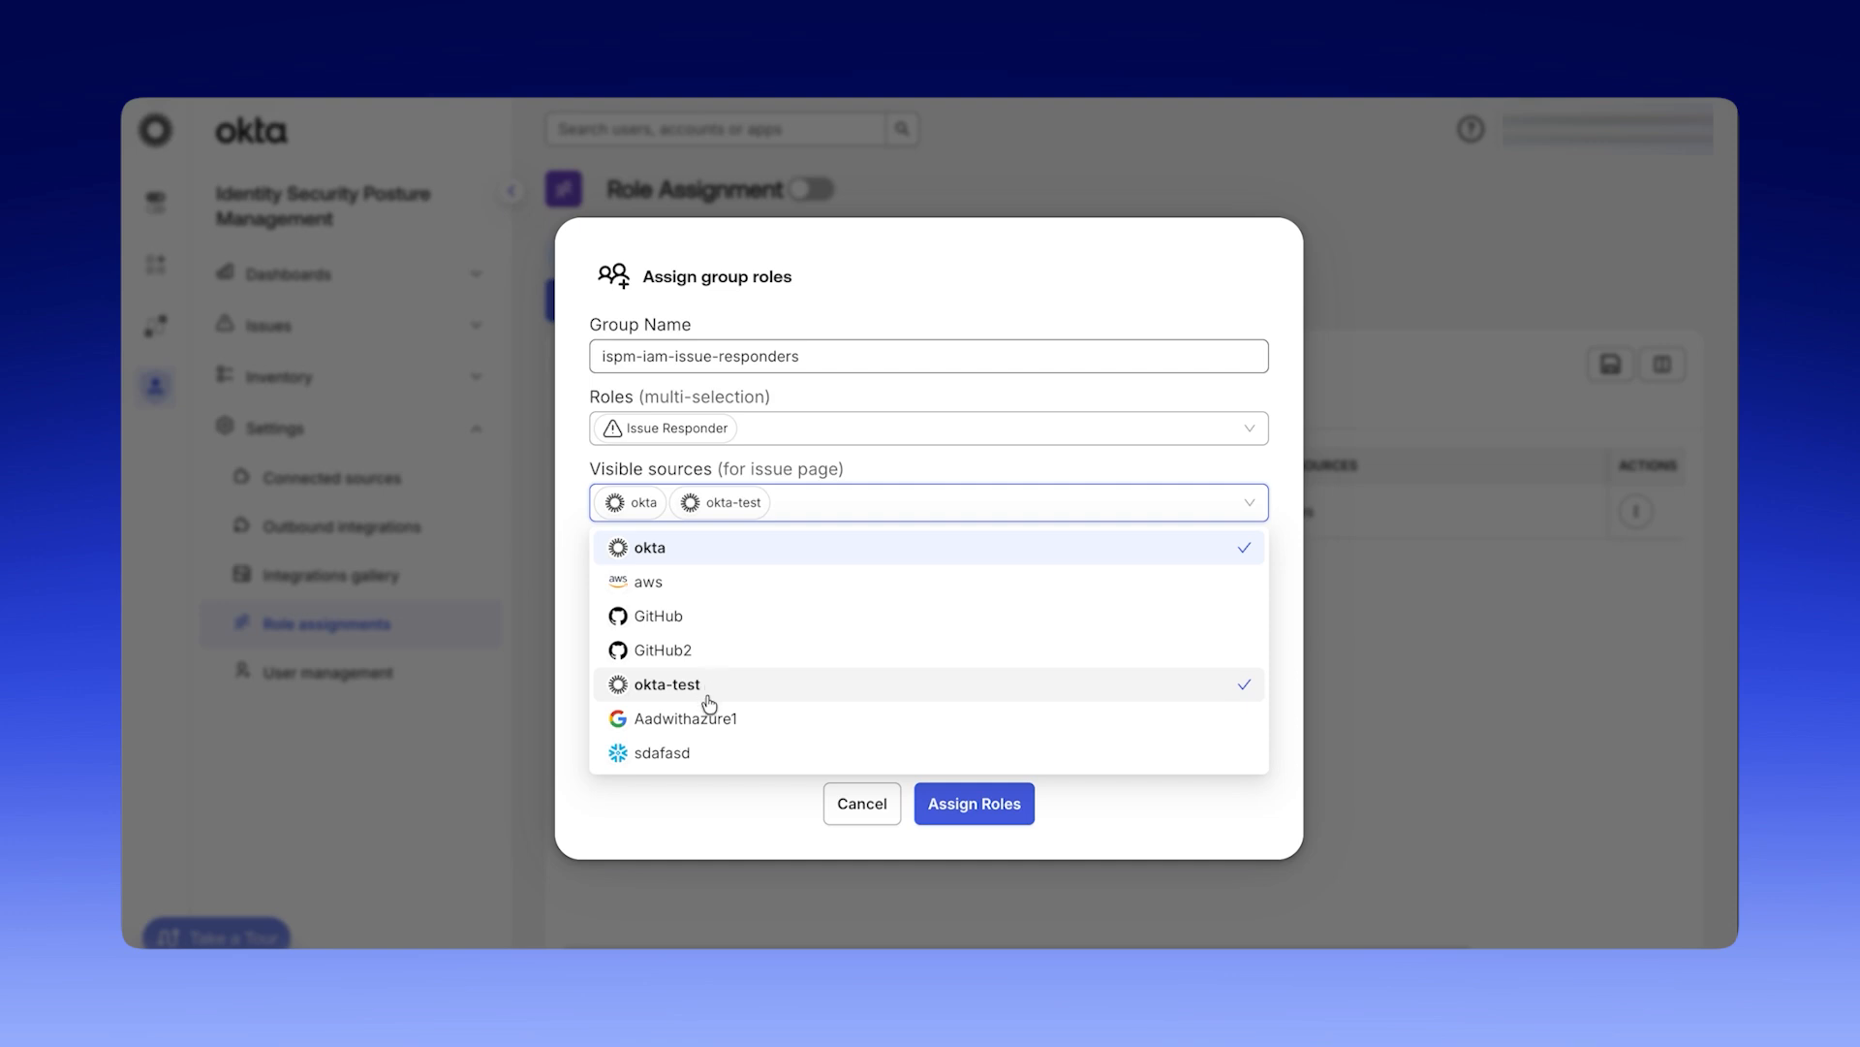
pyautogui.click(714, 720)
pyautogui.click(717, 804)
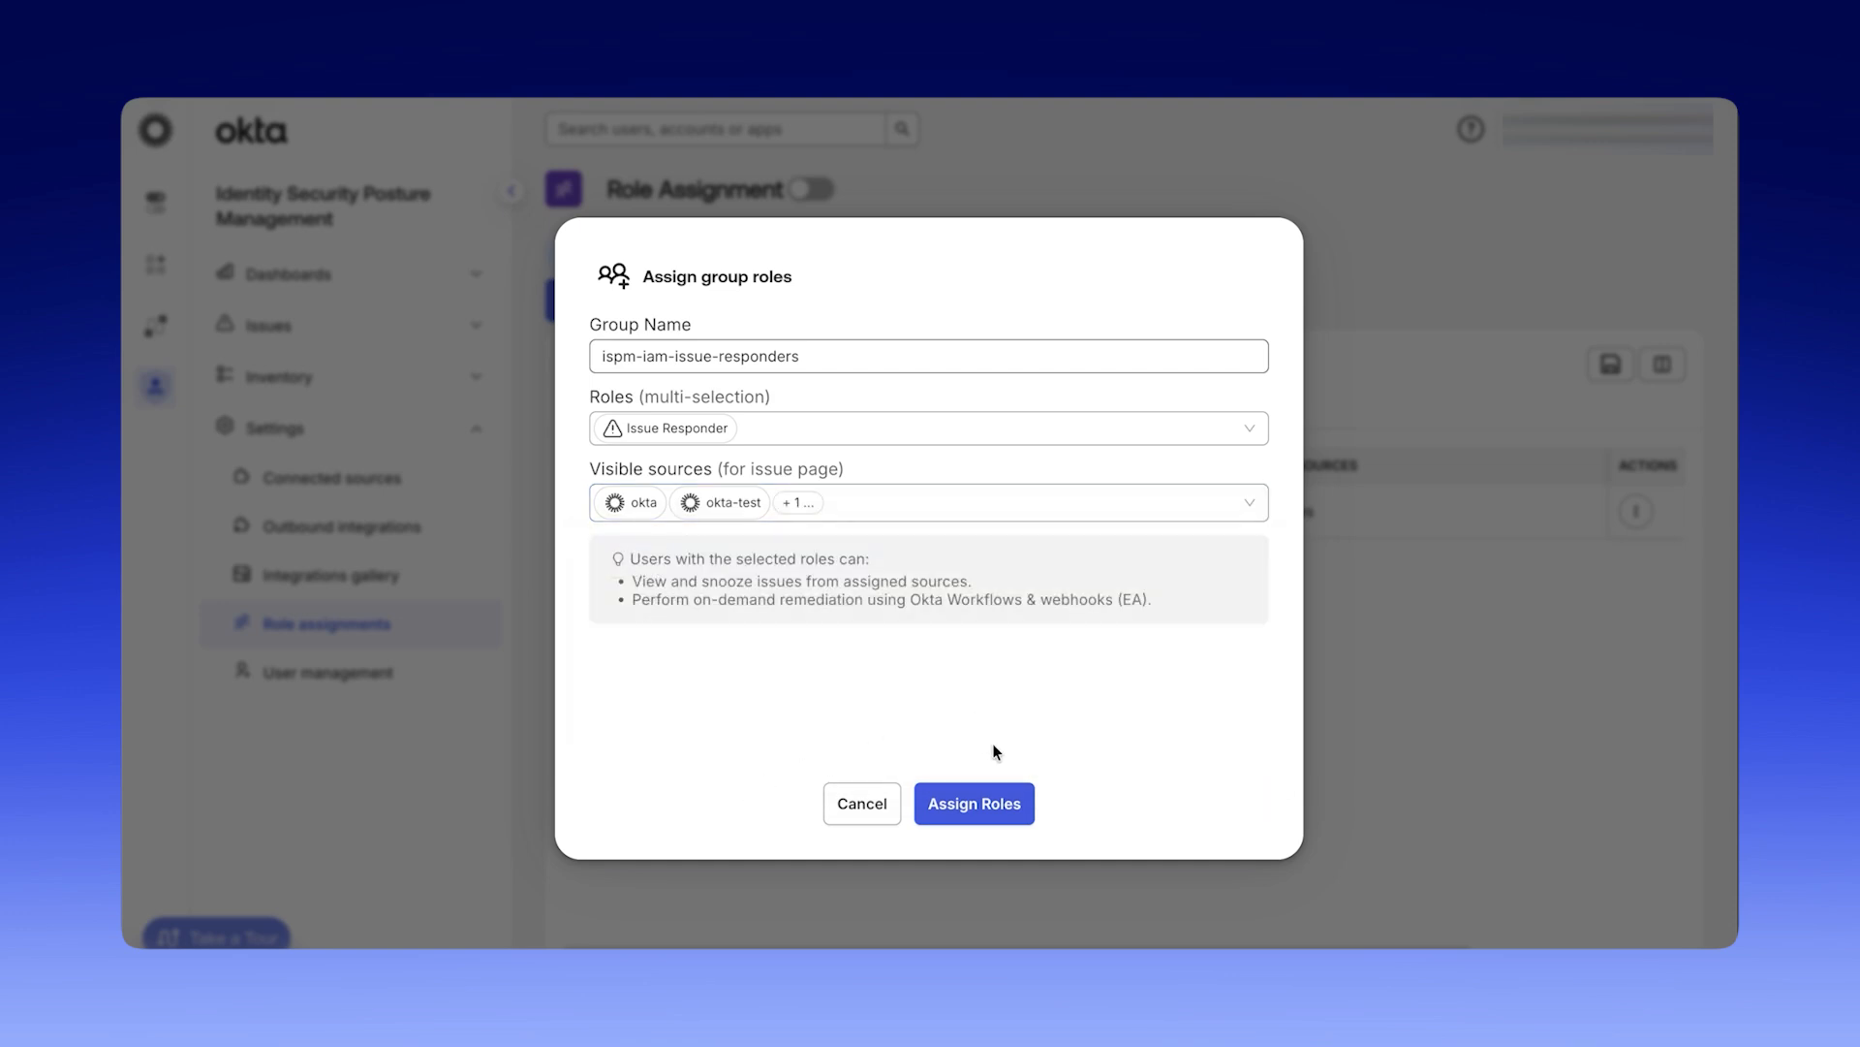
pyautogui.click(1009, 802)
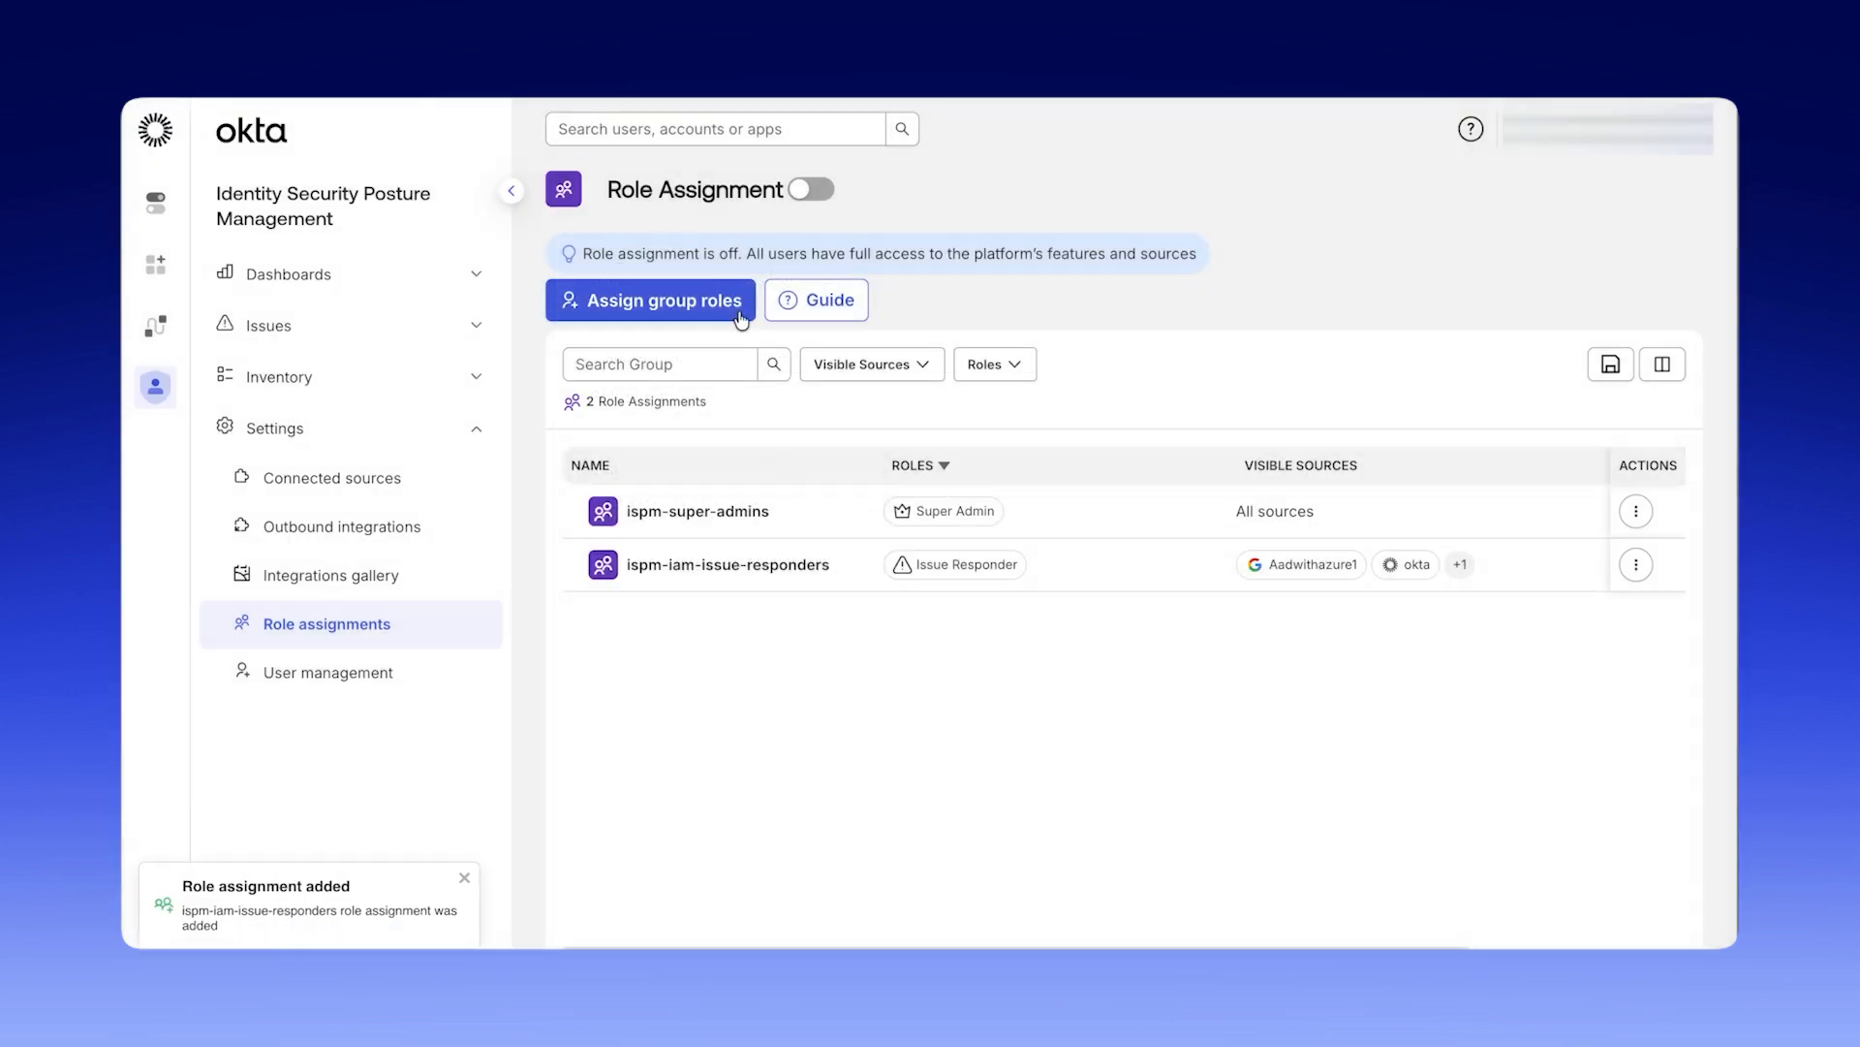
# Create a role assignment giving the ispm-source-administrators group the Source Administrator role.
pyautogui.click(739, 308)
pyautogui.click(763, 341)
pyautogui.write('ispm')
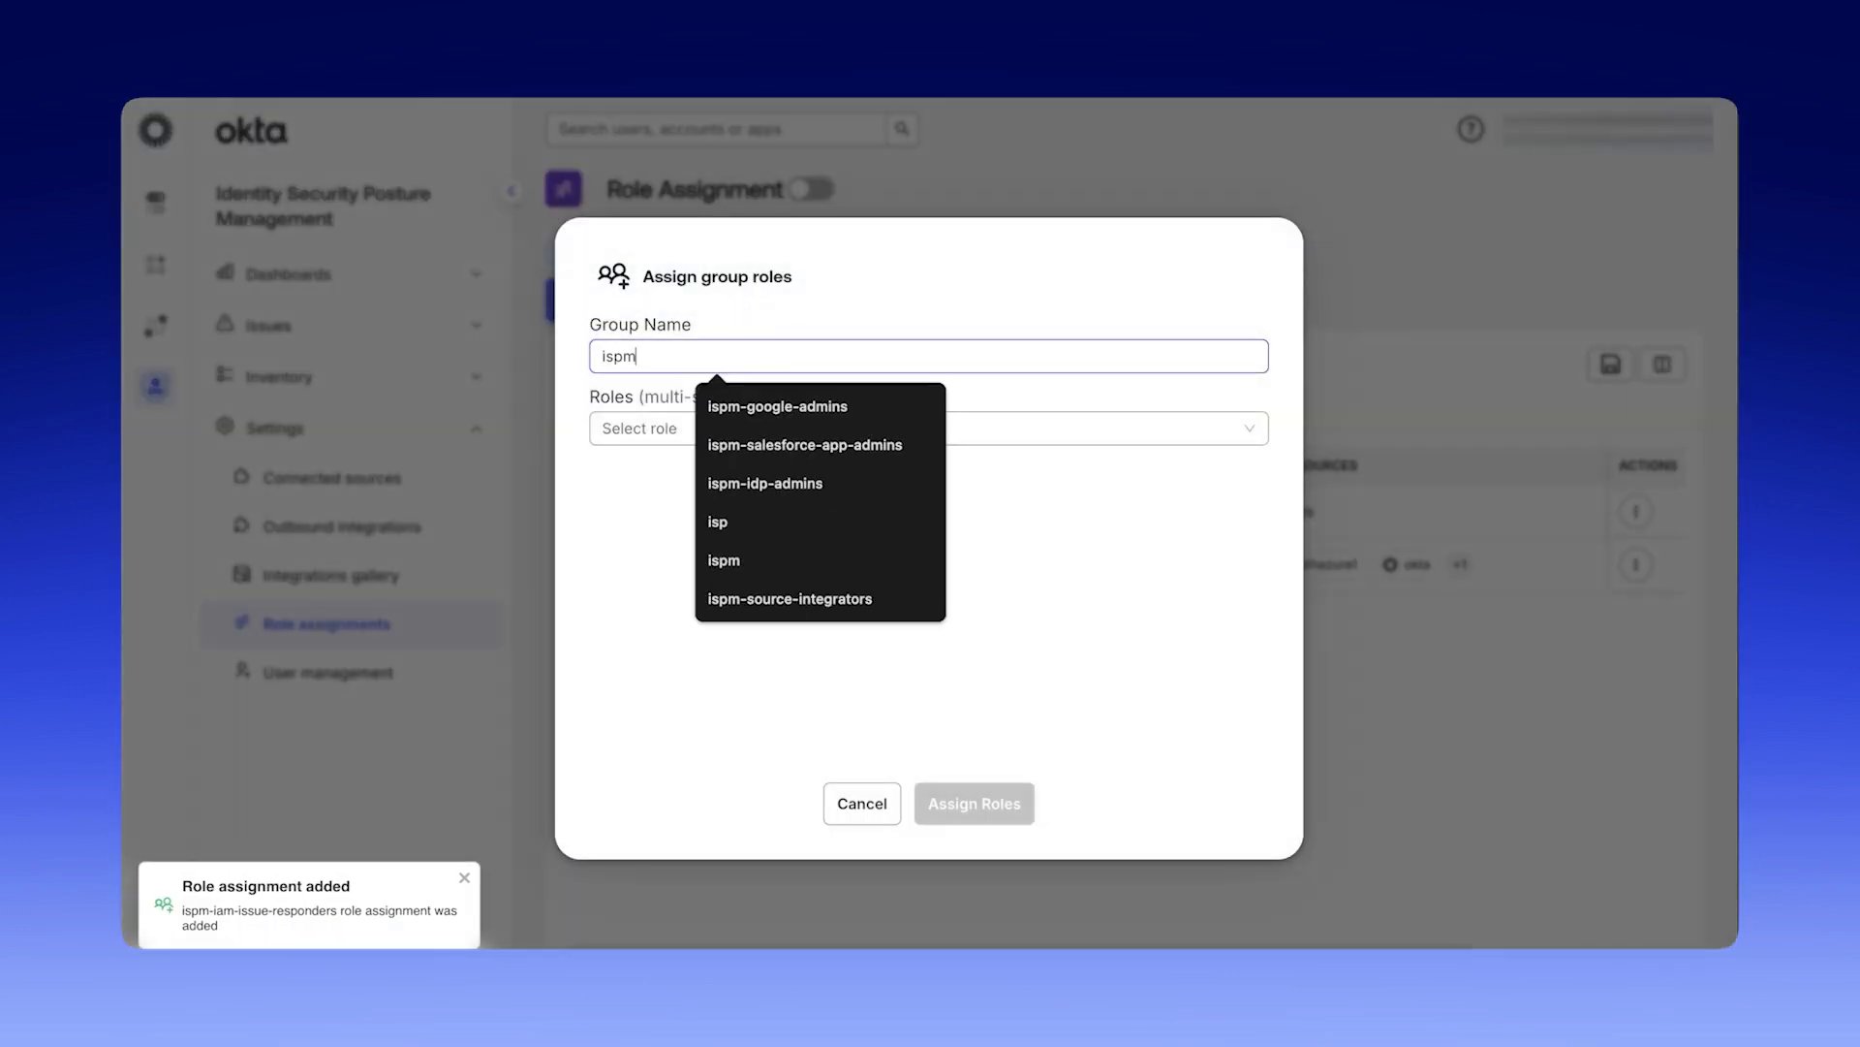
pyautogui.write('-source')
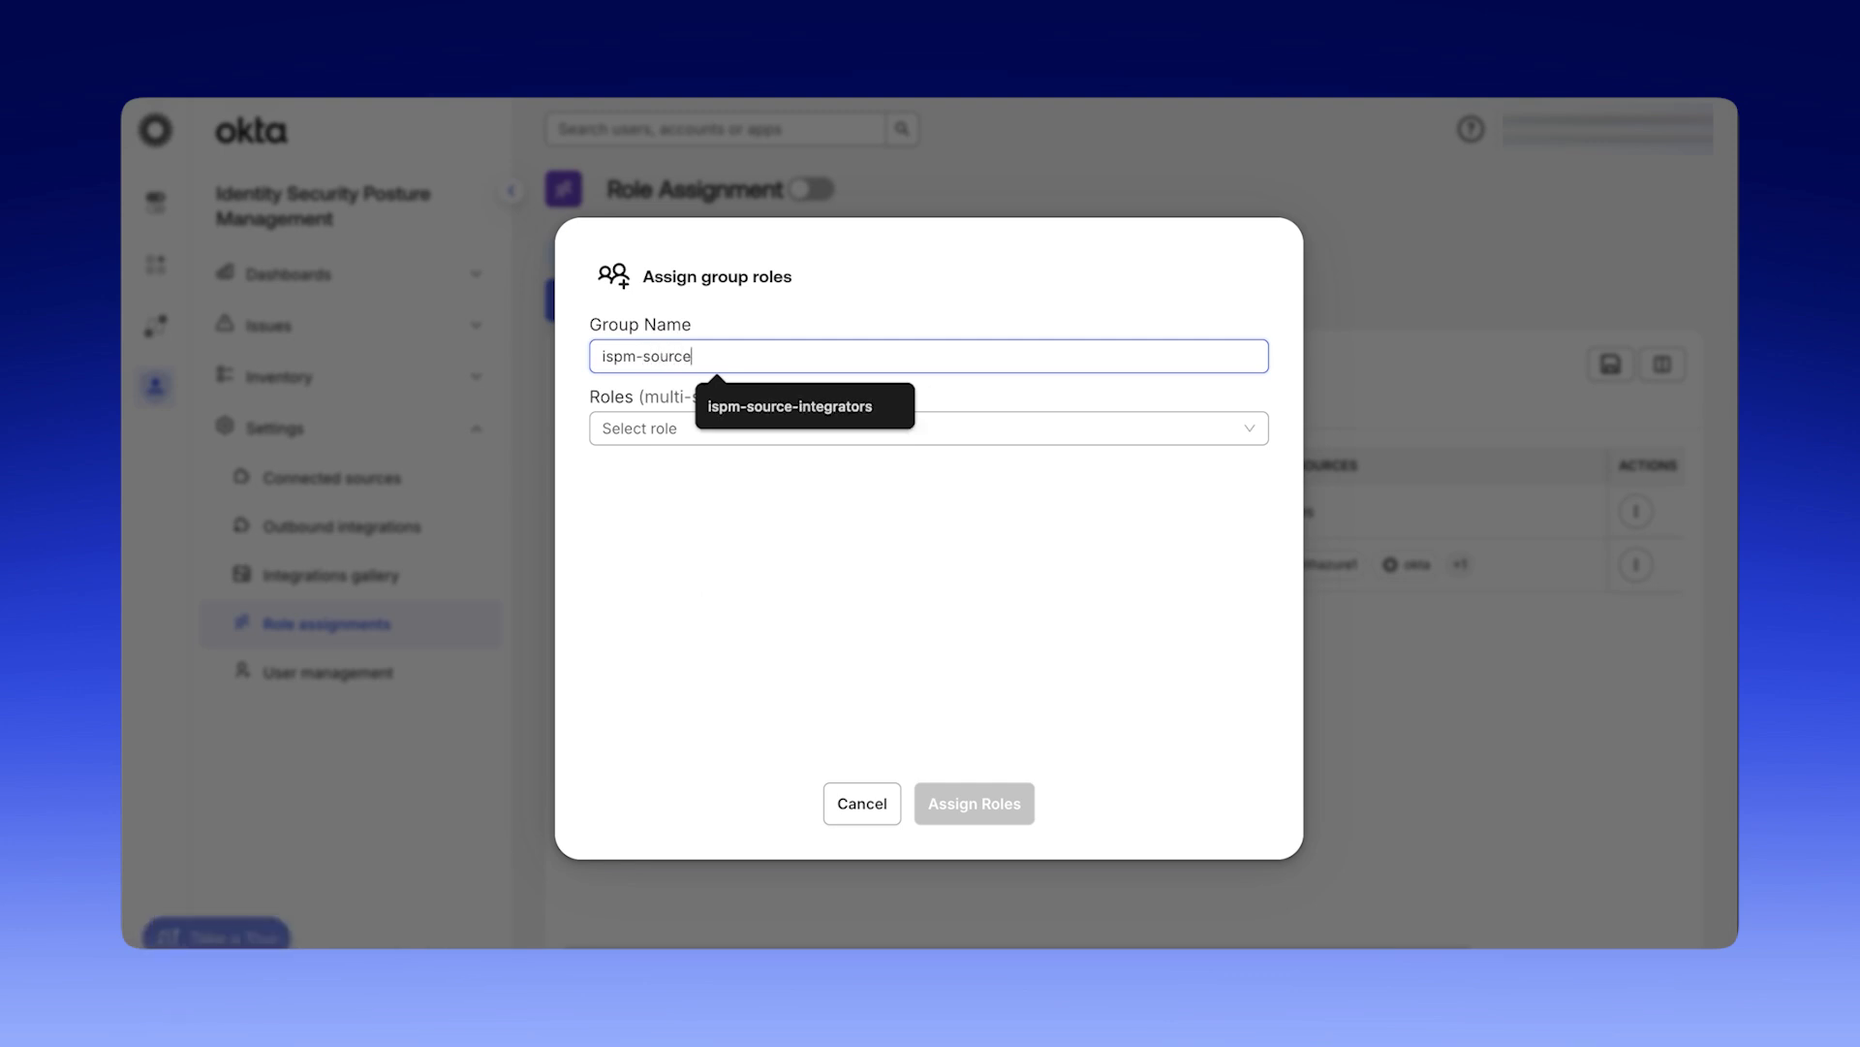
pyautogui.write('-administrators')
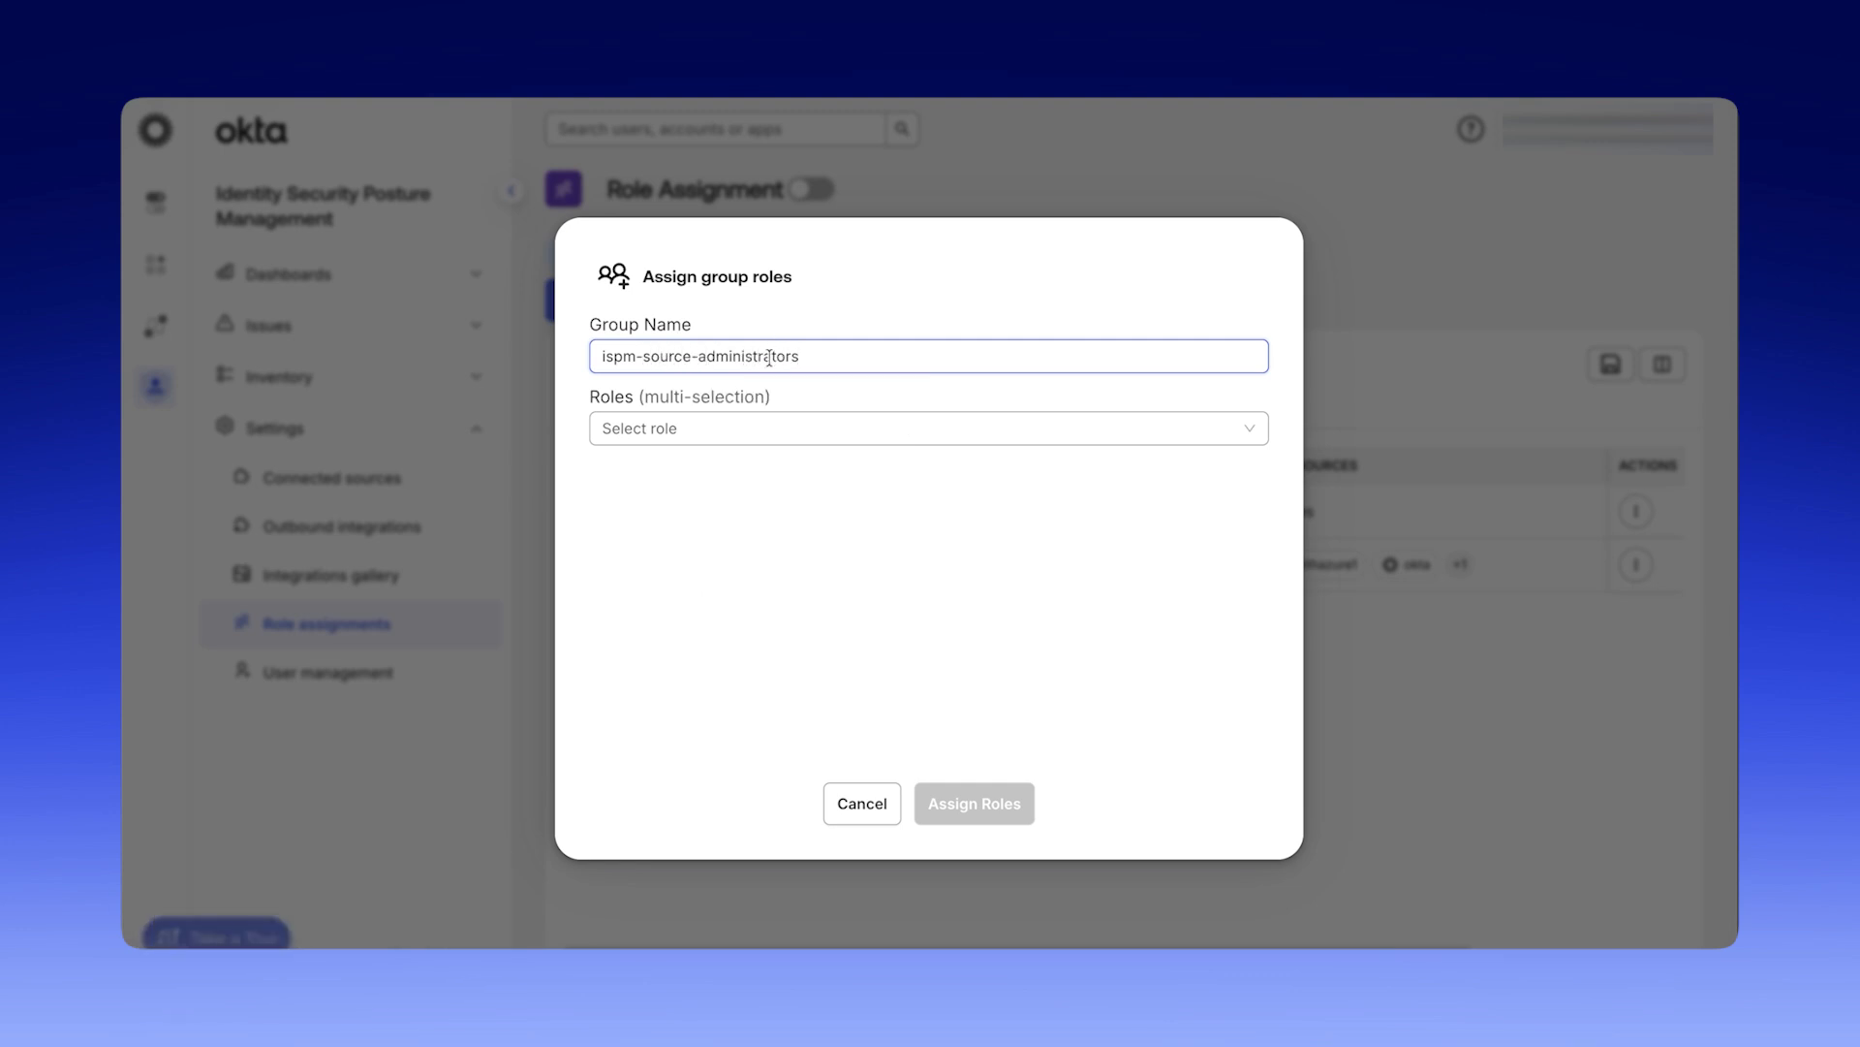
pyautogui.click(766, 423)
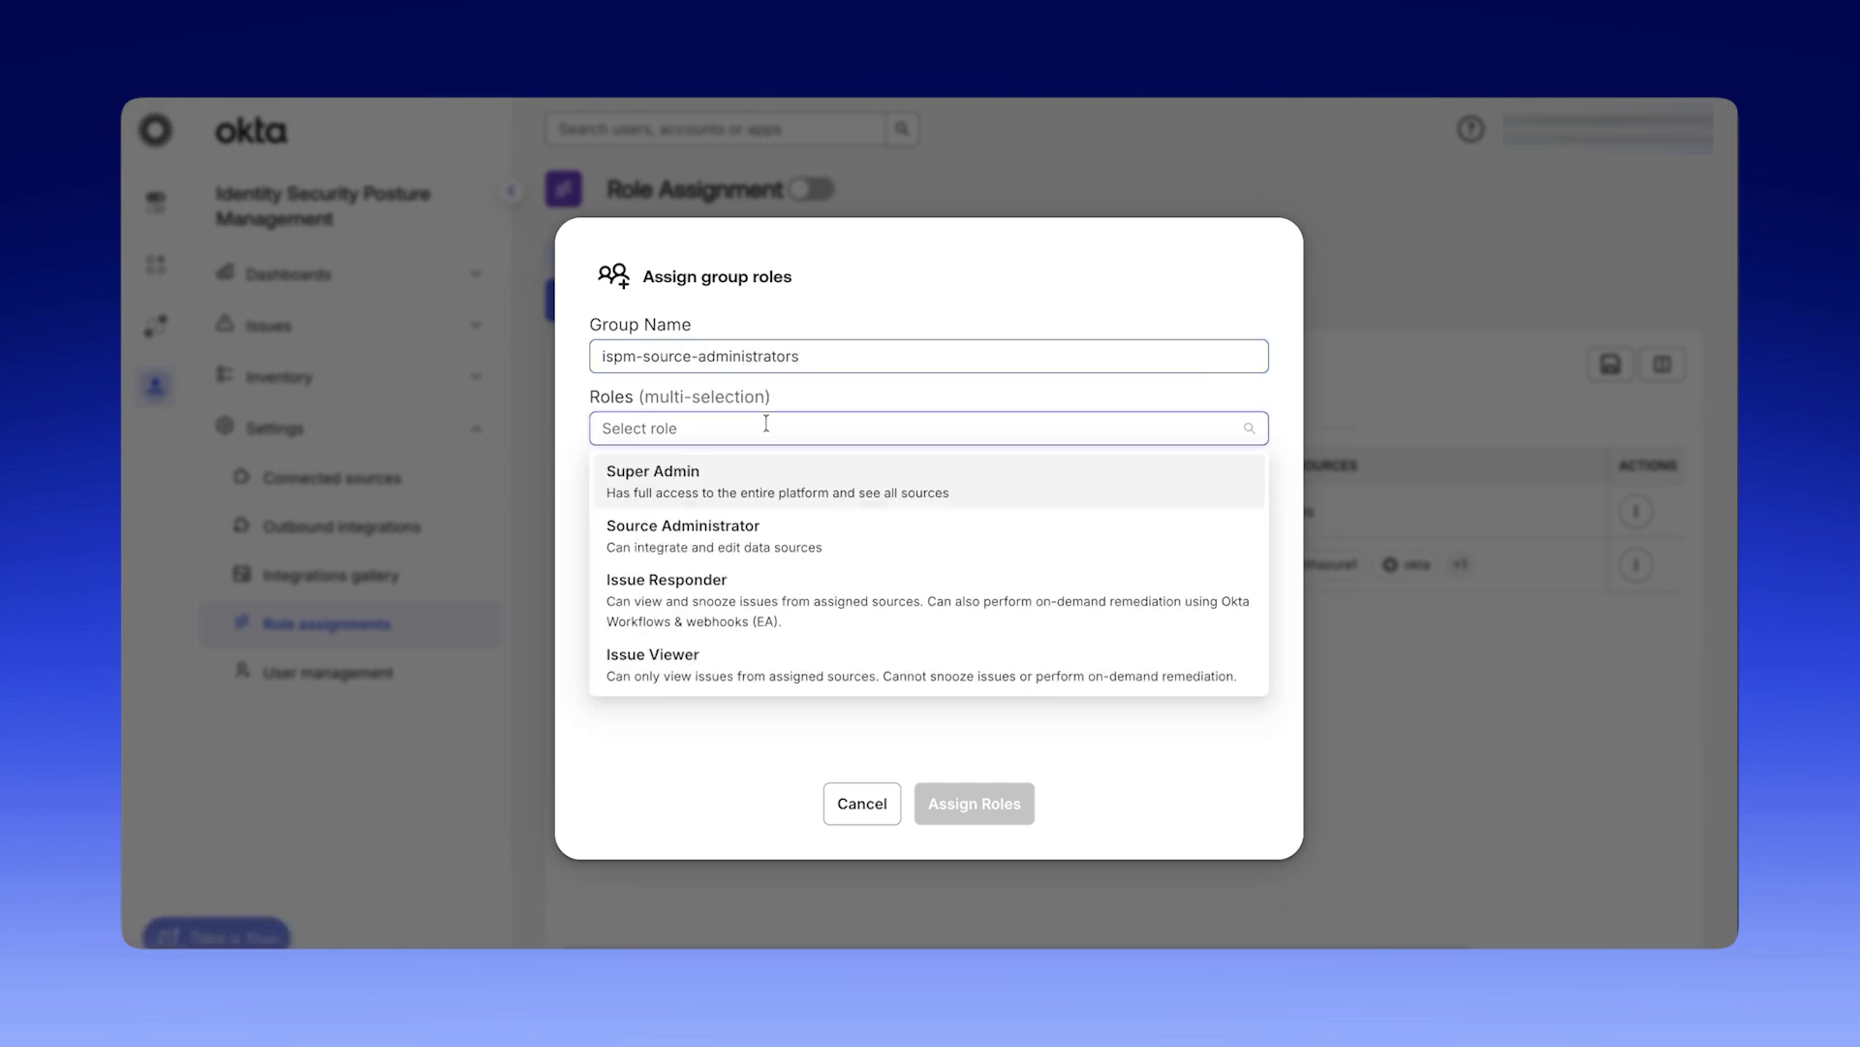
pyautogui.click(850, 532)
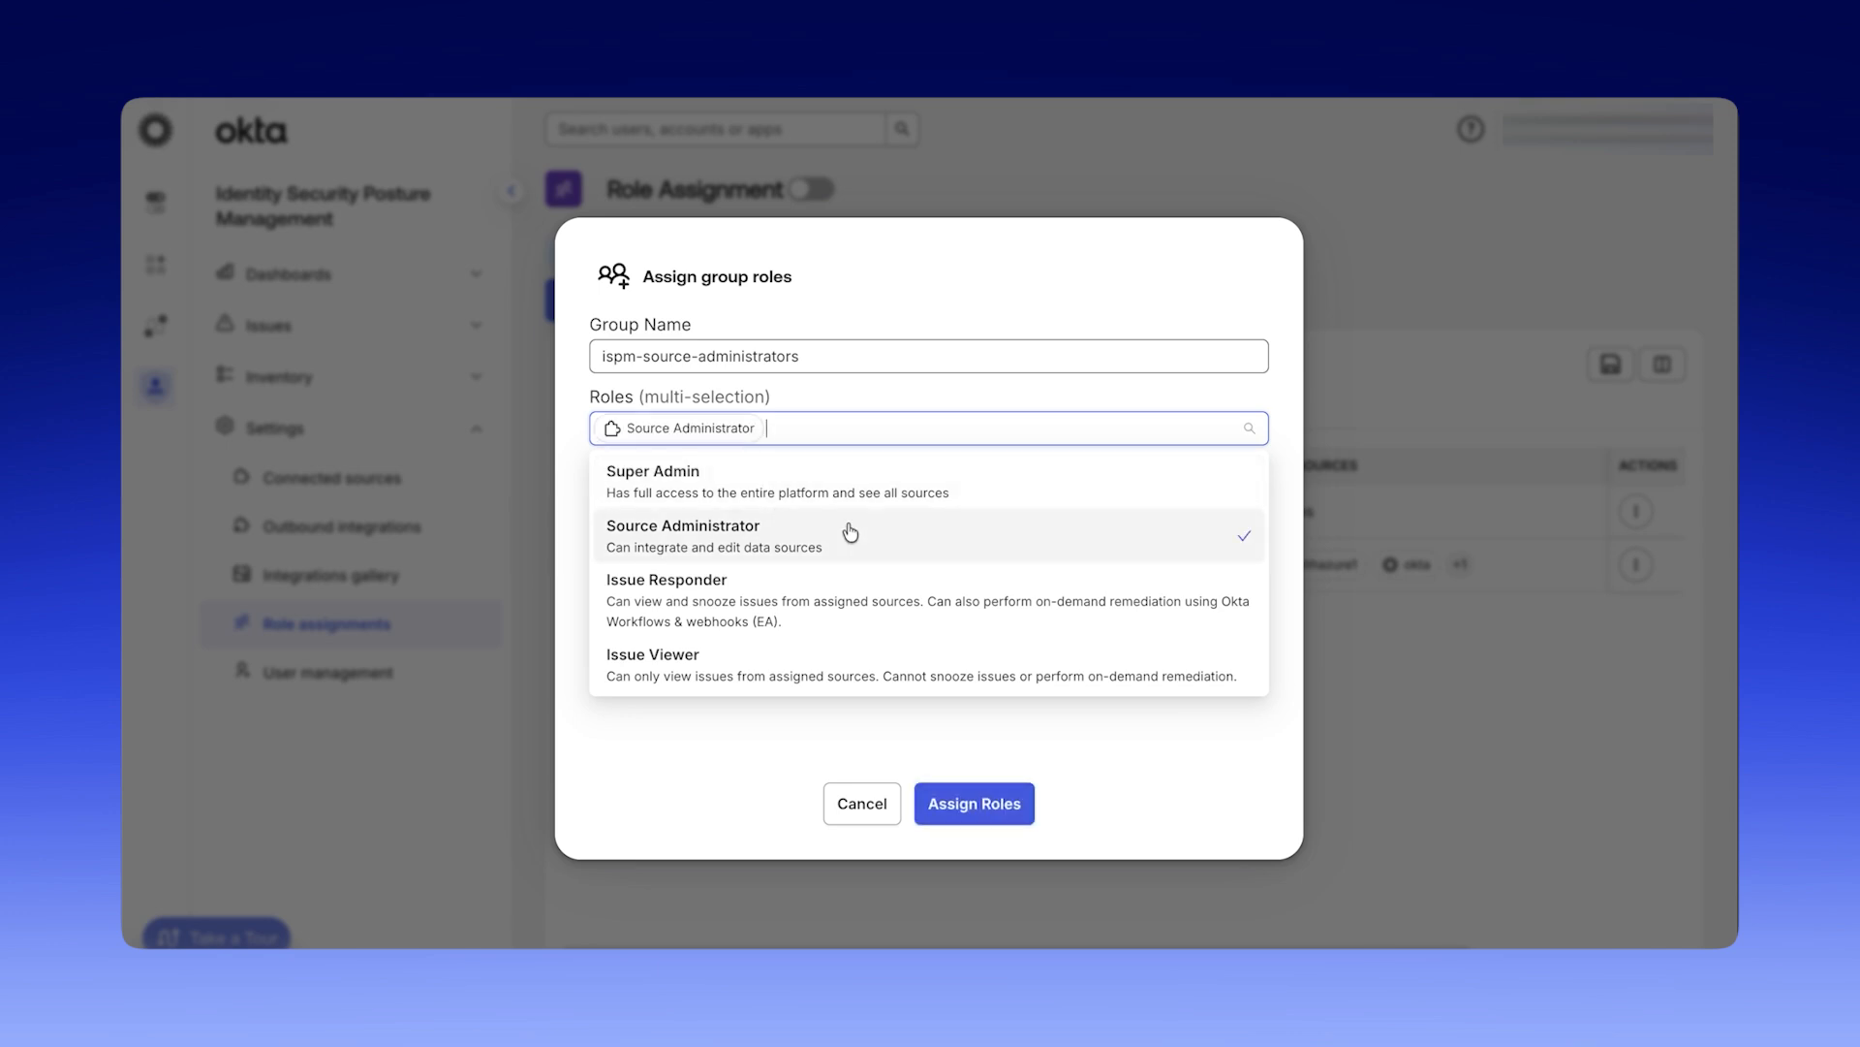
pyautogui.click(704, 733)
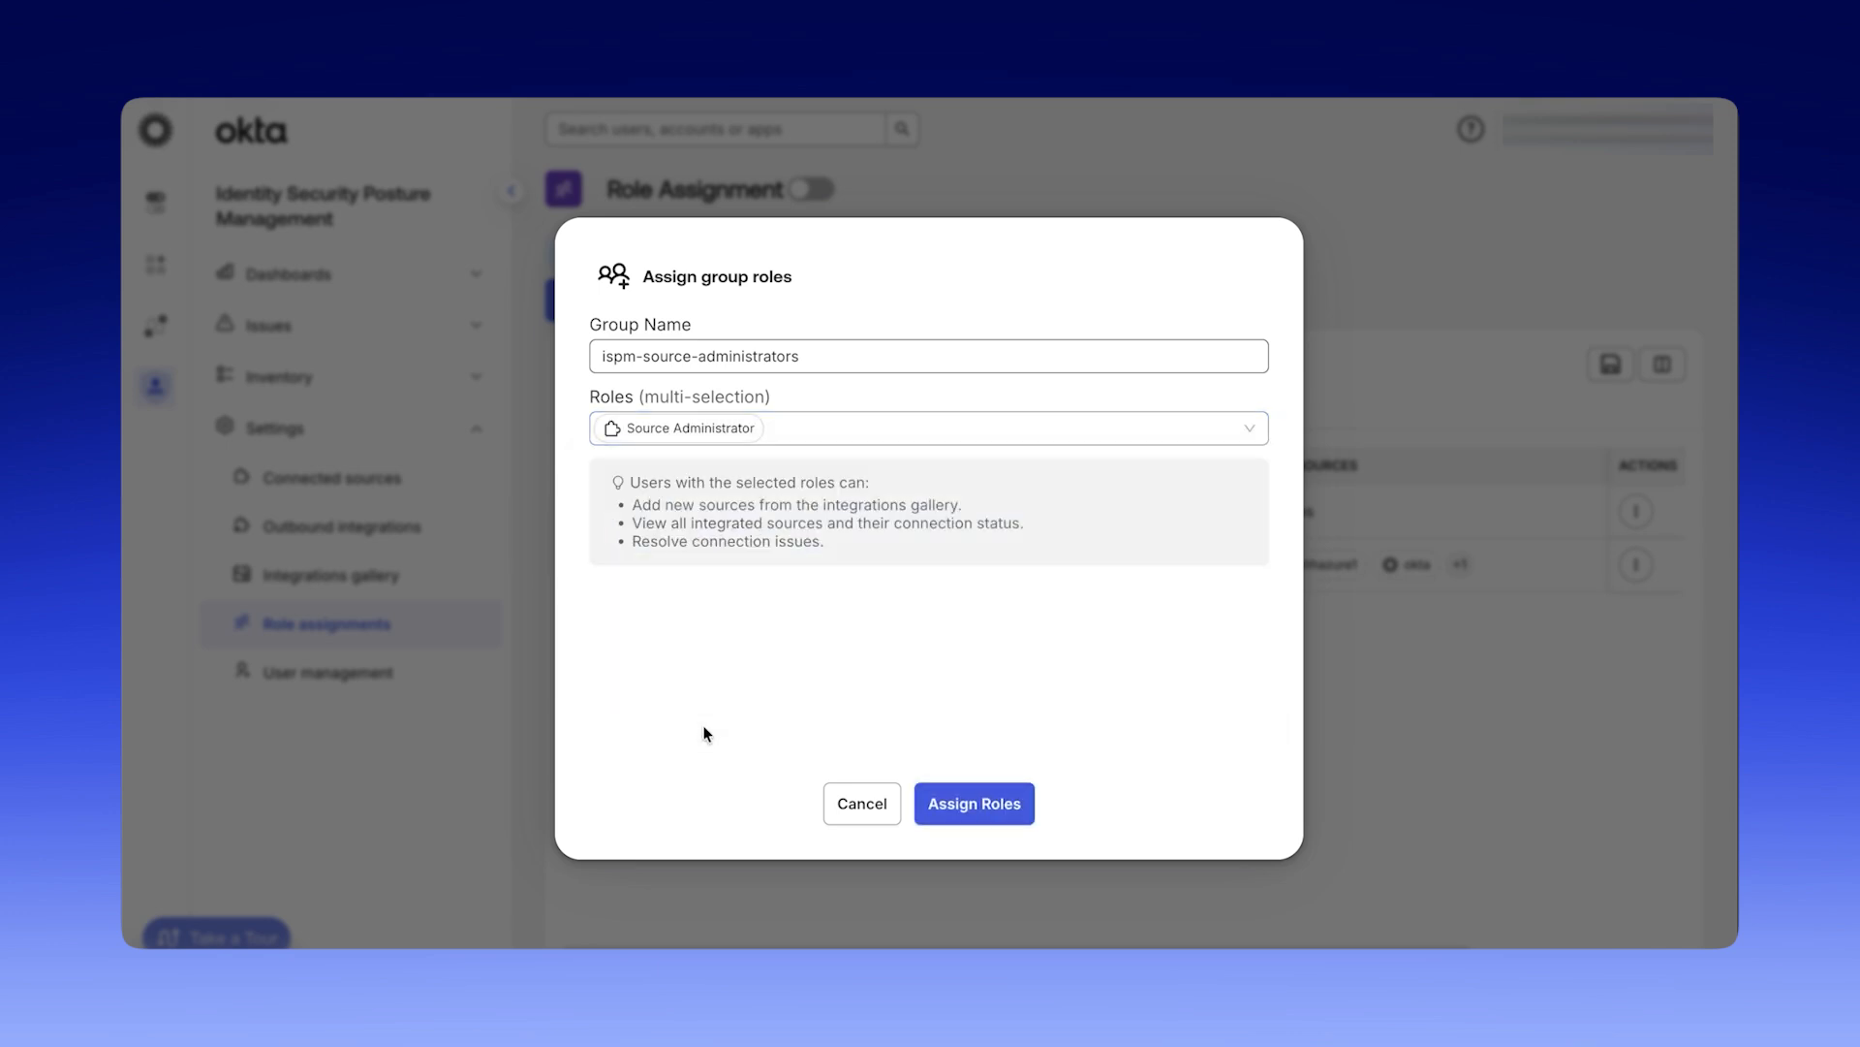
pyautogui.click(996, 802)
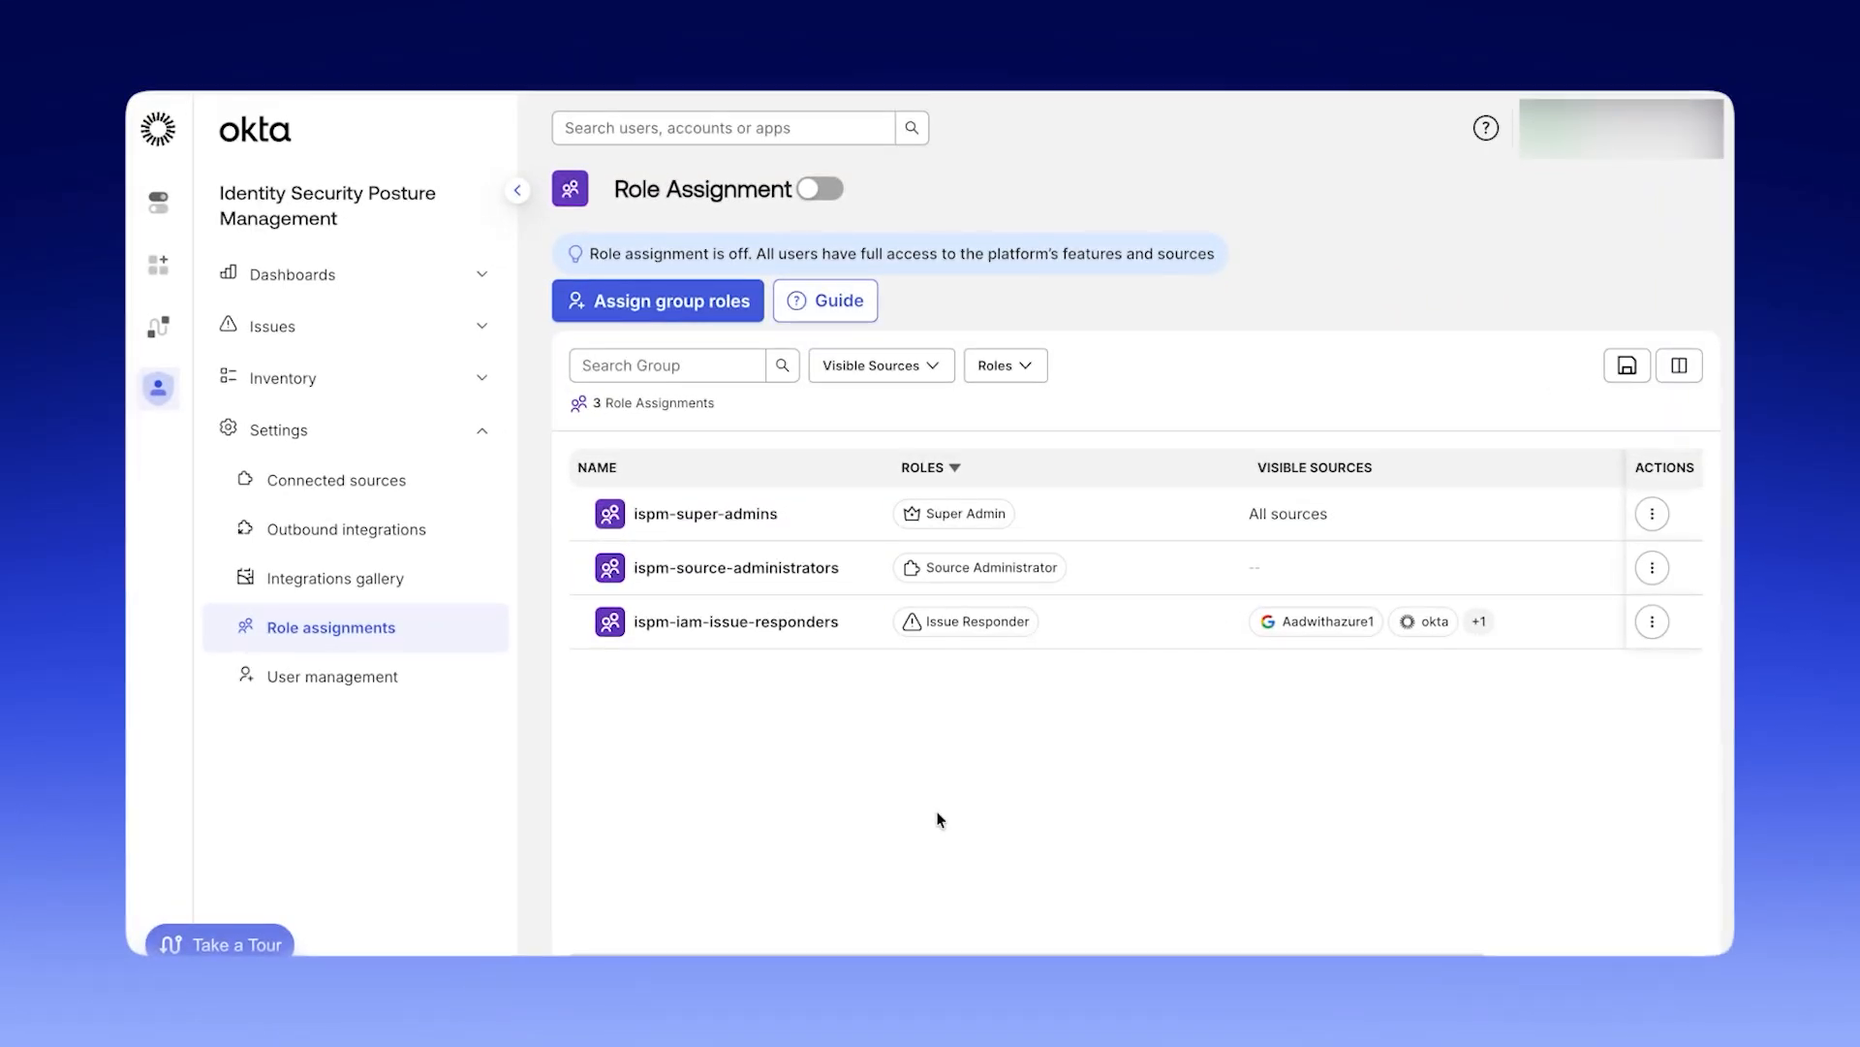
# Start a role assignment for the ispm-snowflake-owners group with both the Source Administrator and Issue Responder roles.
pyautogui.click(717, 308)
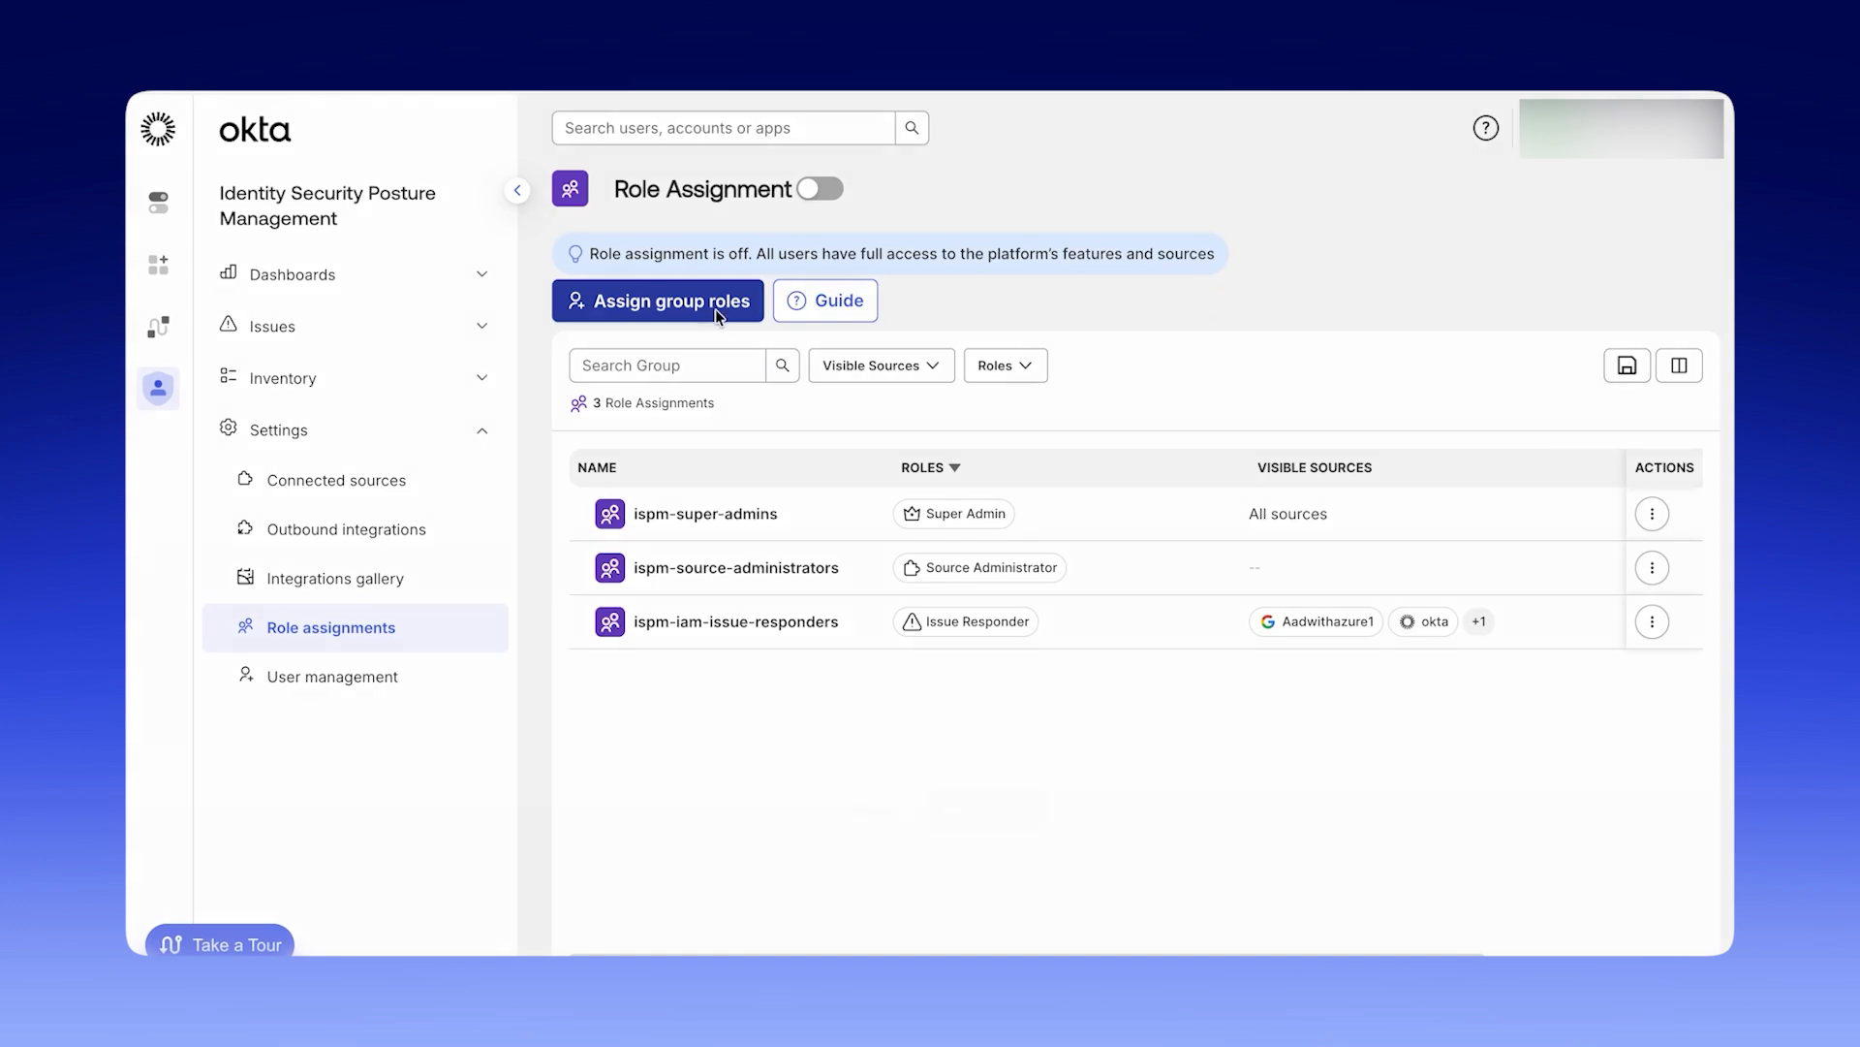
pyautogui.write('ispm-sn')
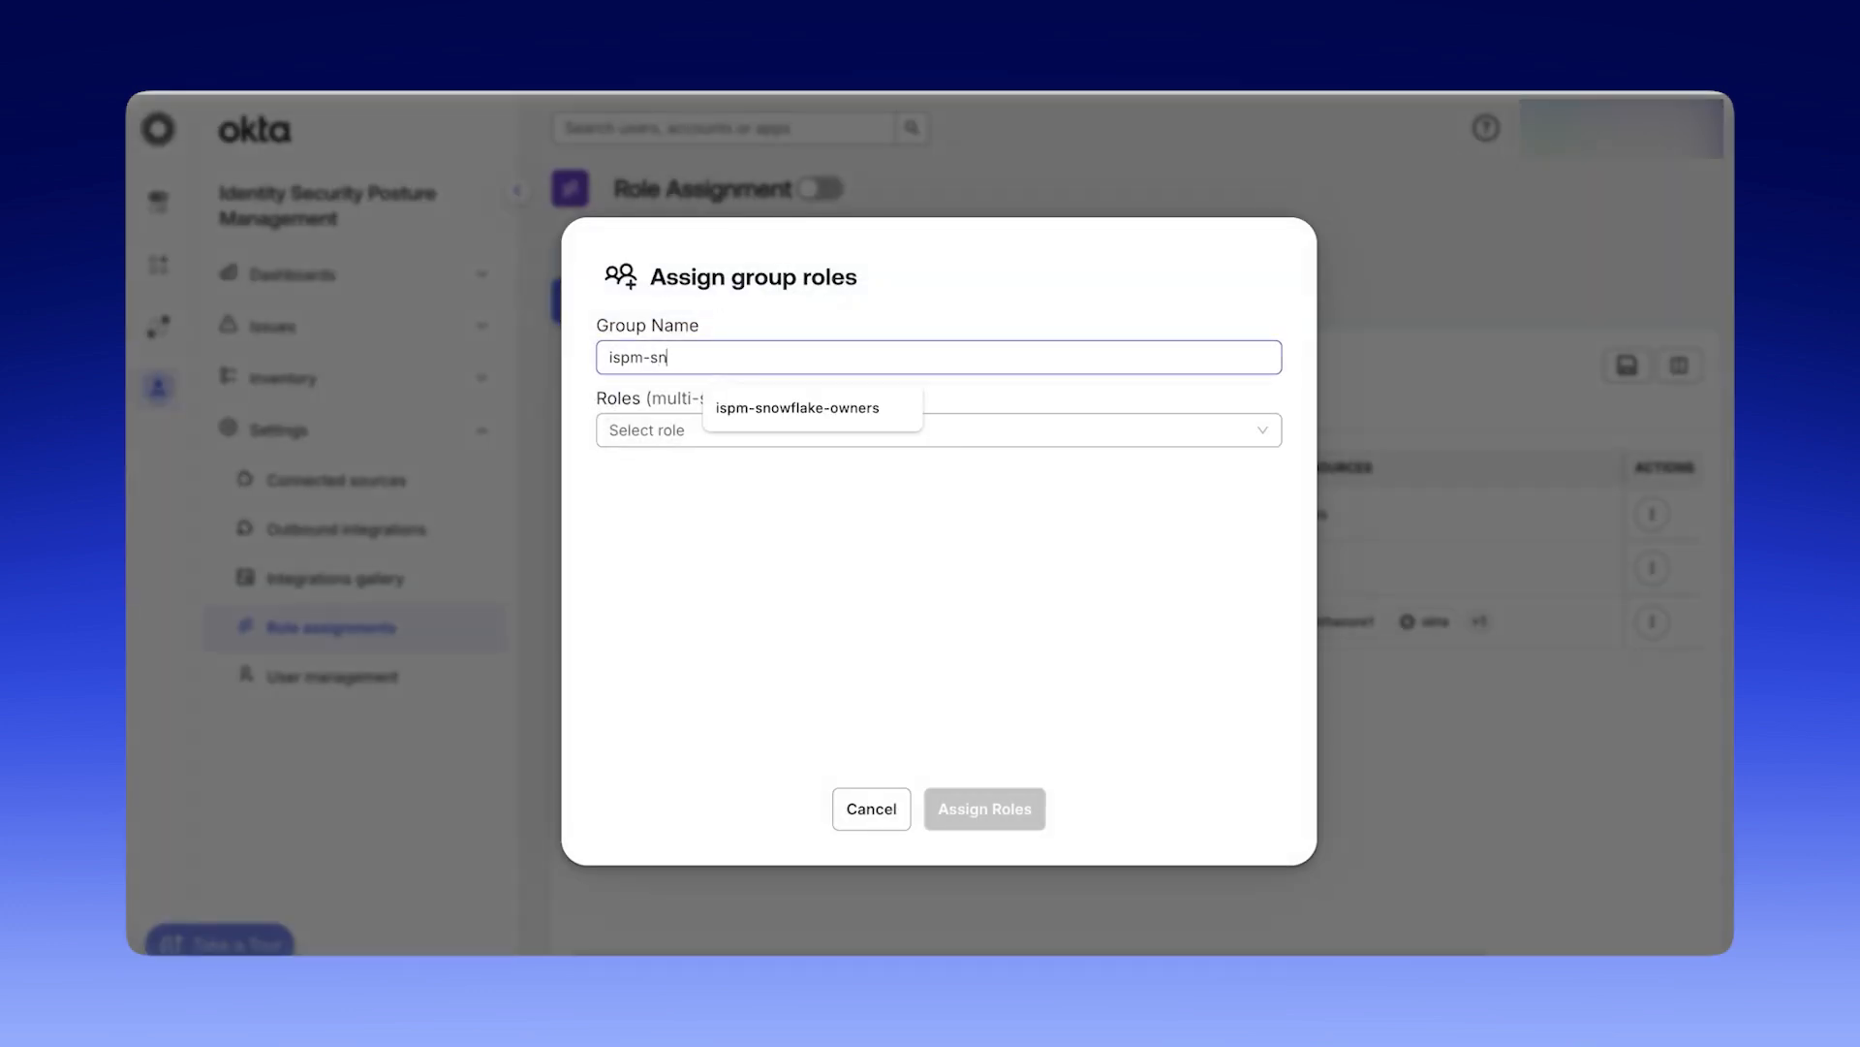
pyautogui.write('owflake-owners')
pyautogui.click(696, 432)
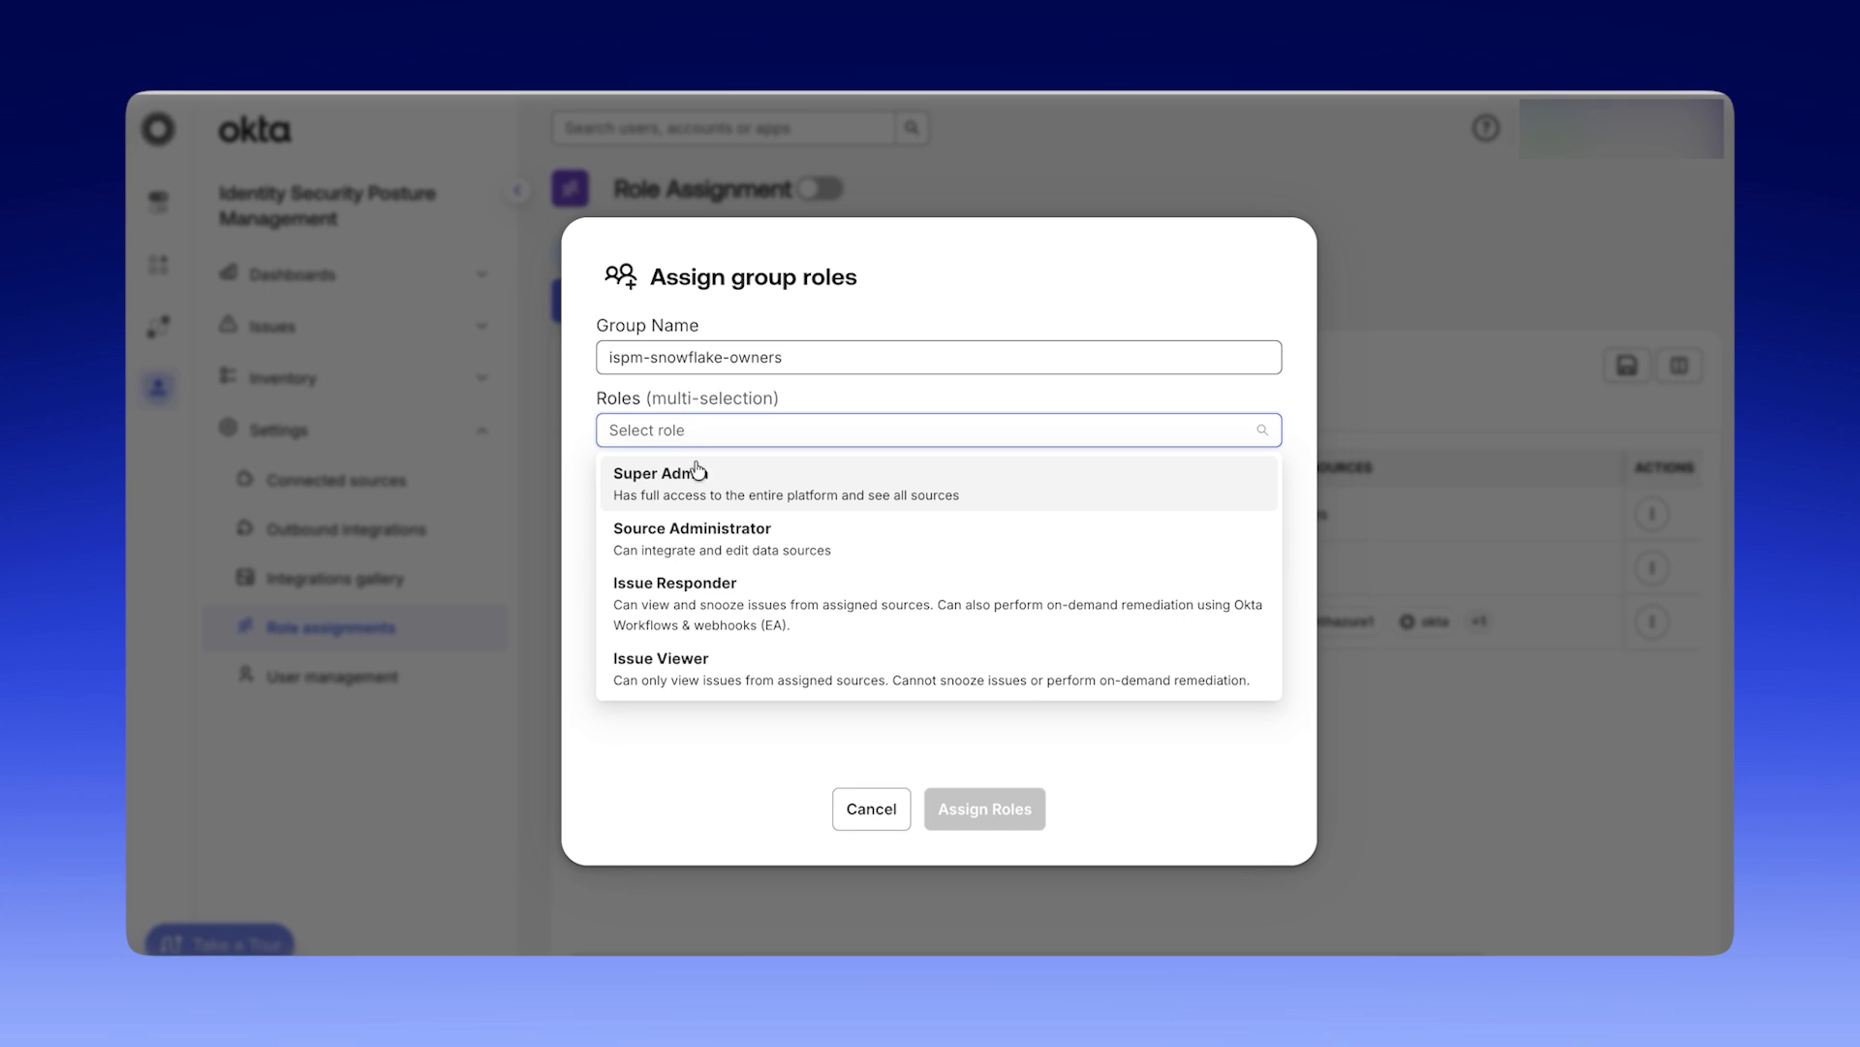
pyautogui.click(711, 535)
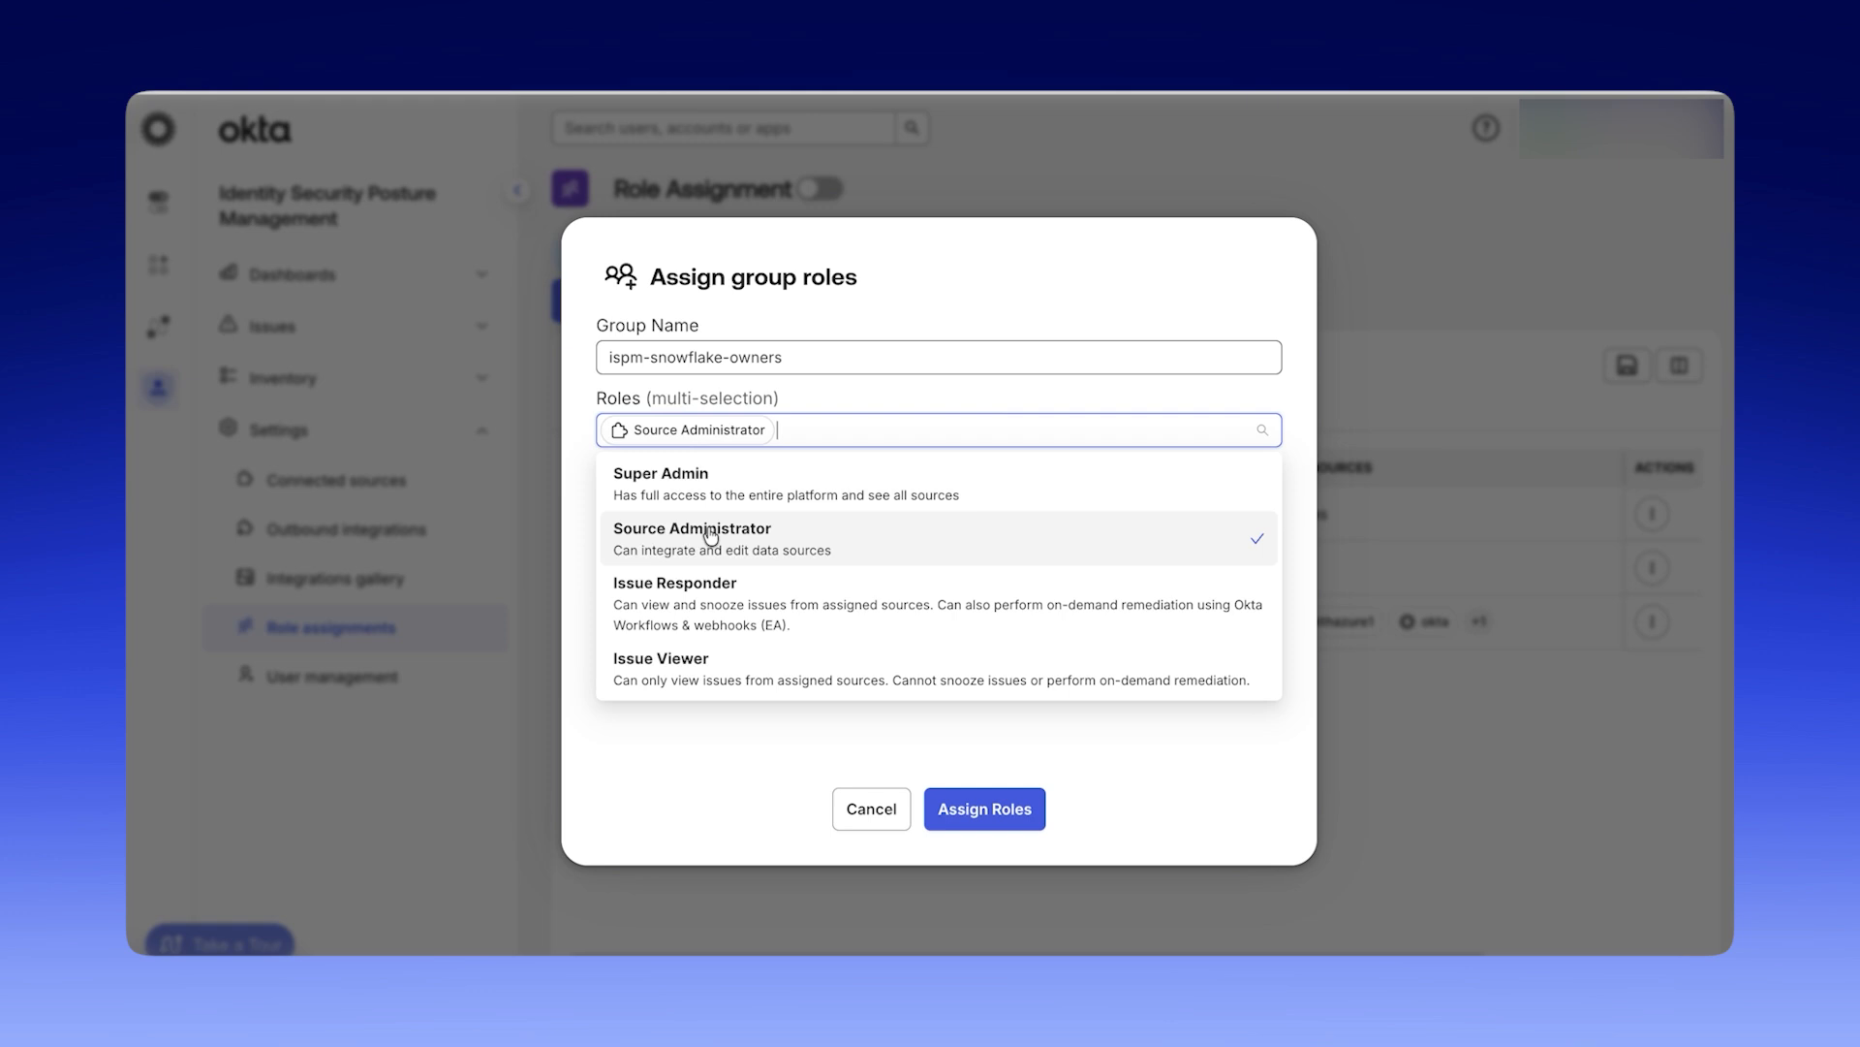
pyautogui.click(723, 585)
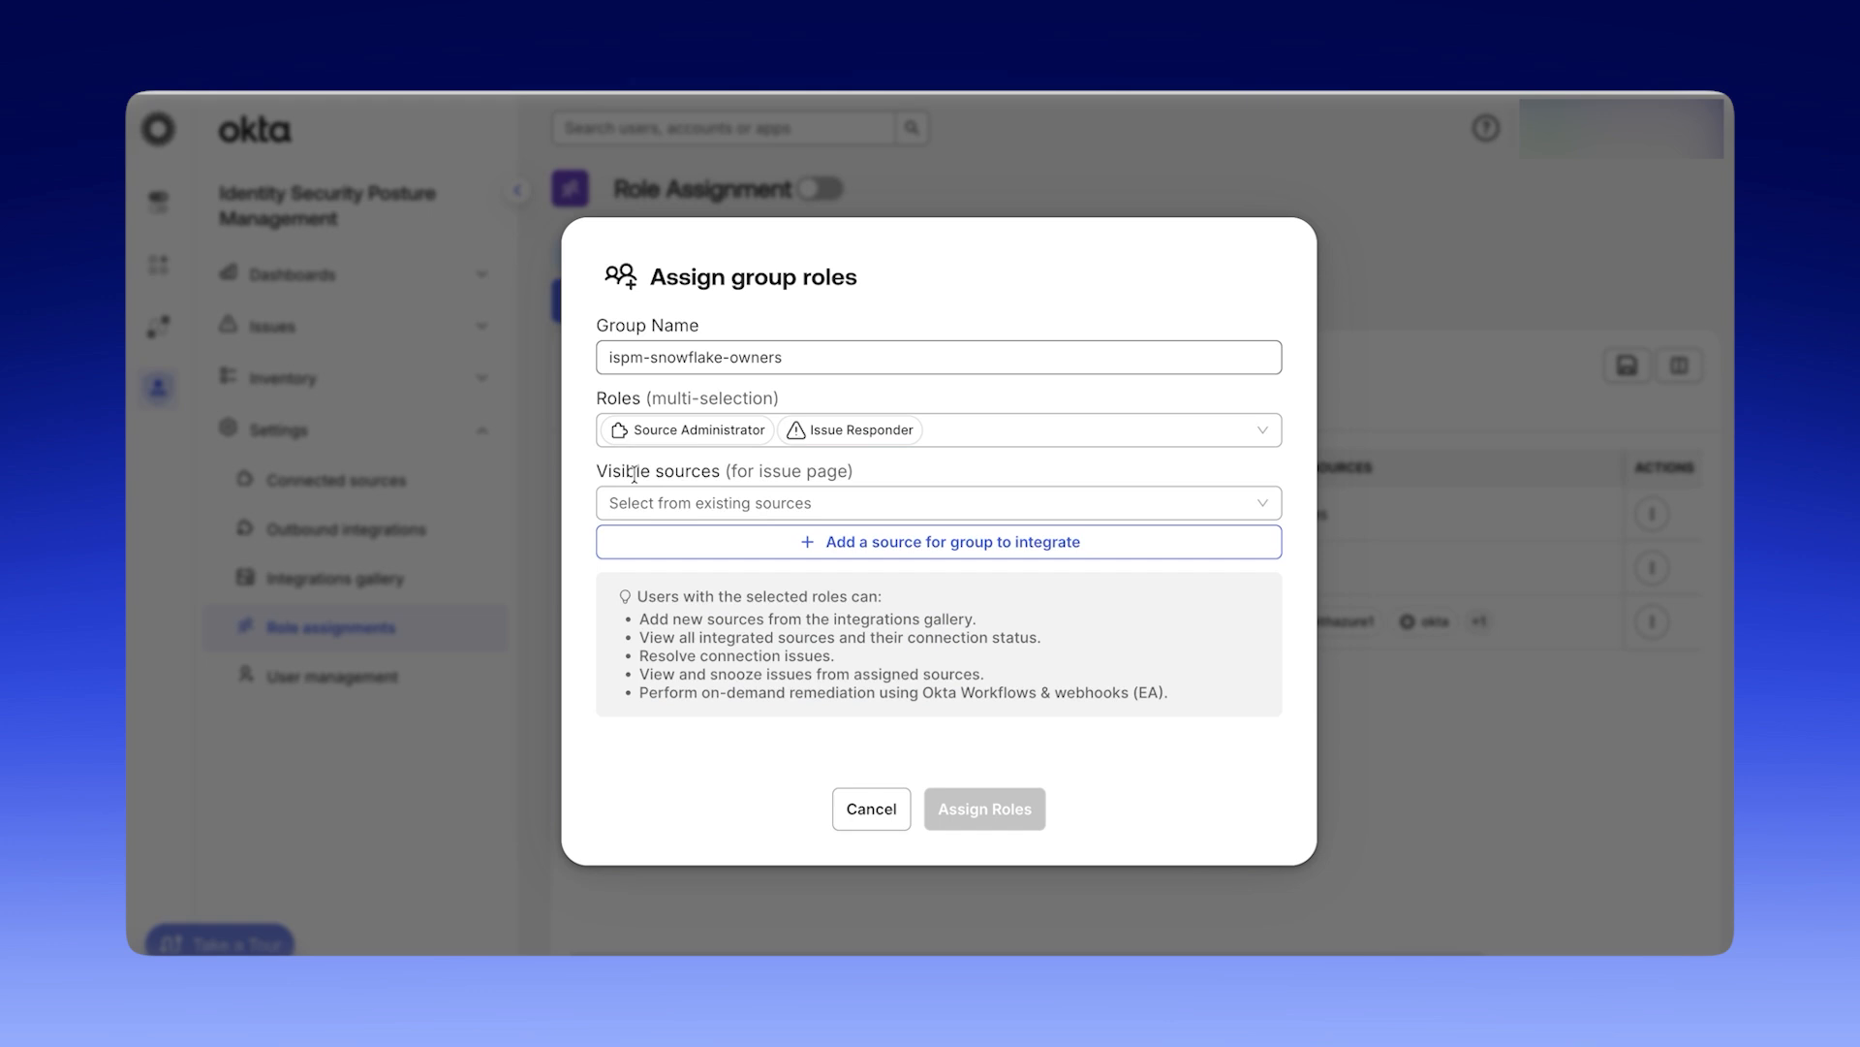
# Add a Snowflake source named new-snowflake-instance for the ispm-snowflake-owners group to integrate, and save the role assignment.
pyautogui.click(658, 503)
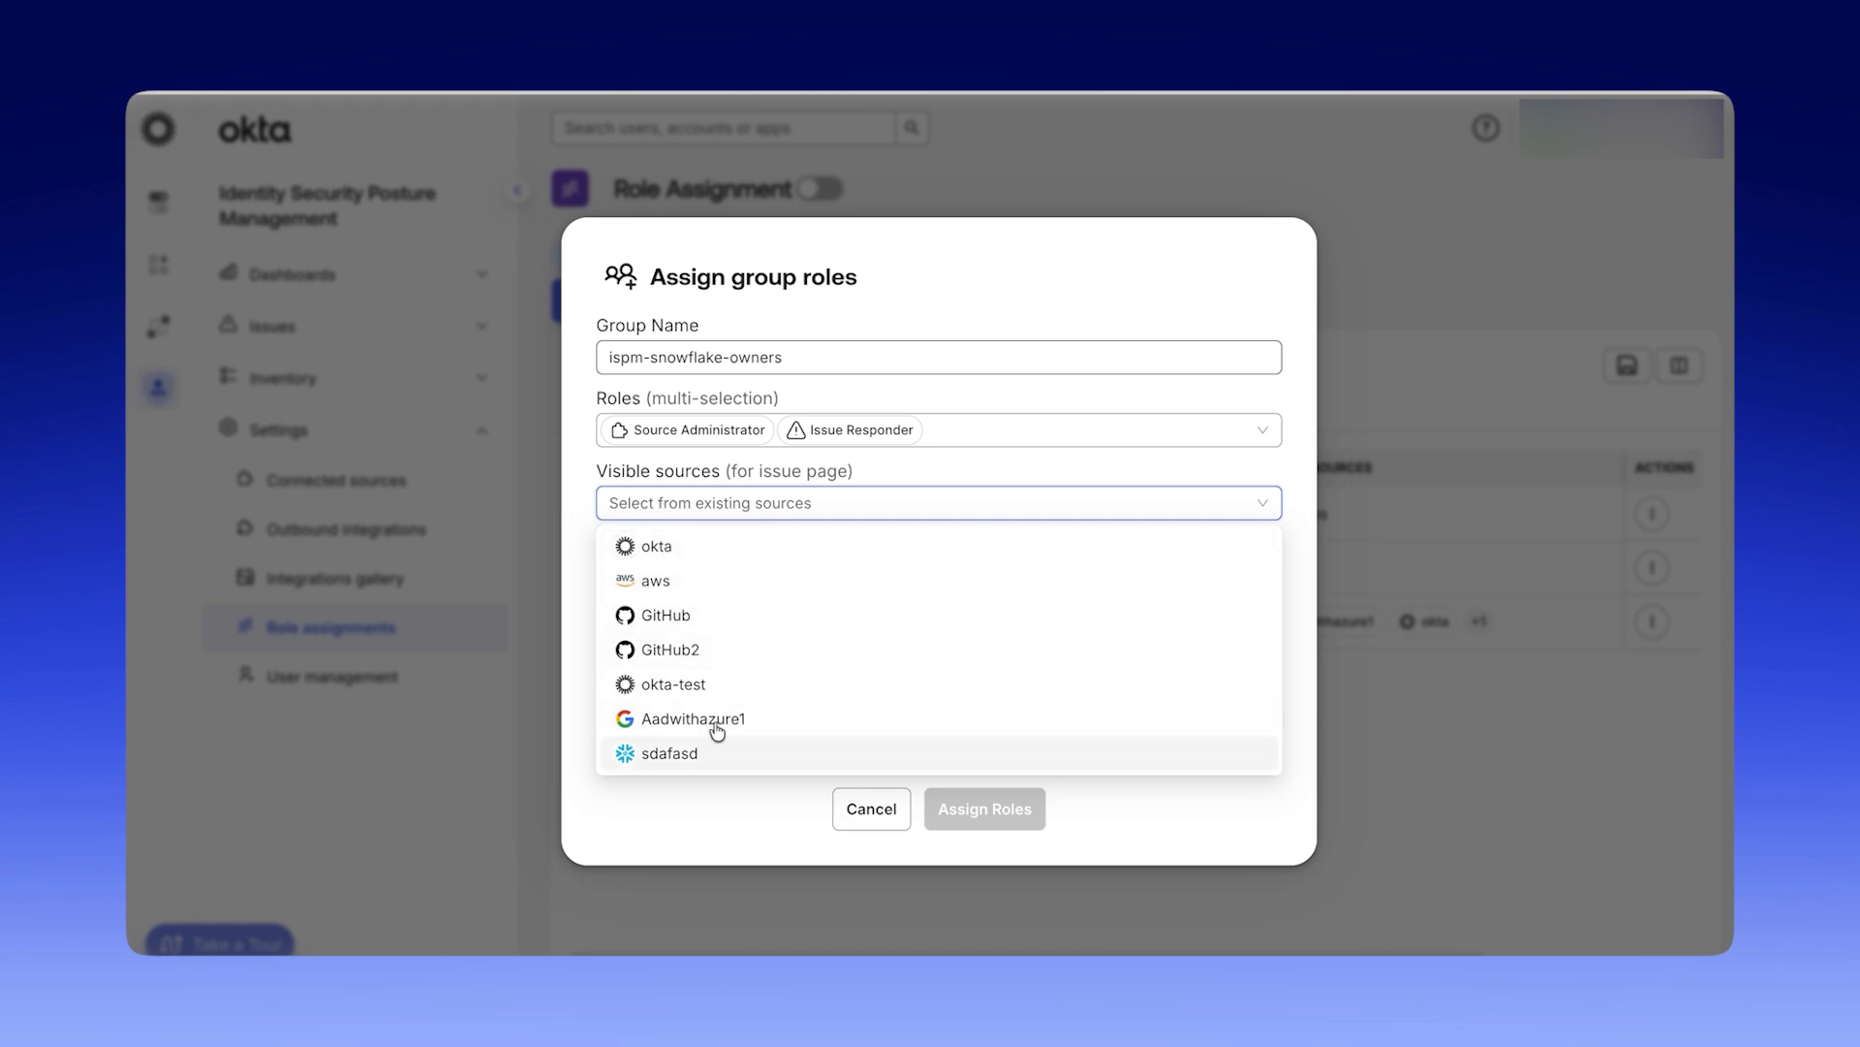
pyautogui.click(589, 478)
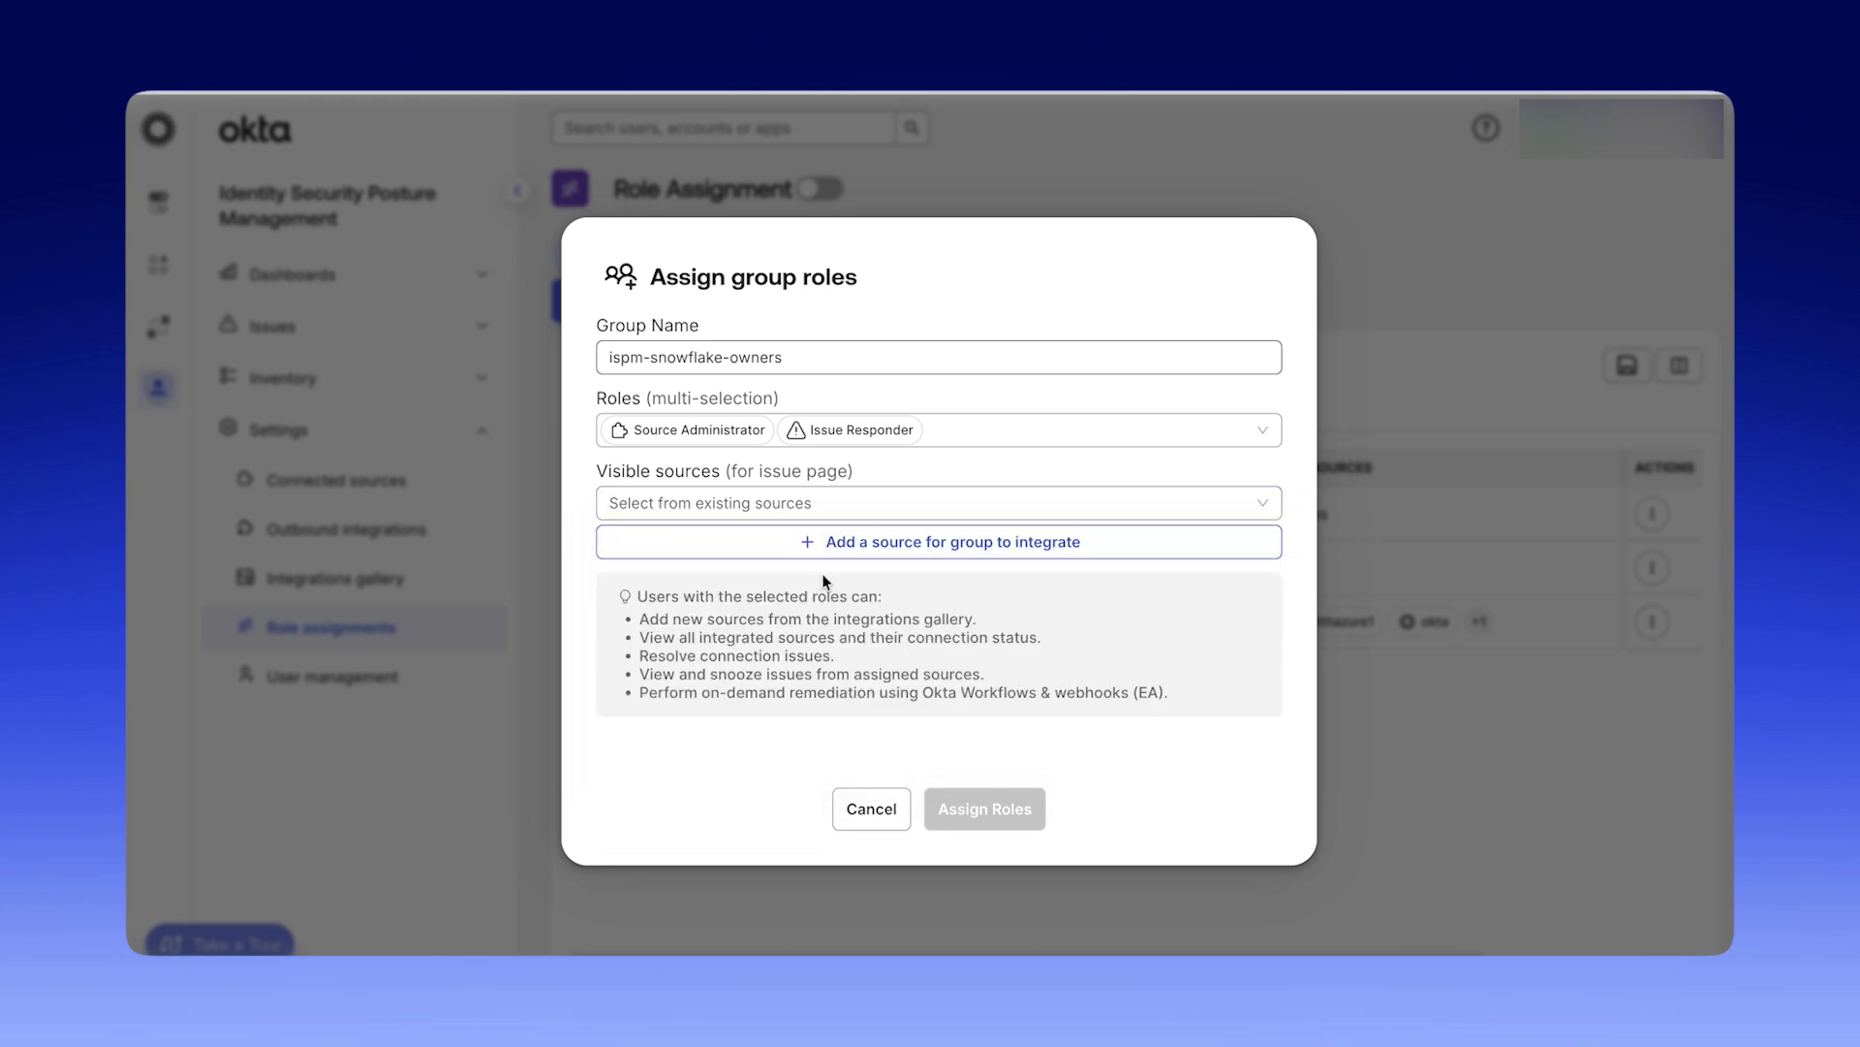
pyautogui.click(995, 549)
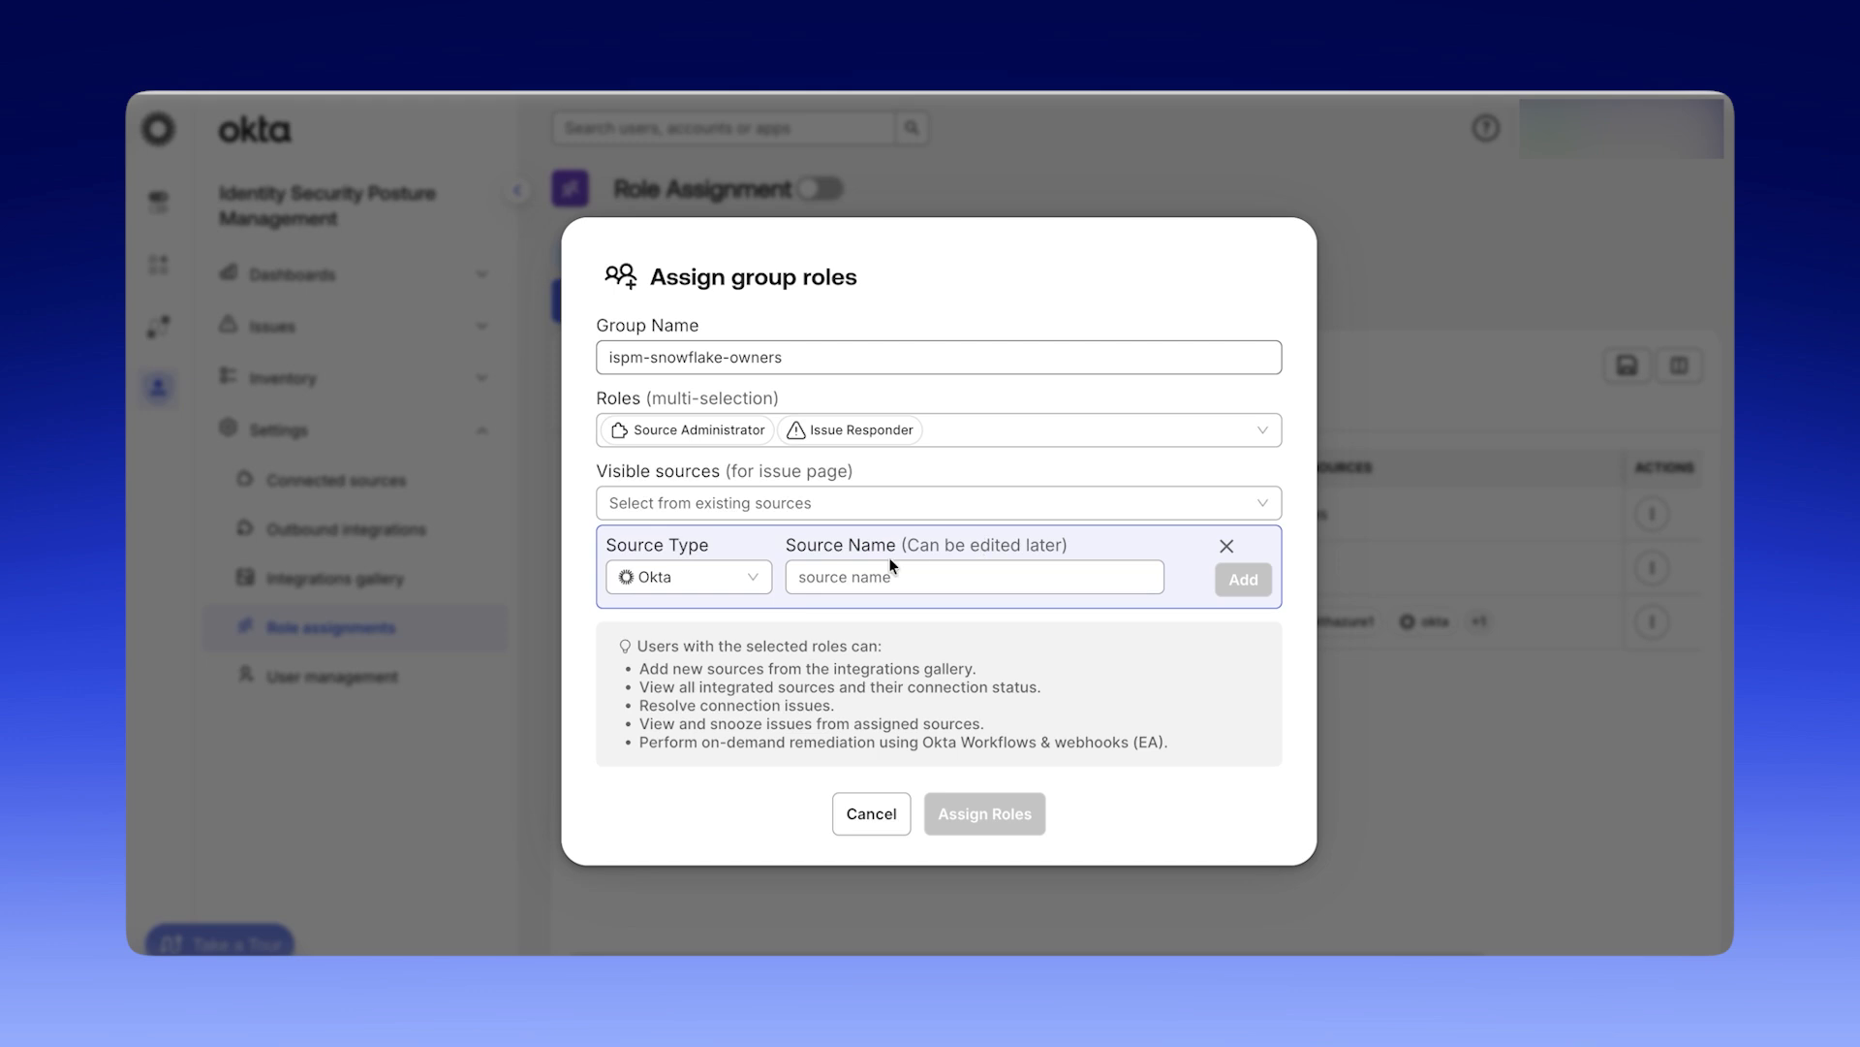
pyautogui.click(752, 581)
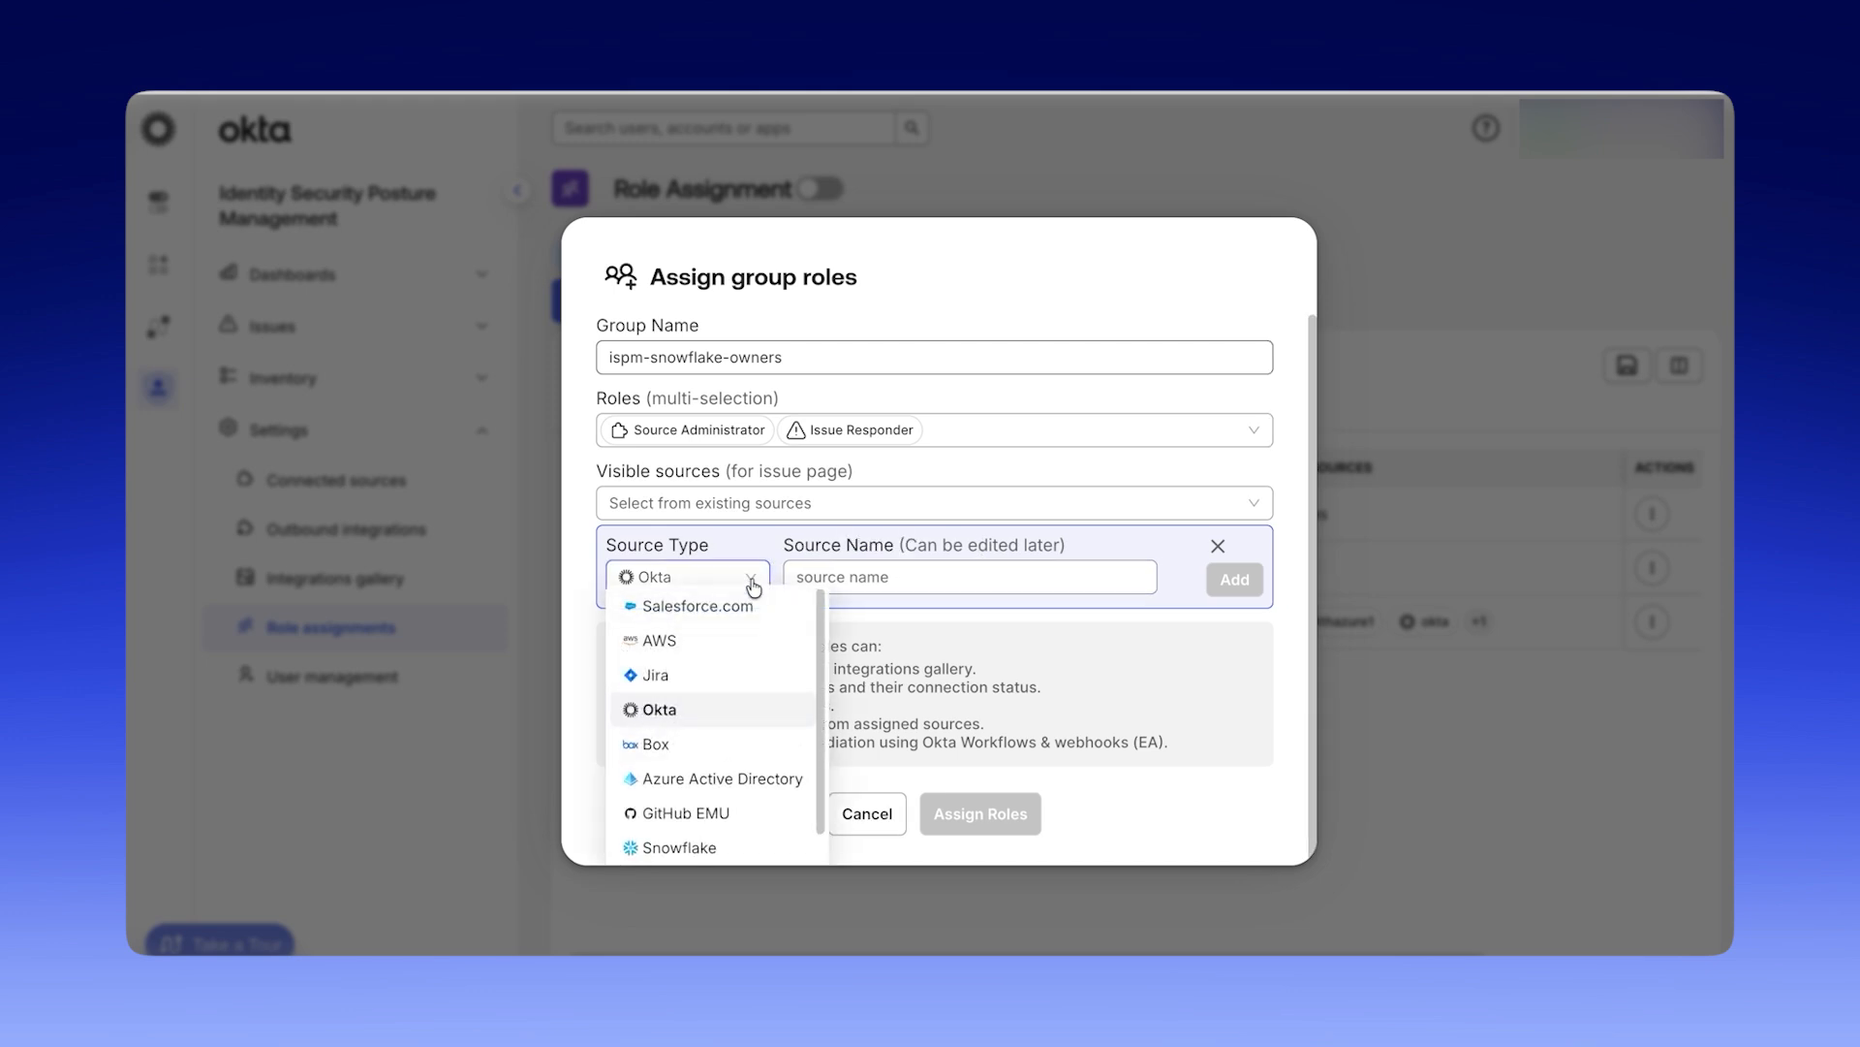
pyautogui.click(743, 845)
pyautogui.click(833, 577)
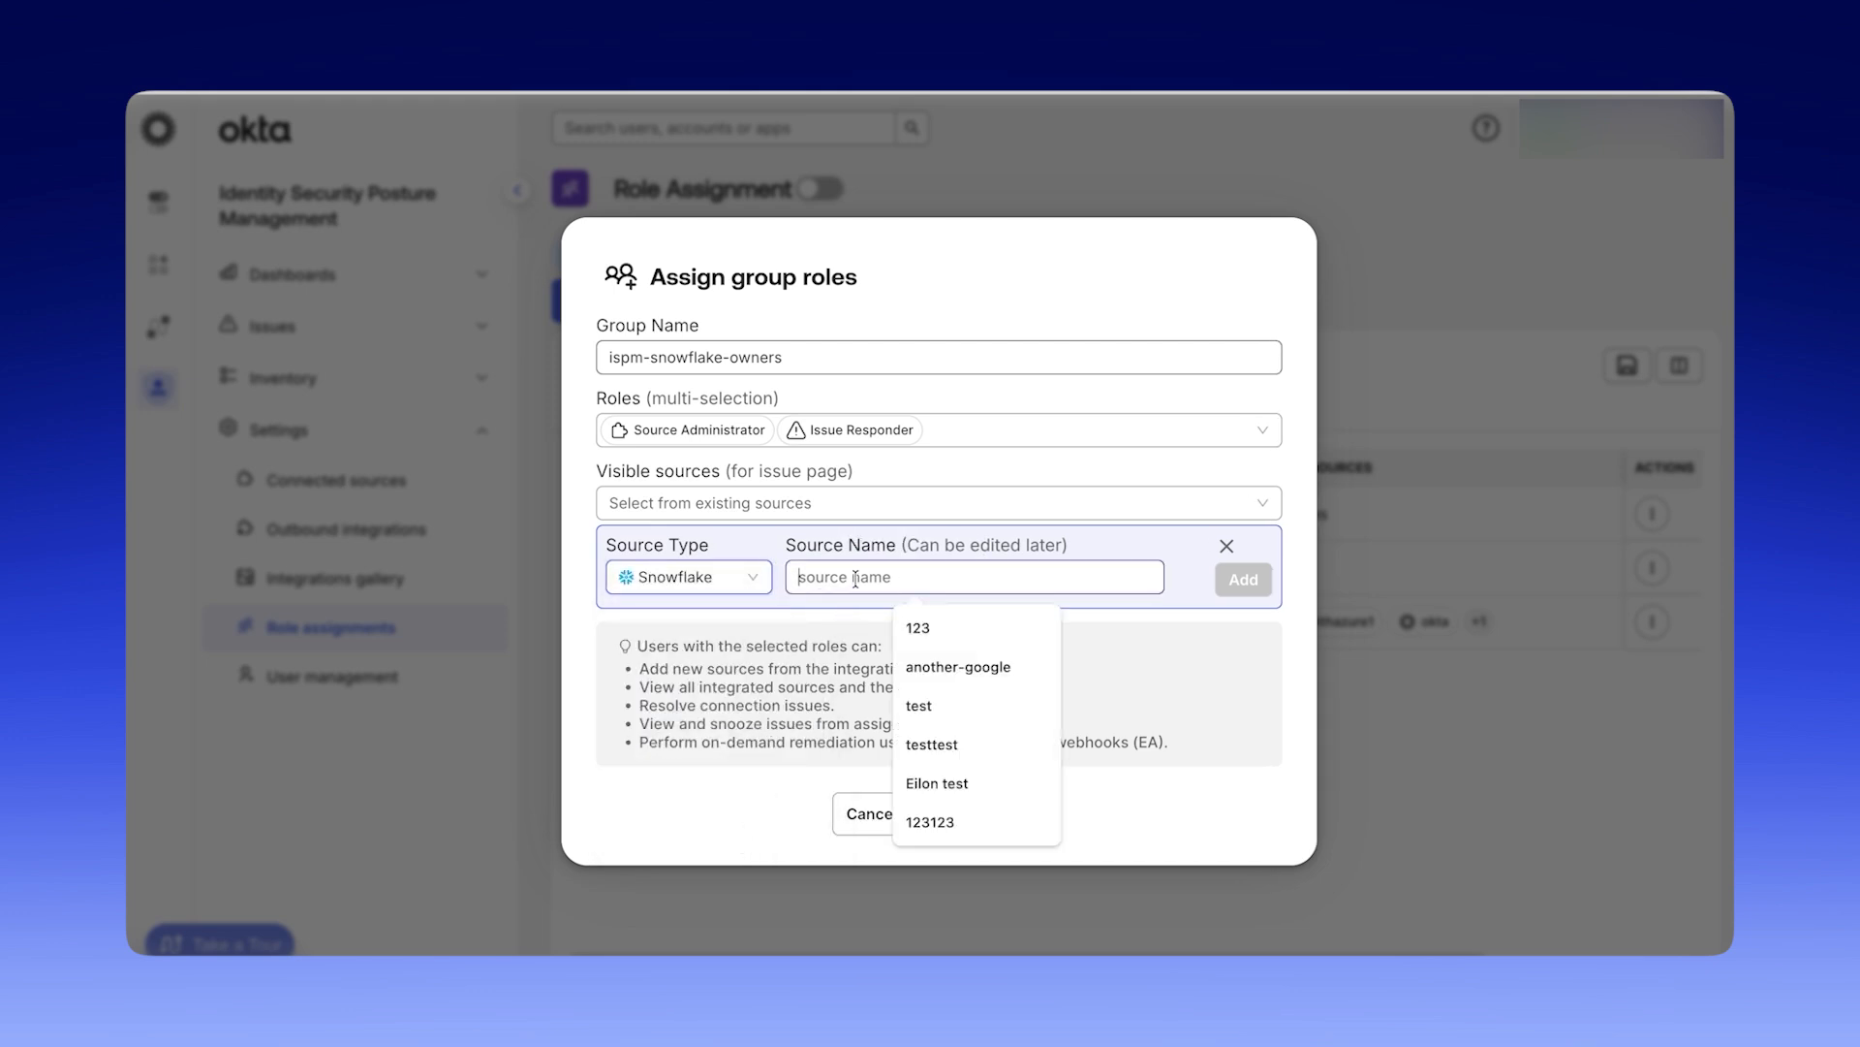
pyautogui.write('new-snowfl')
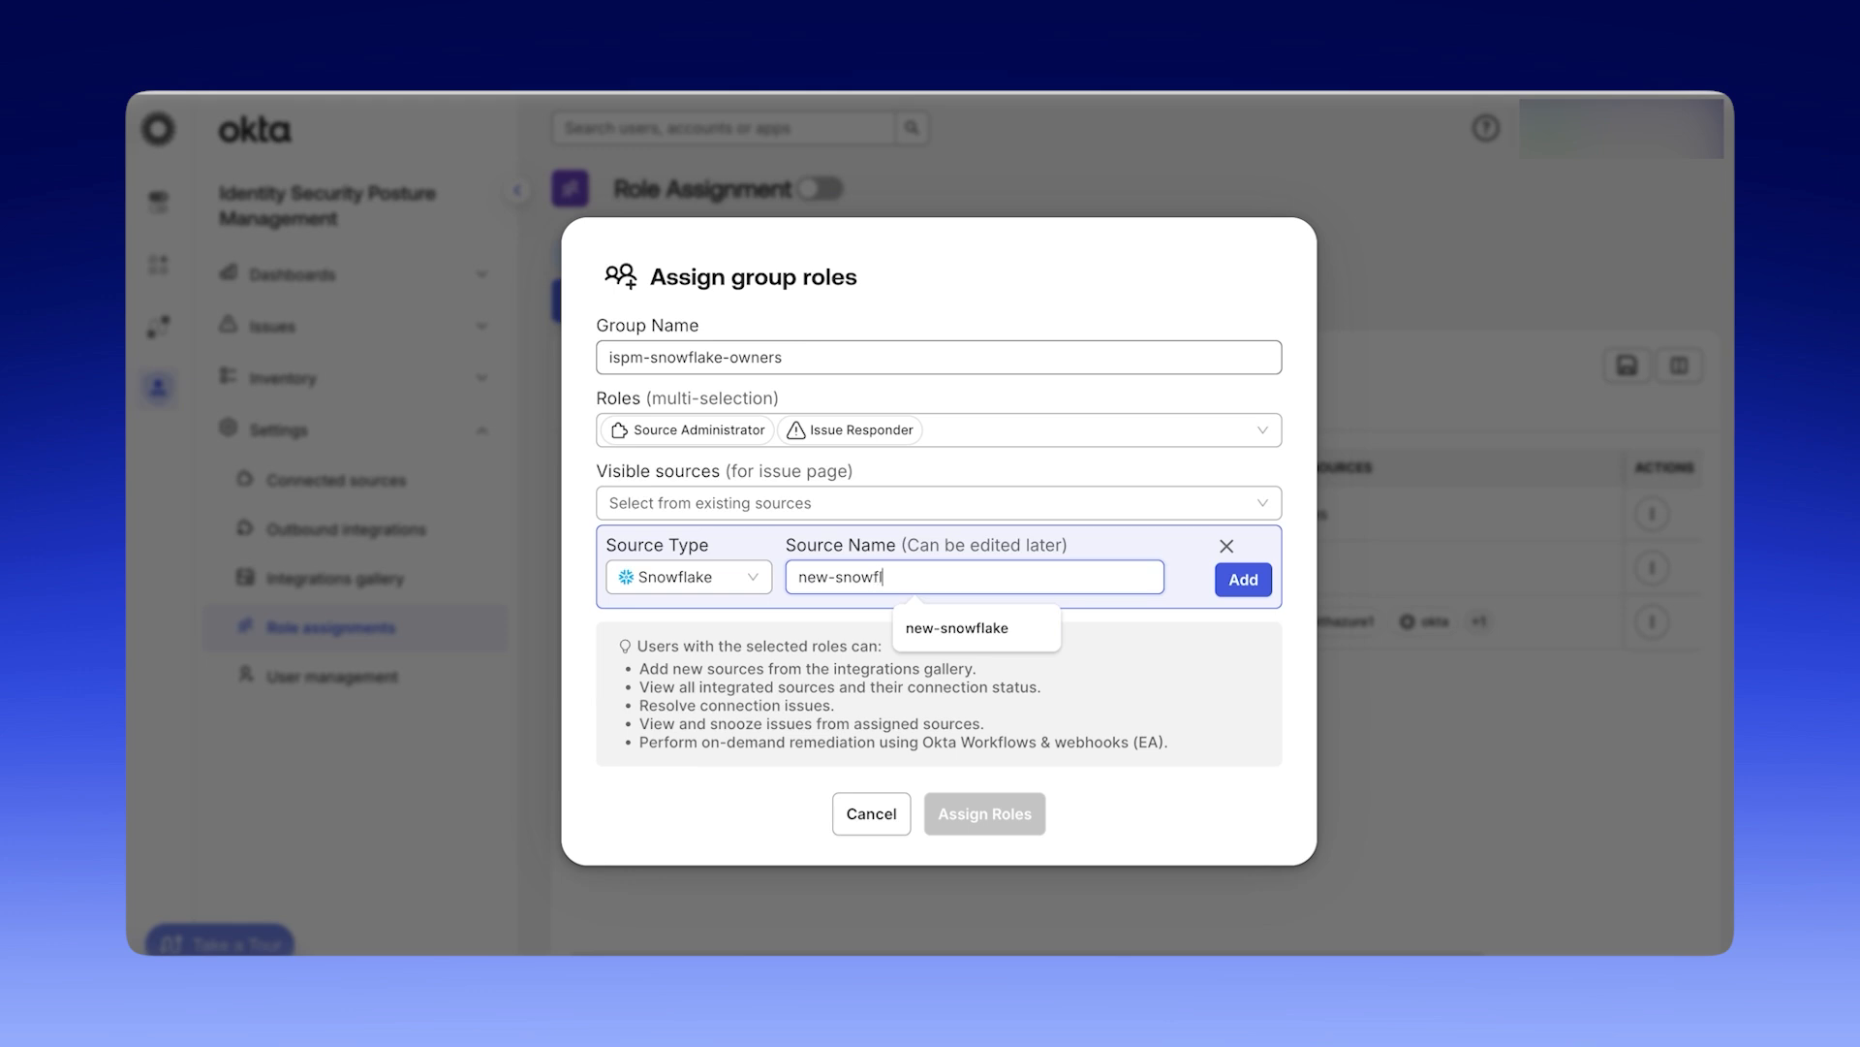
pyautogui.write('ake-instance')
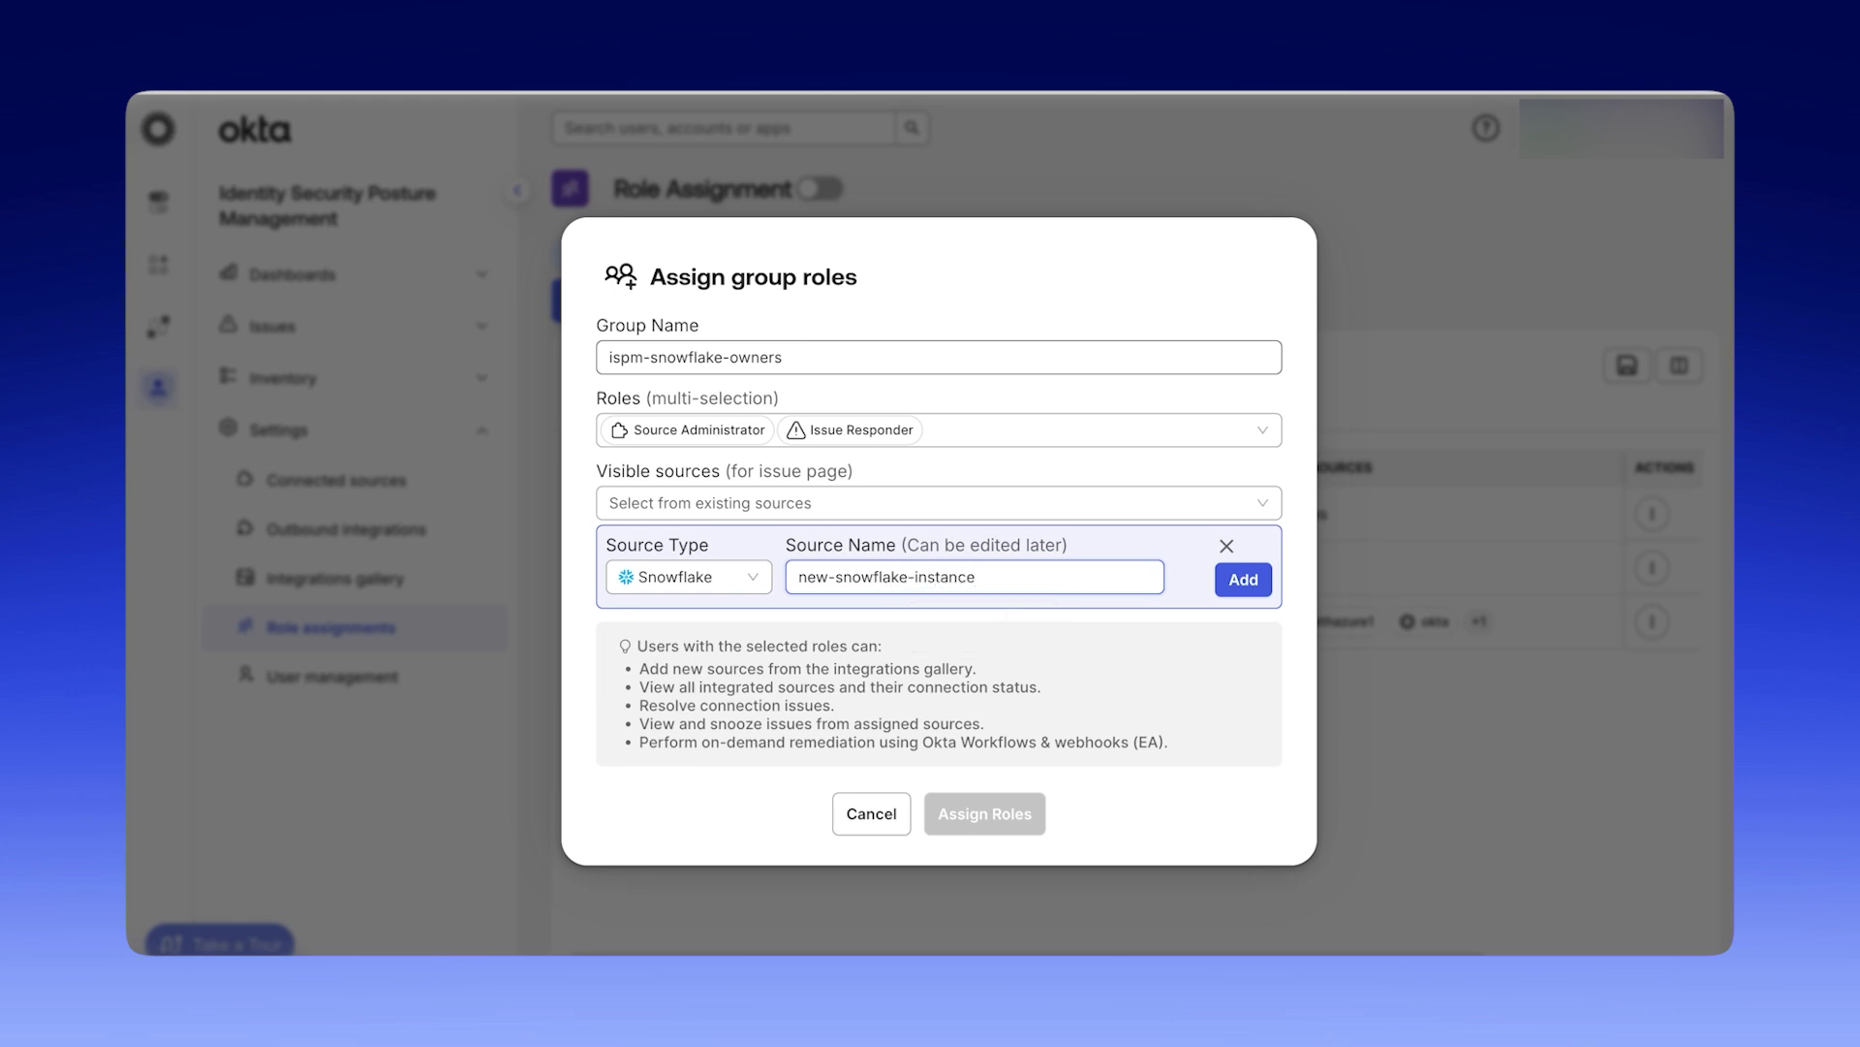
pyautogui.click(1238, 587)
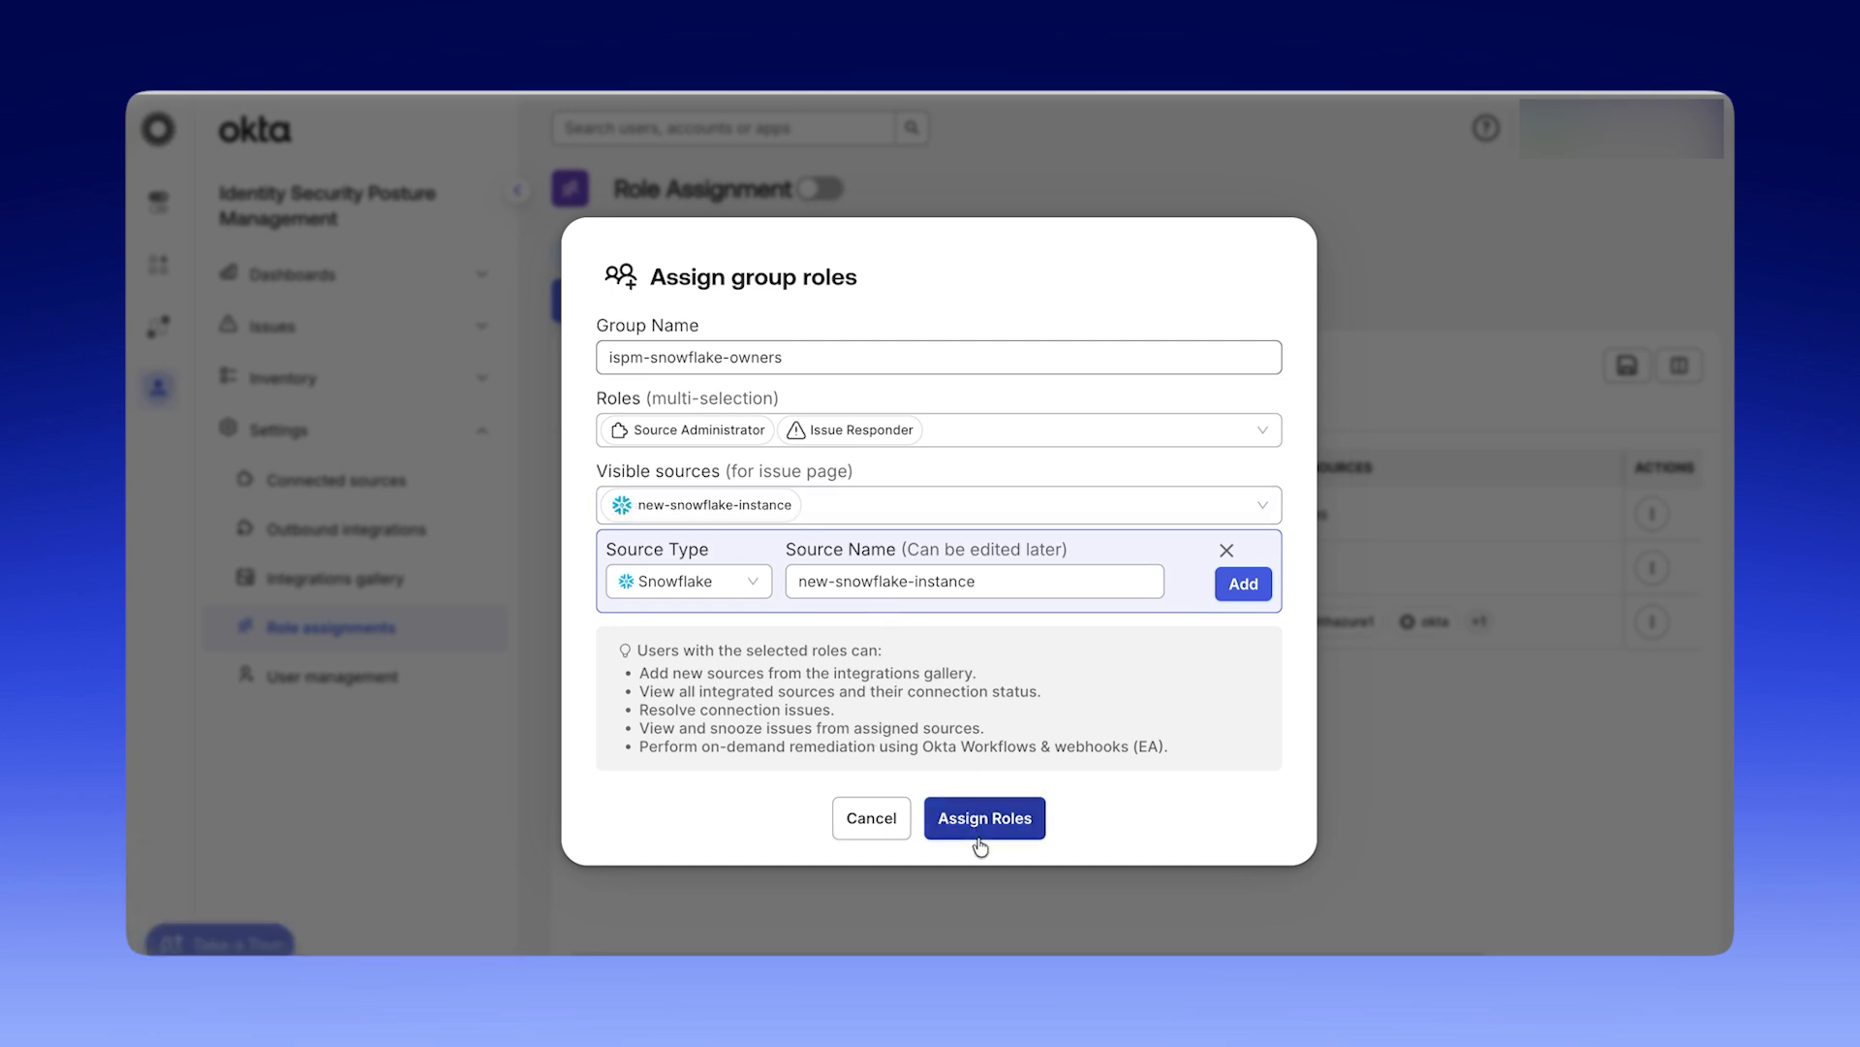
pyautogui.click(978, 839)
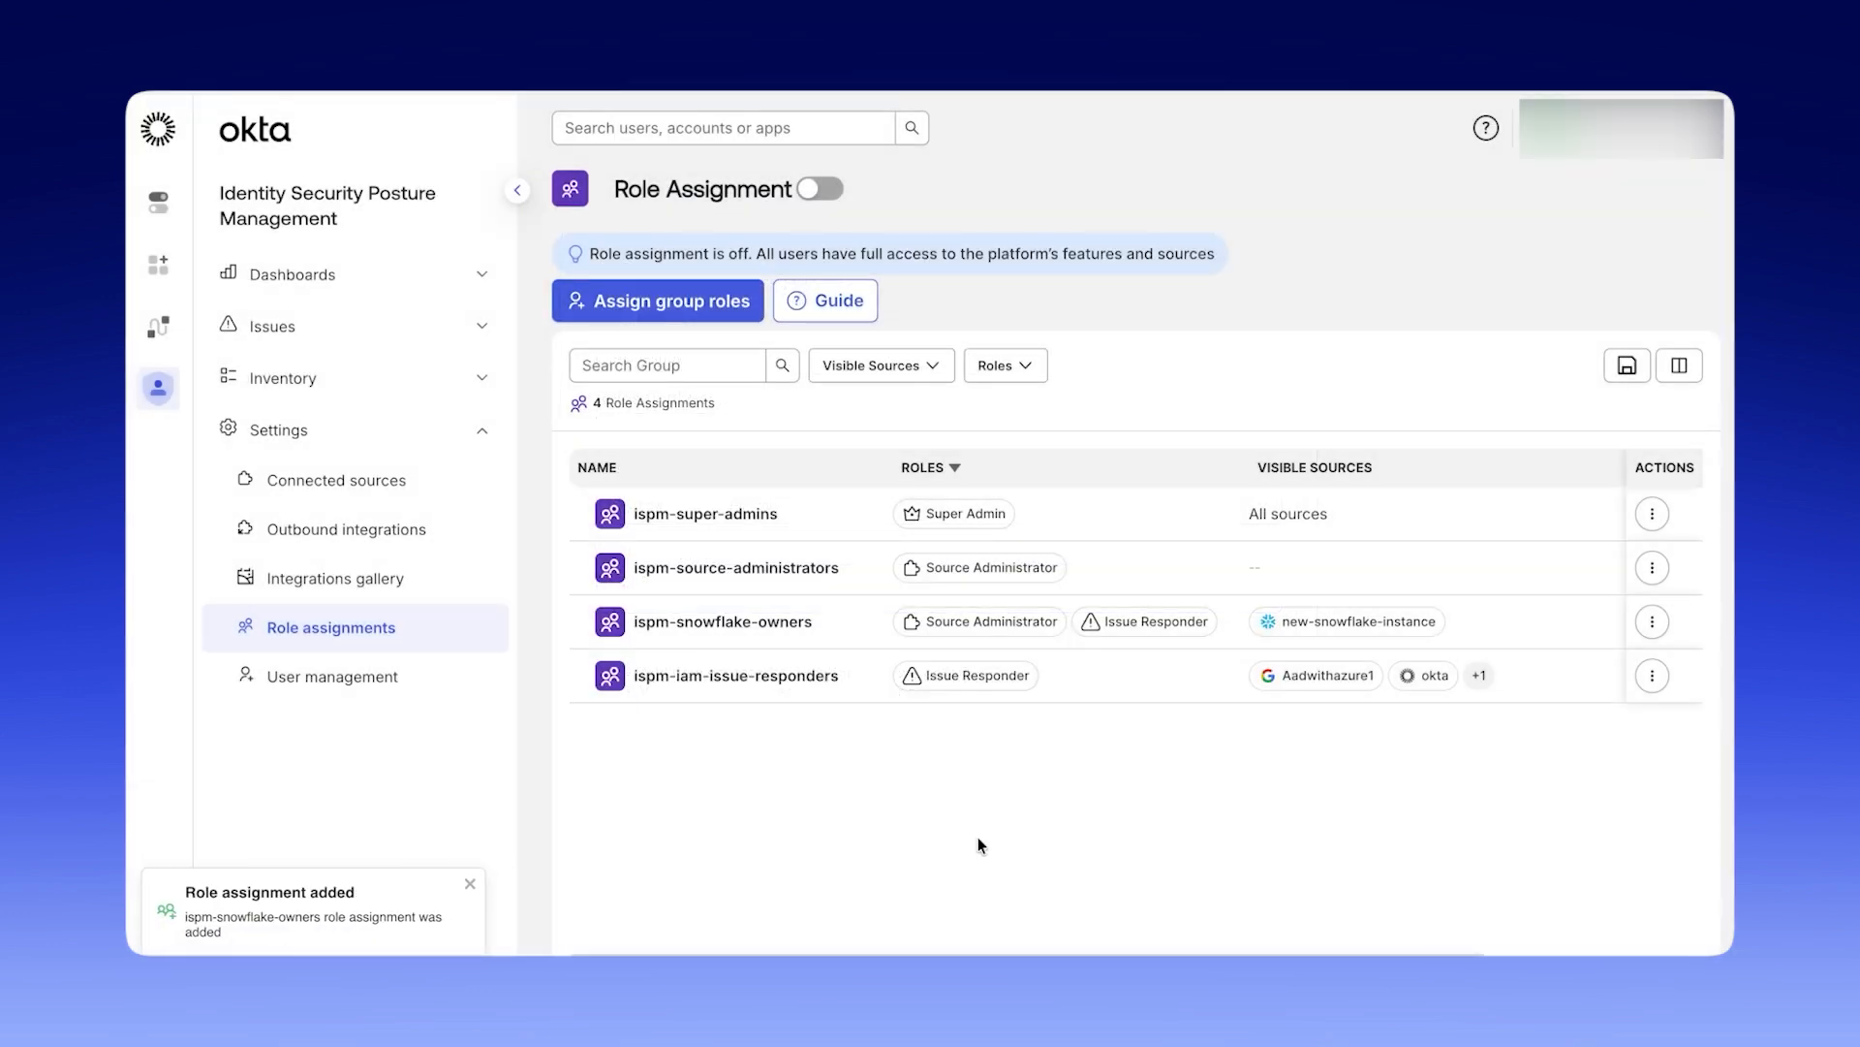
# Turn on group role assignment for the platform.
pyautogui.click(812, 195)
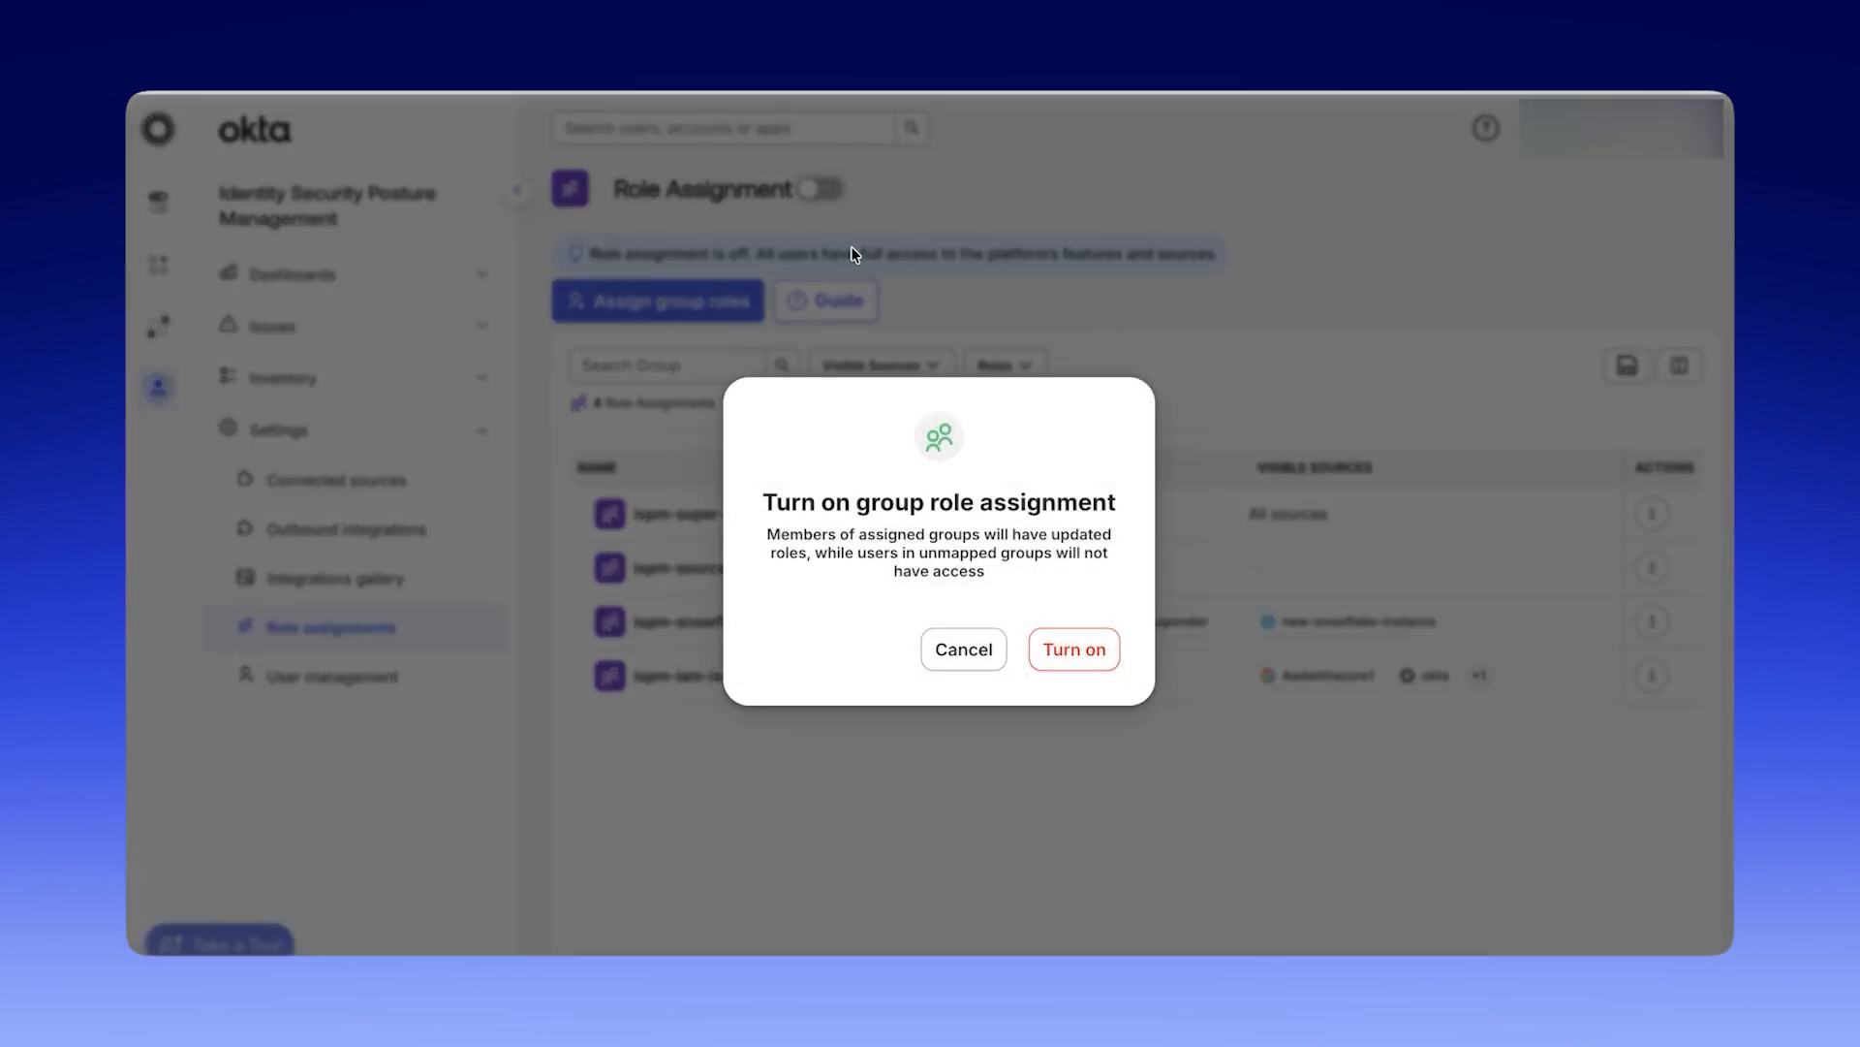
pyautogui.click(1098, 667)
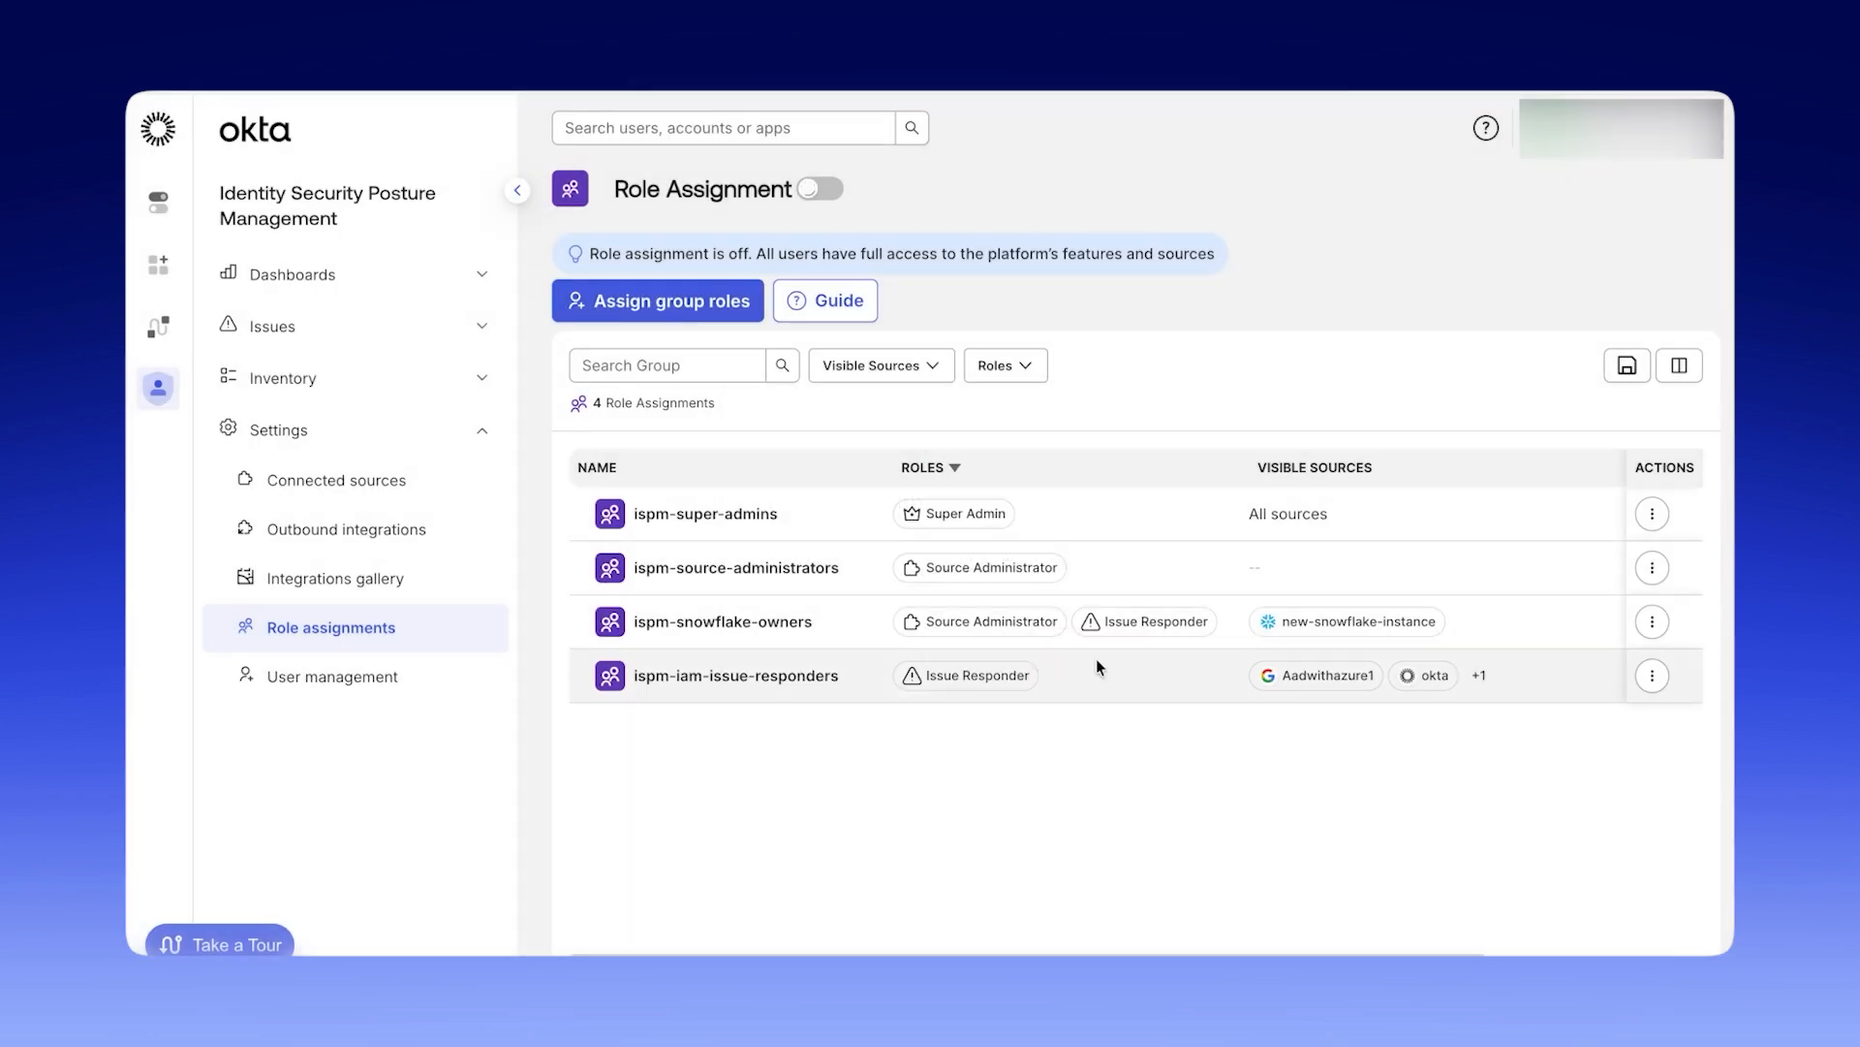